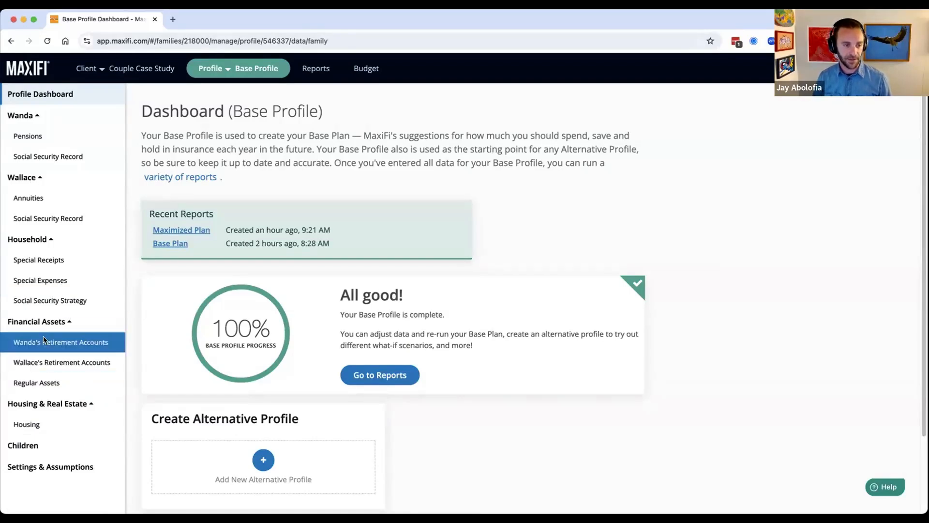
# Step: Review the Base Profile's regular assets, both spouses' retirement accounts and the primary residence housing details
pyautogui.click(43, 384)
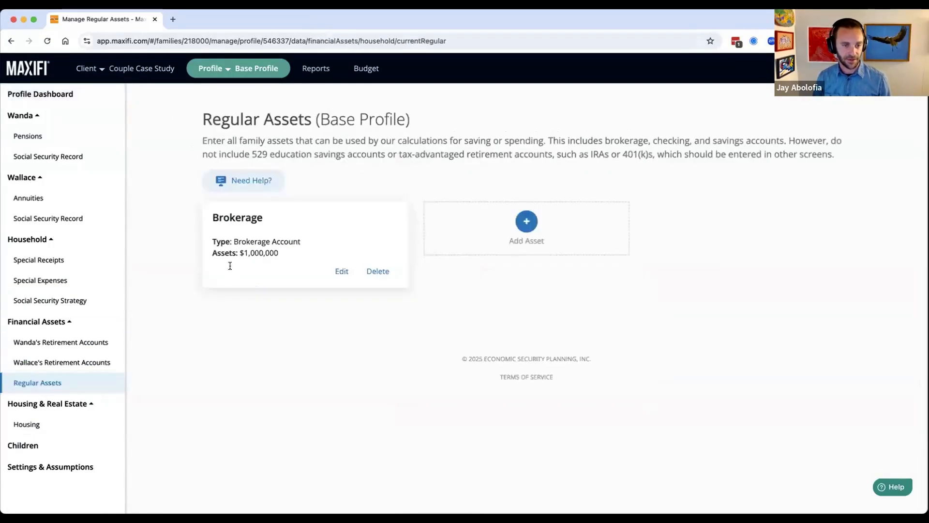
pyautogui.click(70, 360)
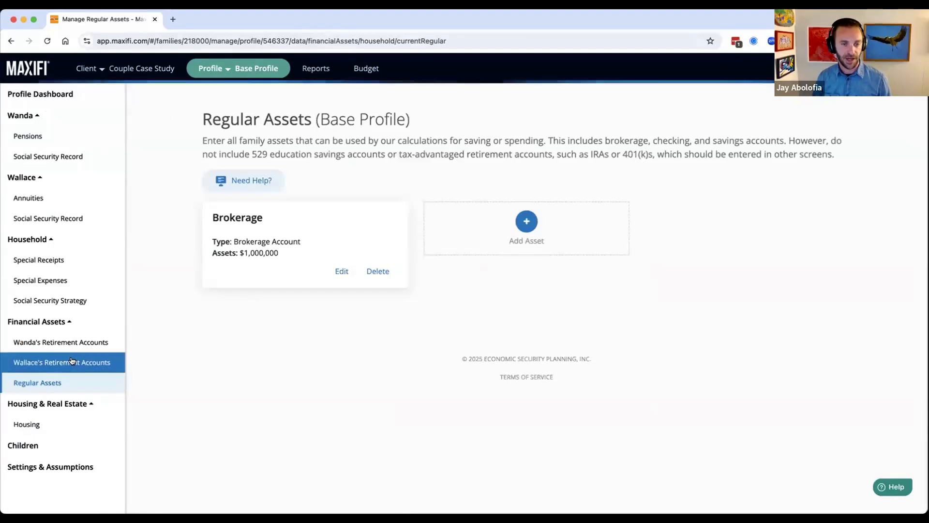
pyautogui.click(61, 342)
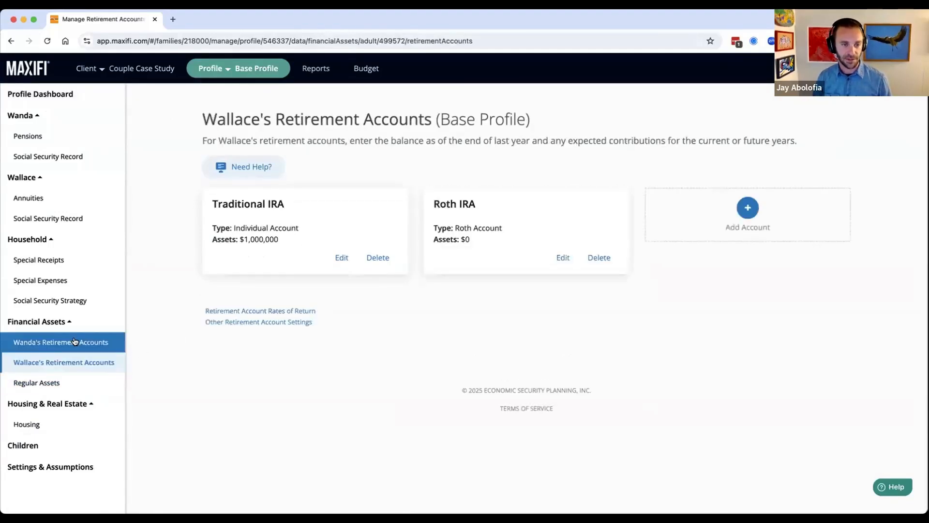
pyautogui.click(61, 420)
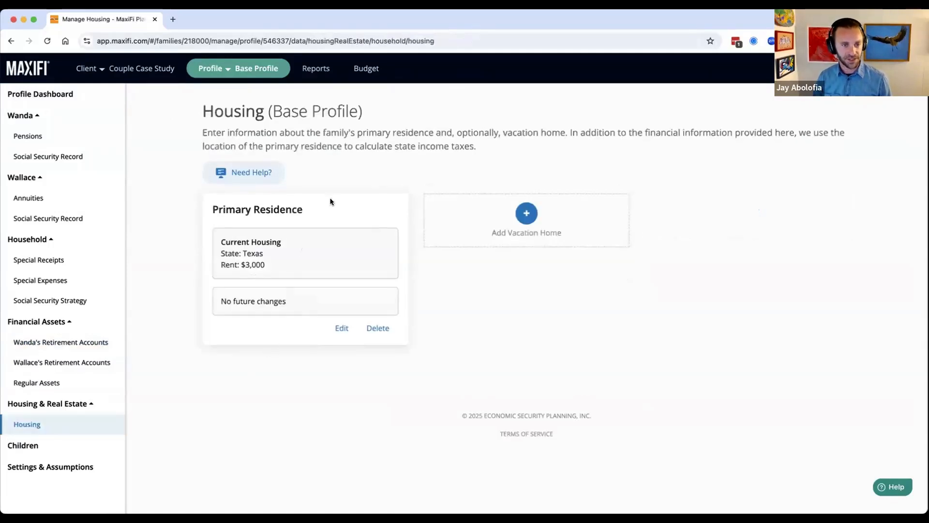
# Step: Run the Base Plan report for the Base Profile and open its Net Worth Overview
pyautogui.click(313, 72)
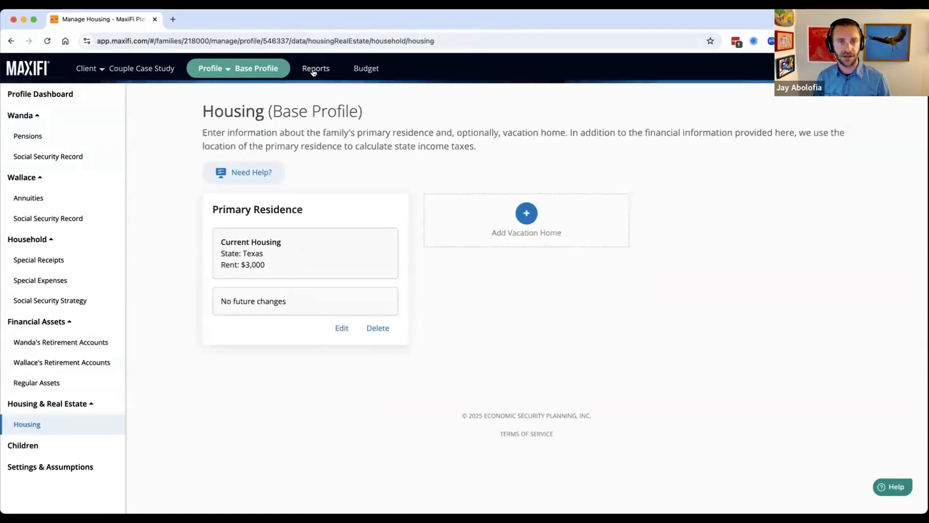
pyautogui.click(206, 367)
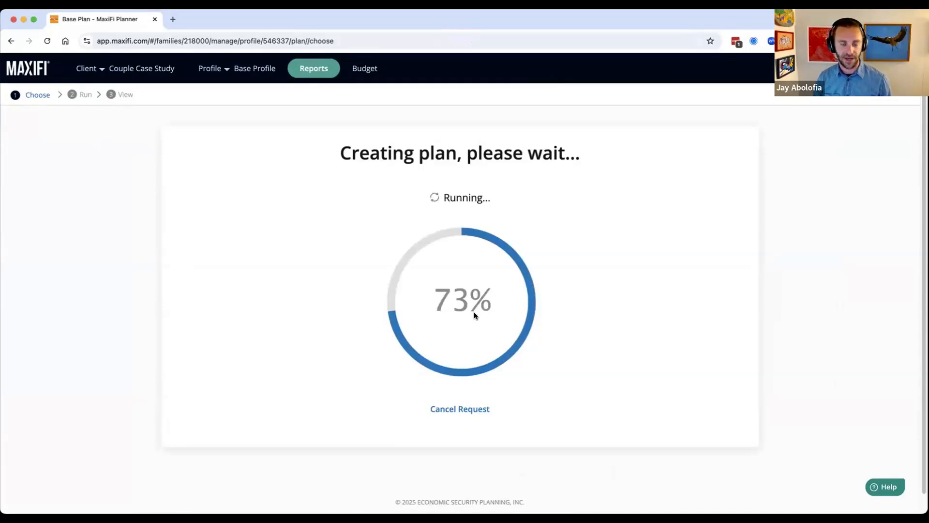
pyautogui.scroll(-10, 727, 342)
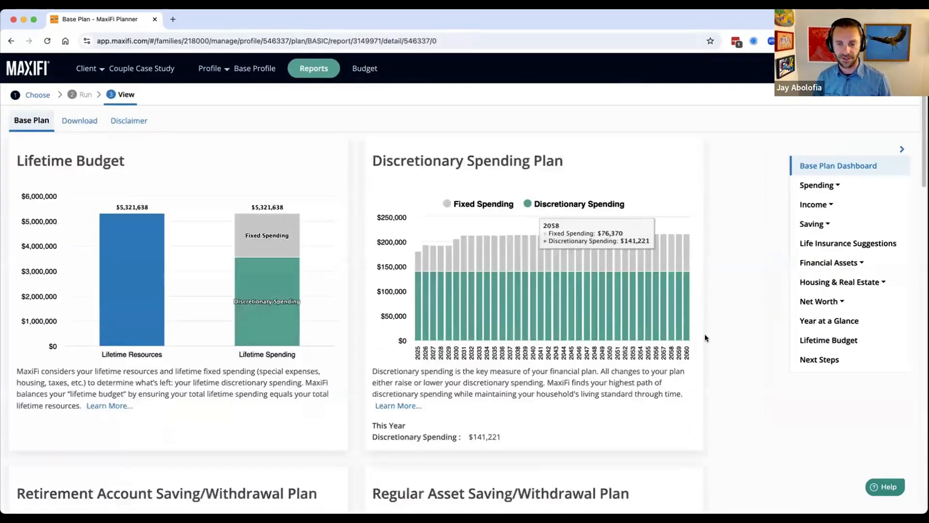
pyautogui.click(839, 300)
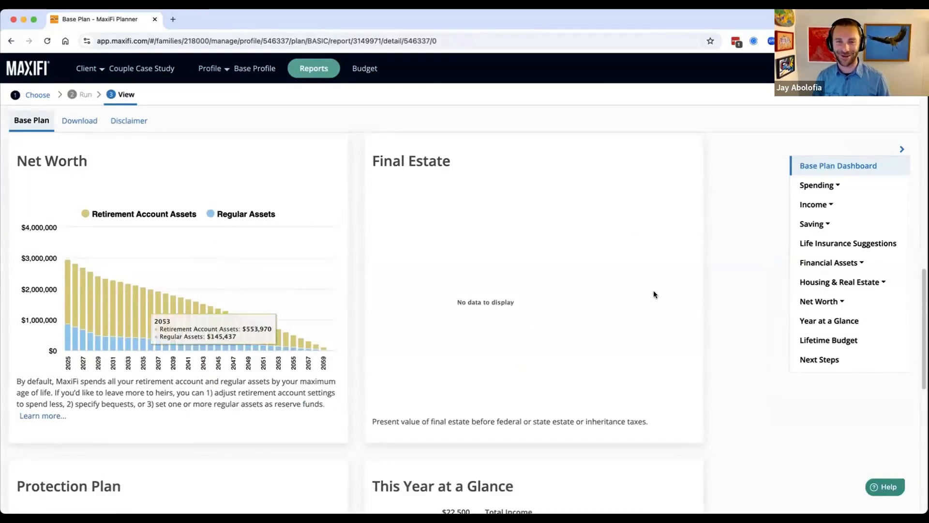
pyautogui.click(799, 303)
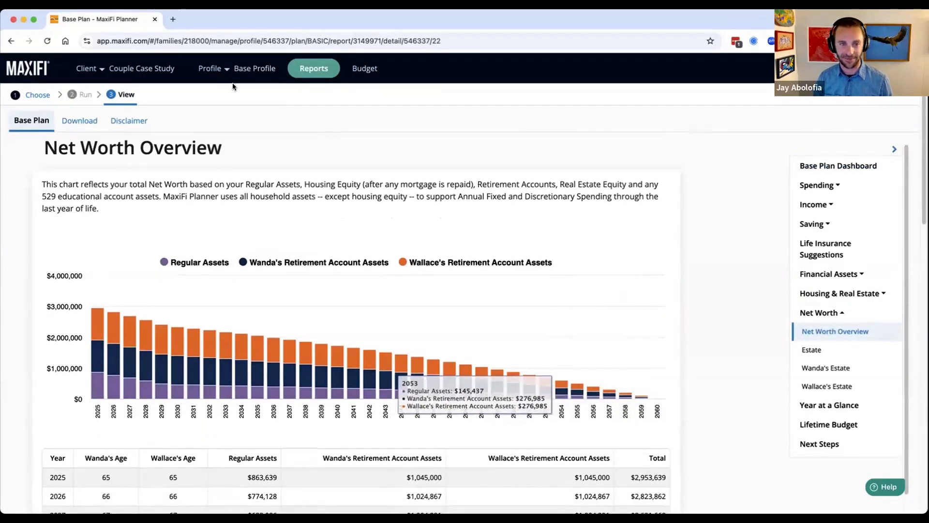
# Step: Switch to the (1) Real Property profile and run a Comparison Plan against the Base Profile
pyautogui.click(212, 69)
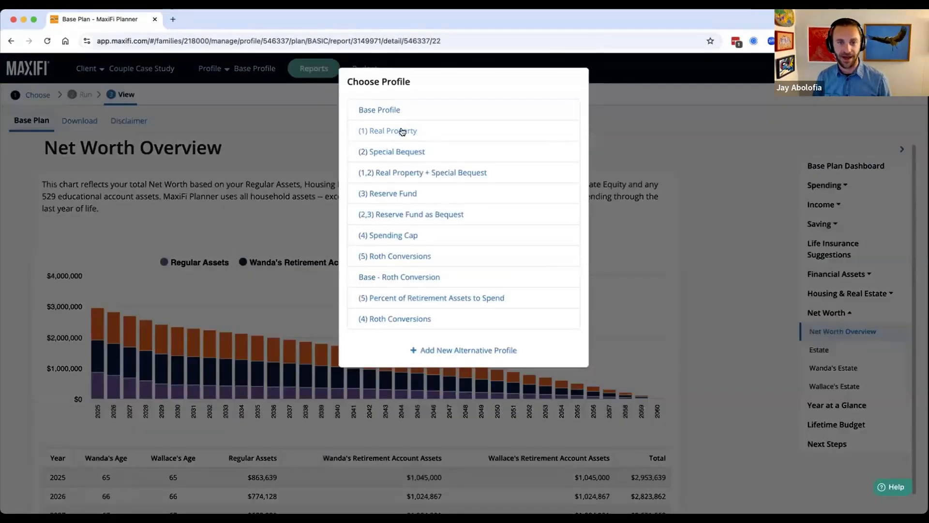
pyautogui.click(399, 135)
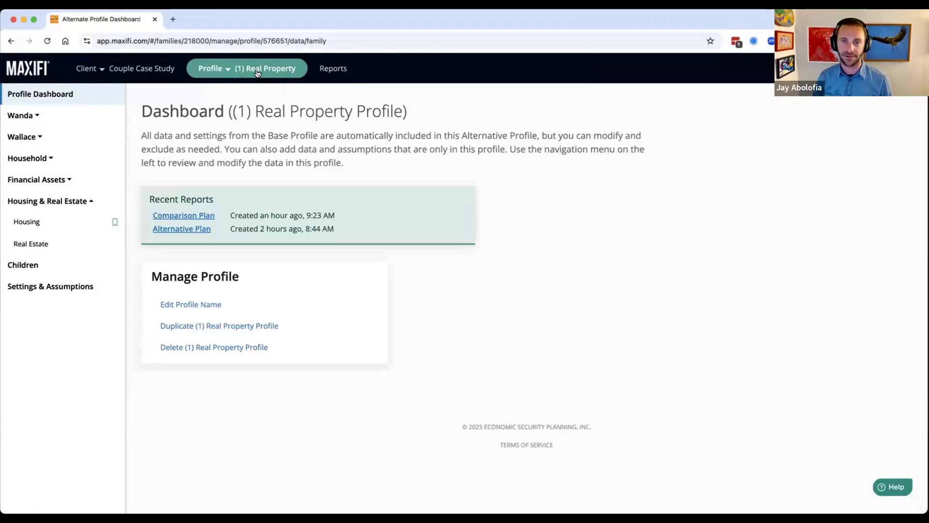
pyautogui.click(334, 69)
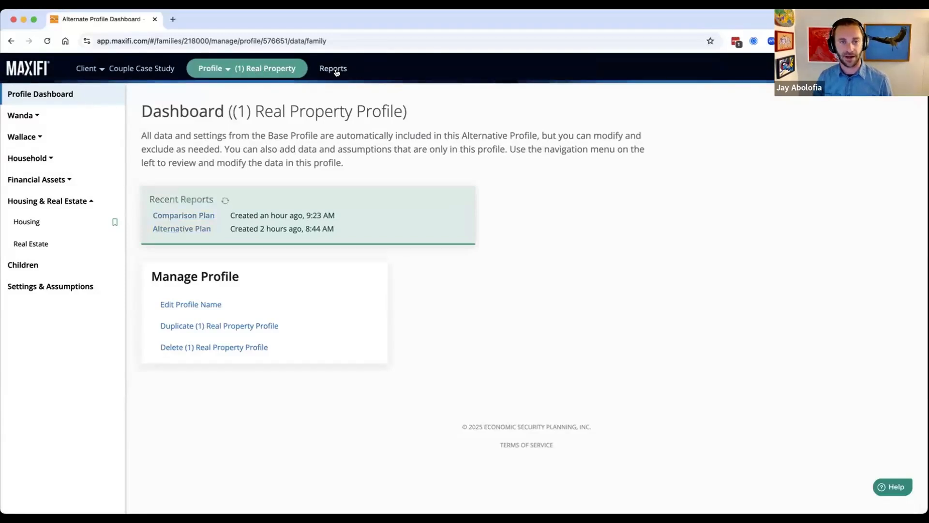
pyautogui.click(226, 360)
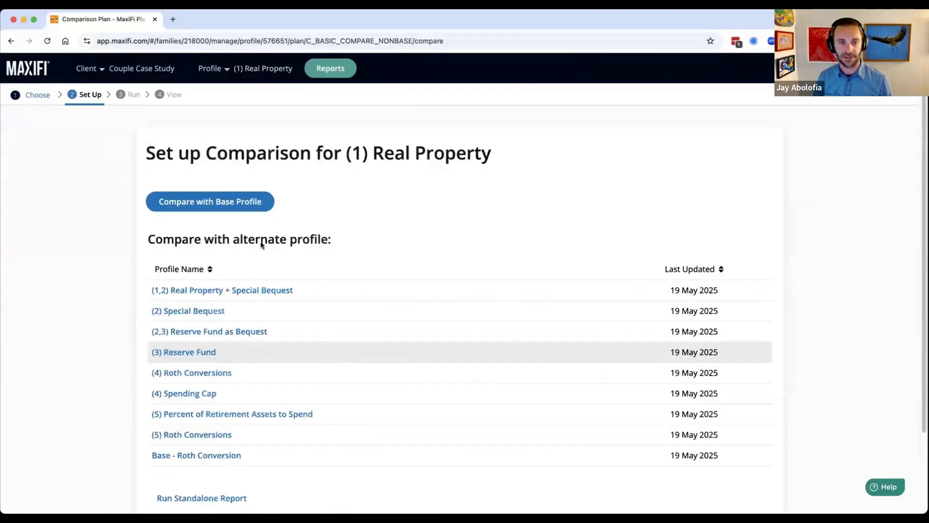
pyautogui.click(247, 207)
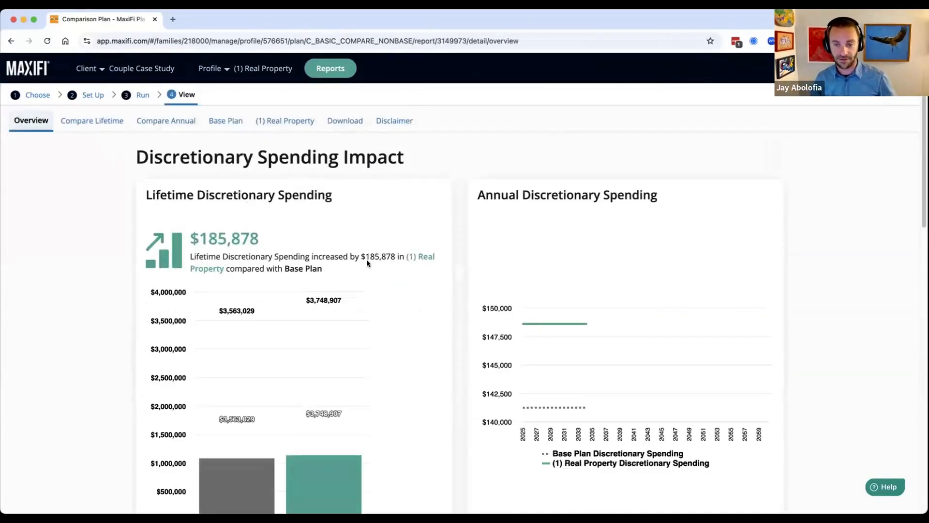
# Step: Examine the comparison overview's lifetime and annual discretionary spending charts along with the final estate and annual net worth charts
pyautogui.moveTo(556, 368)
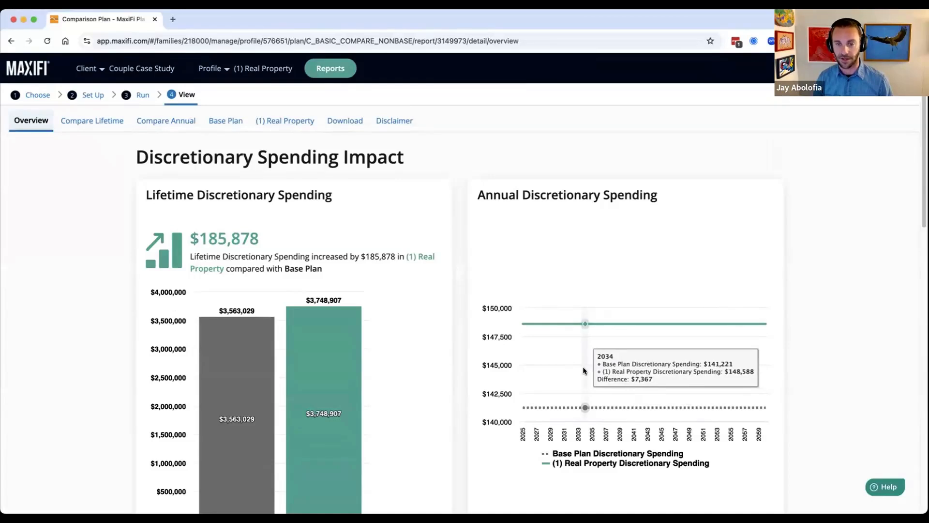
pyautogui.scroll(-3, 583, 367)
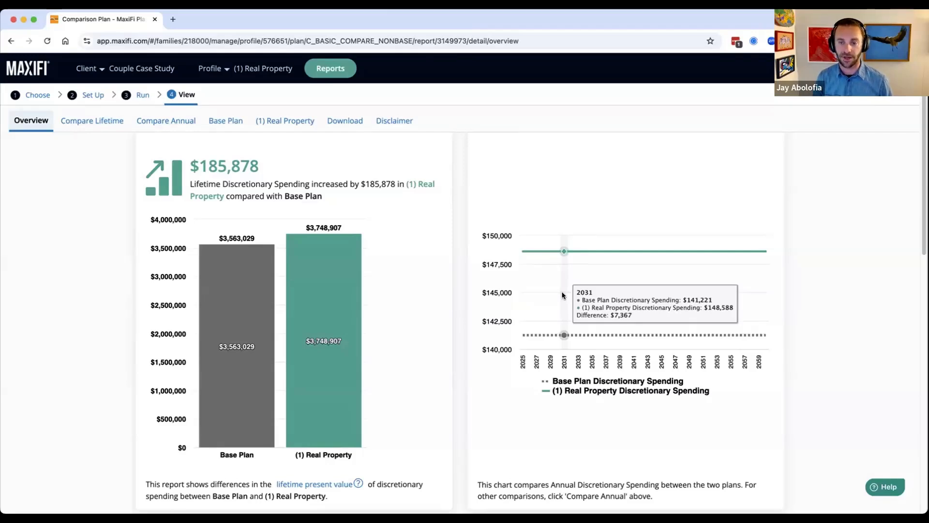
pyautogui.scroll(-10, 561, 291)
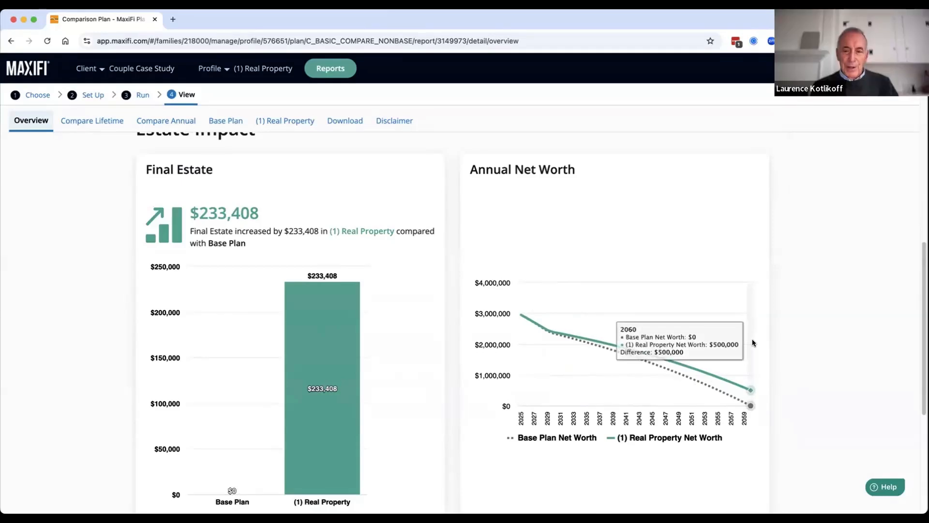
pyautogui.scroll(-1, 752, 343)
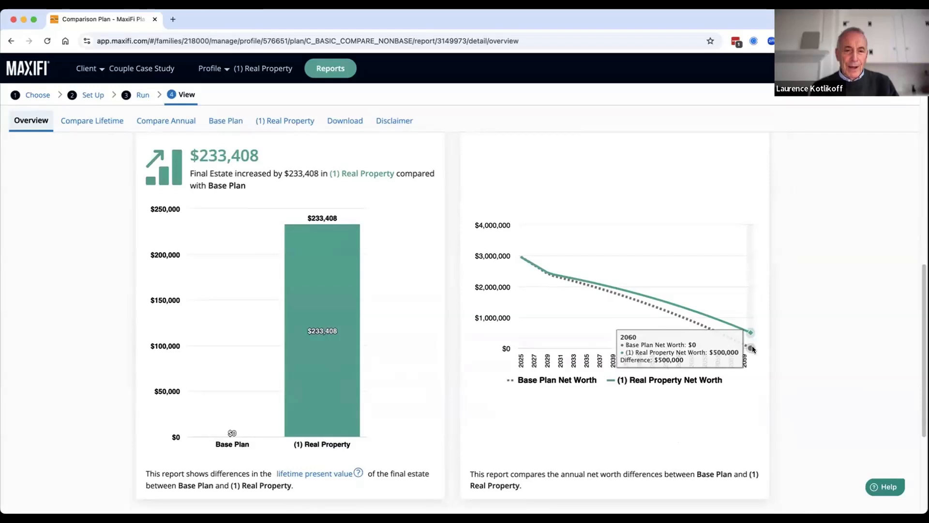
pyautogui.moveTo(260, 155); pyautogui.dragTo(188, 155)
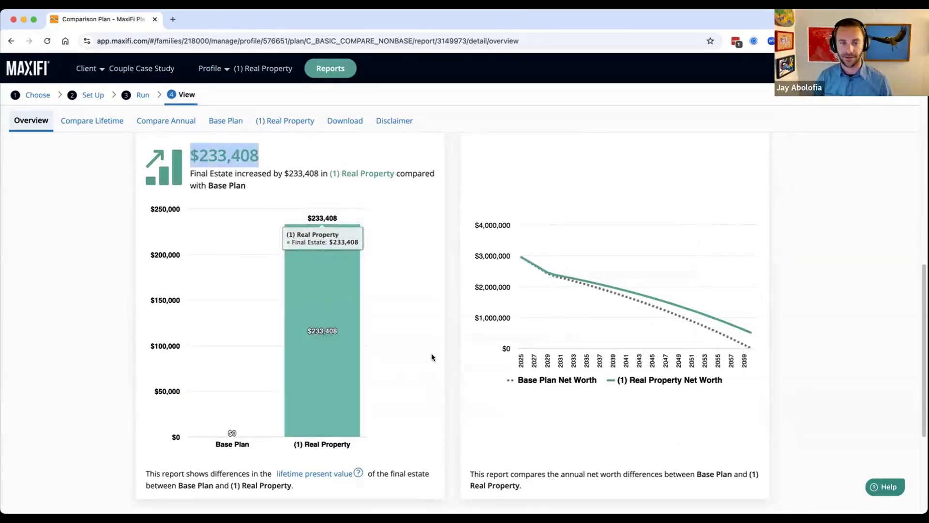
pyautogui.scroll(-1, 429, 357)
pyautogui.scroll(1, 430, 357)
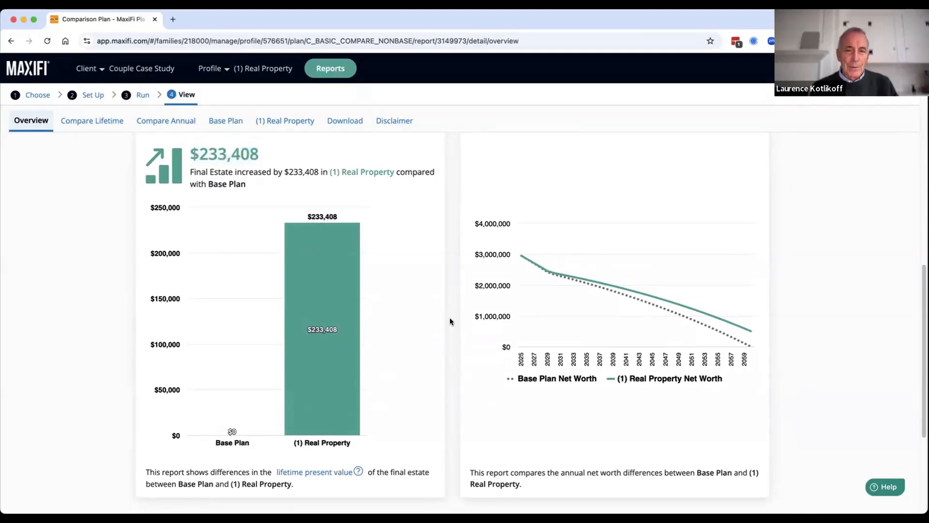
pyautogui.scroll(9, 450, 318)
pyautogui.scroll(1, 578, 257)
pyautogui.moveTo(583, 271)
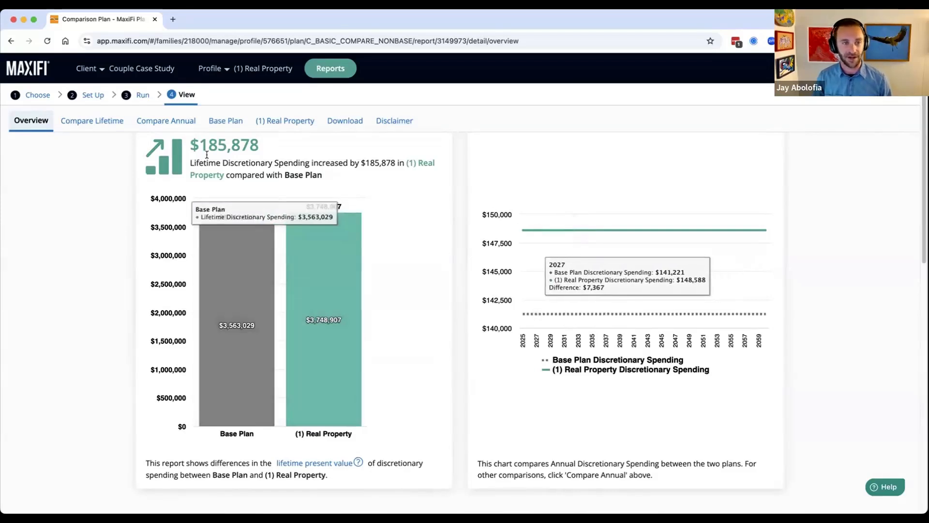
# Step: Examine what went up and down in the lifetime comparison, and recheck the discretionary spending charts in the overview
pyautogui.click(89, 126)
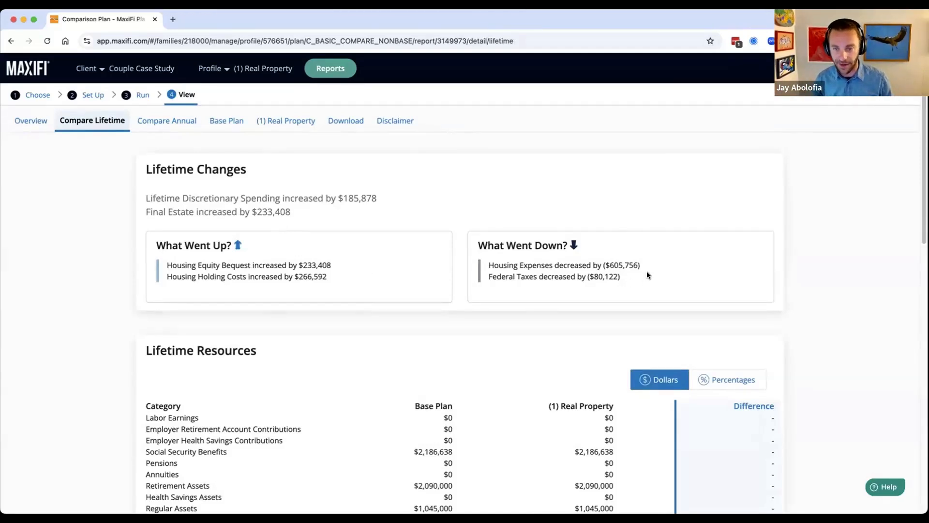
pyautogui.moveTo(642, 266); pyautogui.dragTo(483, 266)
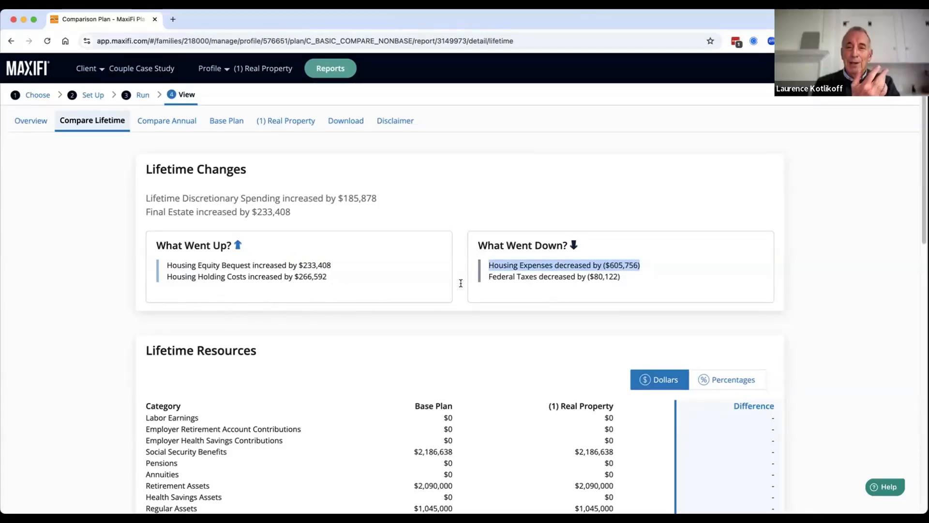
pyautogui.click(513, 274)
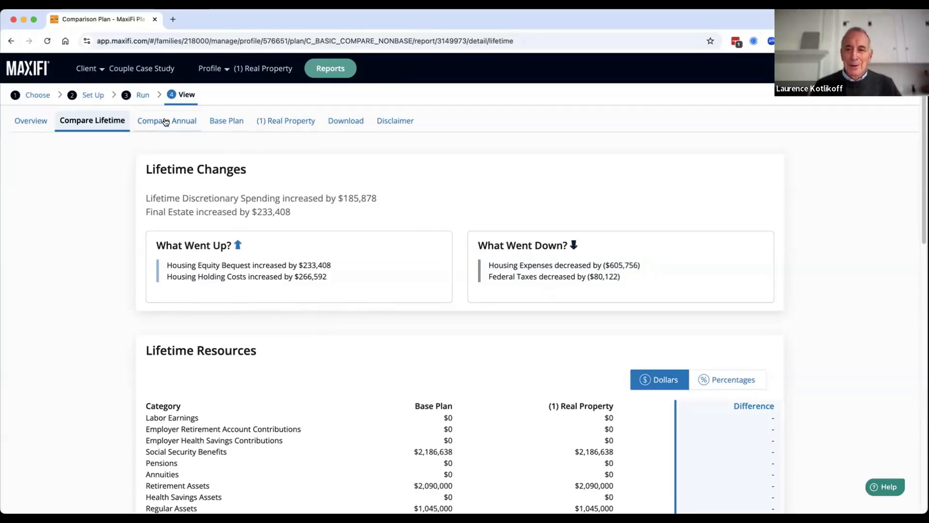
pyautogui.click(35, 122)
pyautogui.scroll(-3, 643, 284)
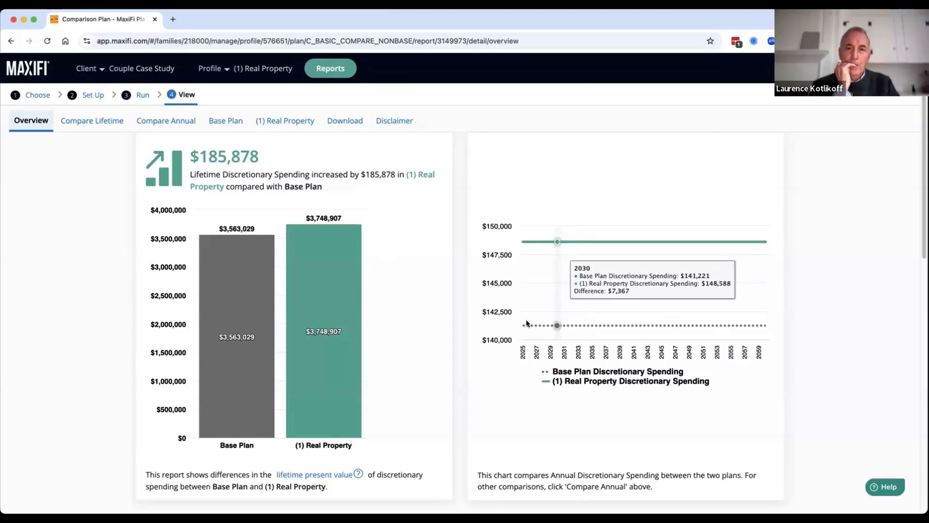
# Step: Open the Net Worth Overview of the (1) Real Property plan within the comparison report
pyautogui.click(268, 121)
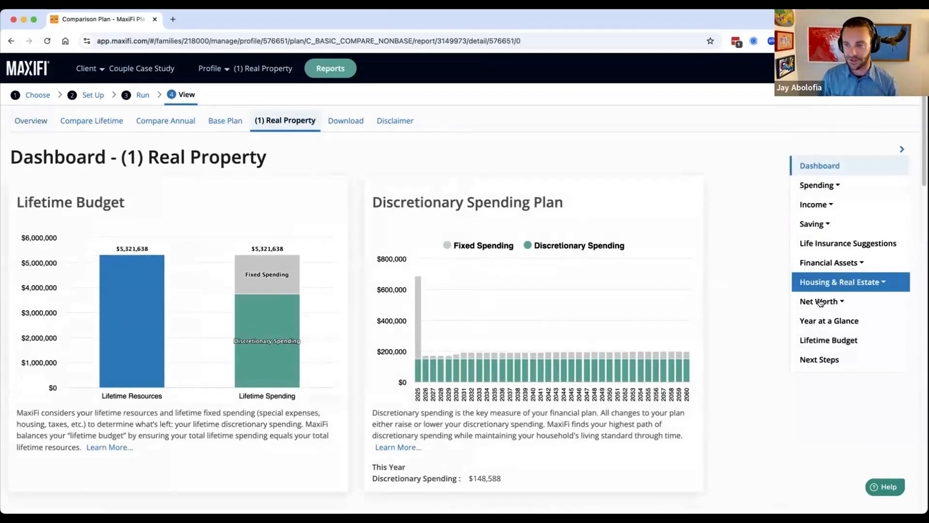
pyautogui.click(819, 301)
pyautogui.scroll(-2, 738, 291)
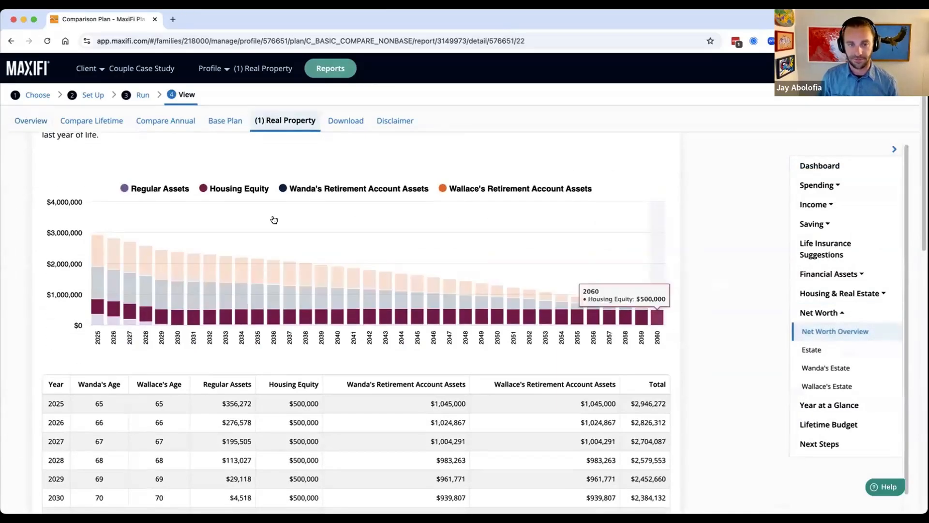
# Step: Toggle the Housing Equity series off and on in the net worth chart to examine its share of total net worth
pyautogui.click(220, 190)
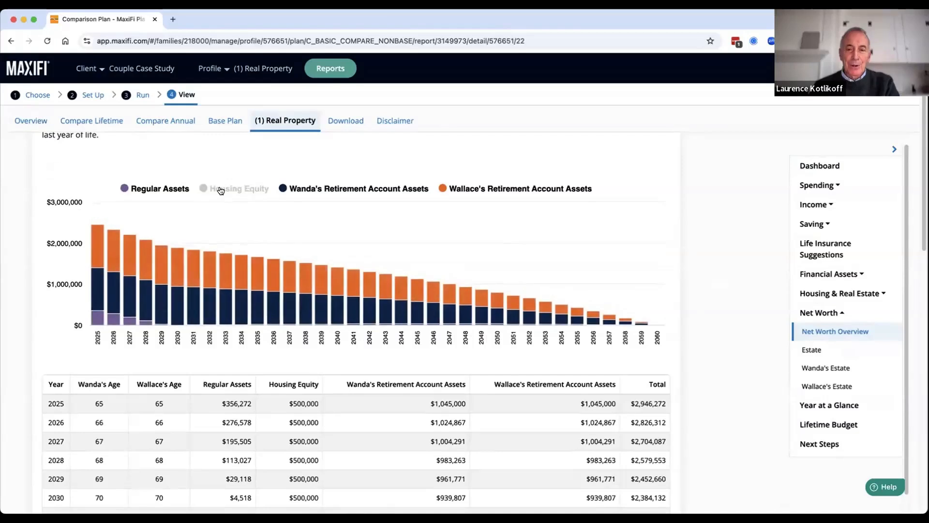
pyautogui.click(220, 190)
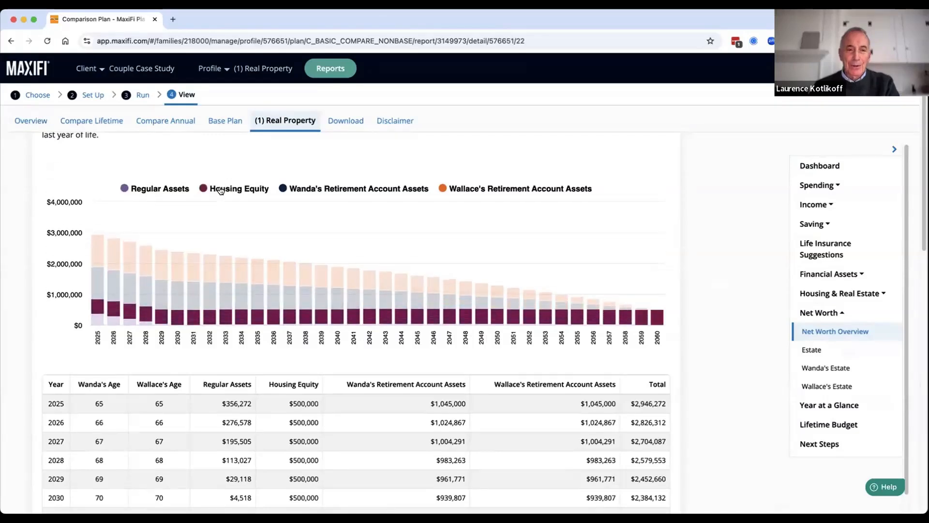
pyautogui.click(220, 190)
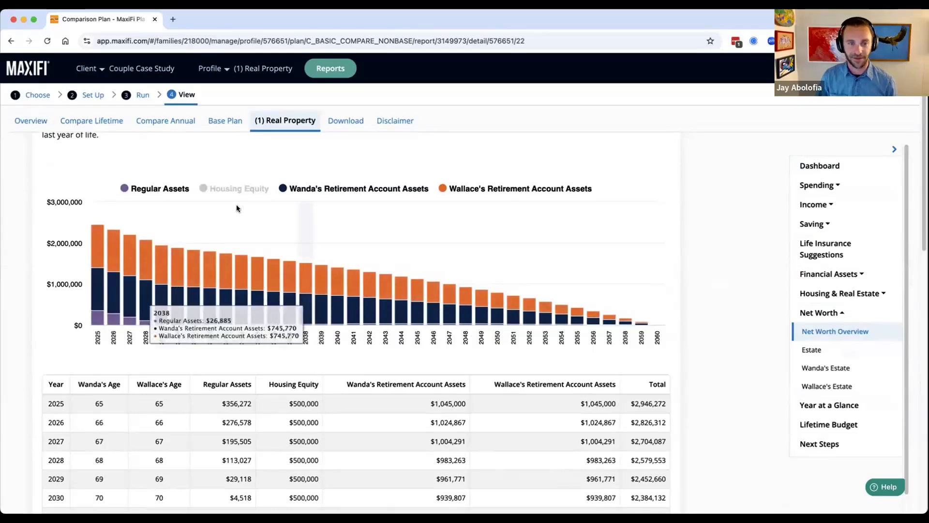
pyautogui.click(229, 189)
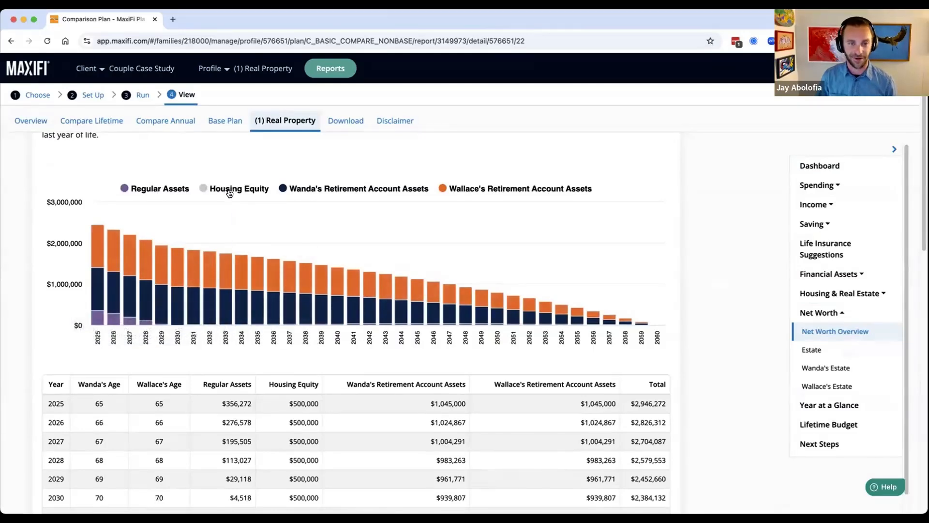
pyautogui.click(229, 189)
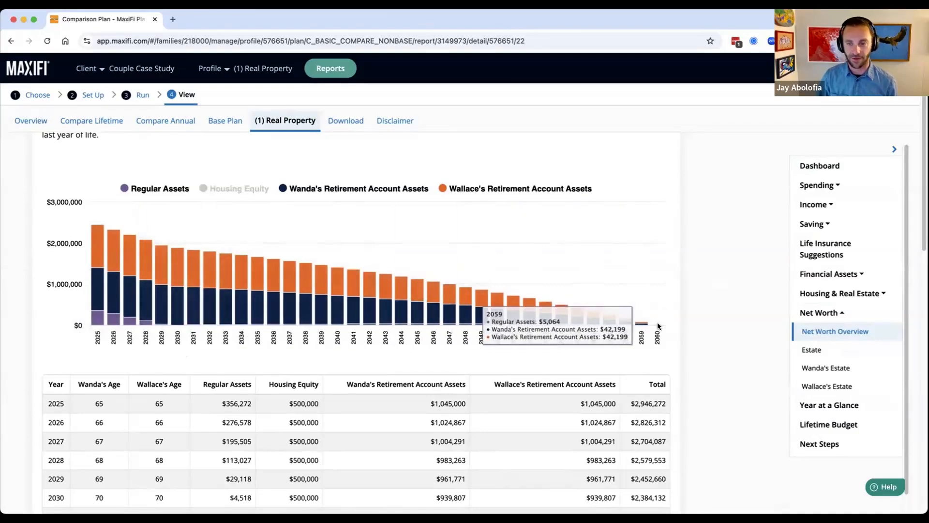
pyautogui.click(236, 189)
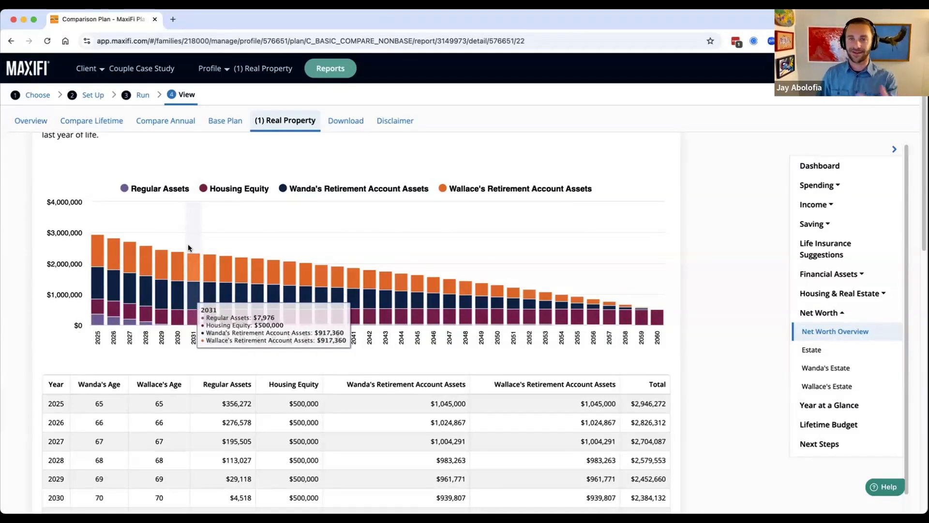
pyautogui.moveTo(653, 318)
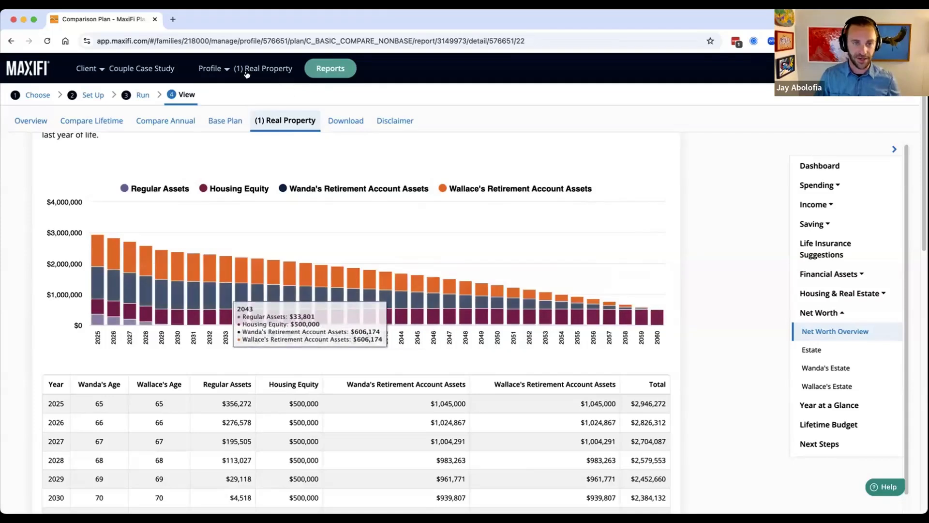
# Step: Switch to the (2) Special Bequest profile and open its Estate Planning settings
pyautogui.click(219, 71)
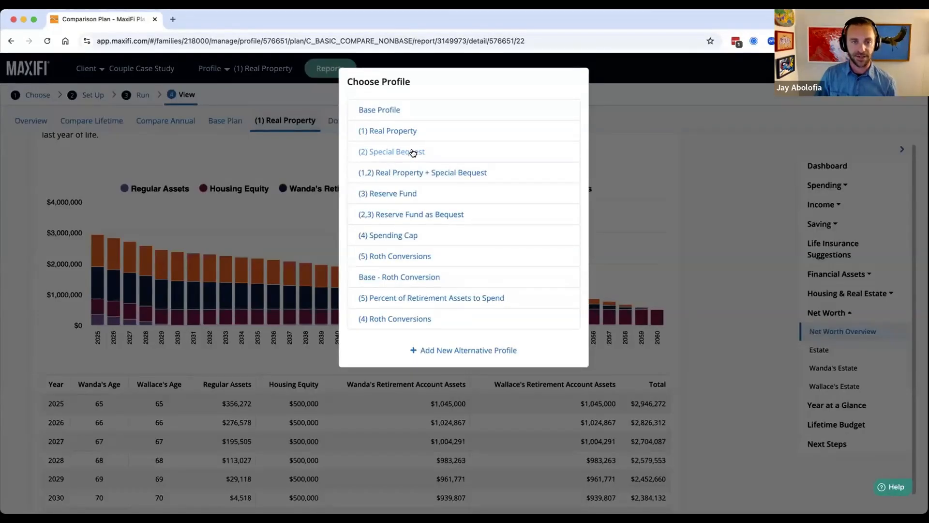
pyautogui.click(413, 153)
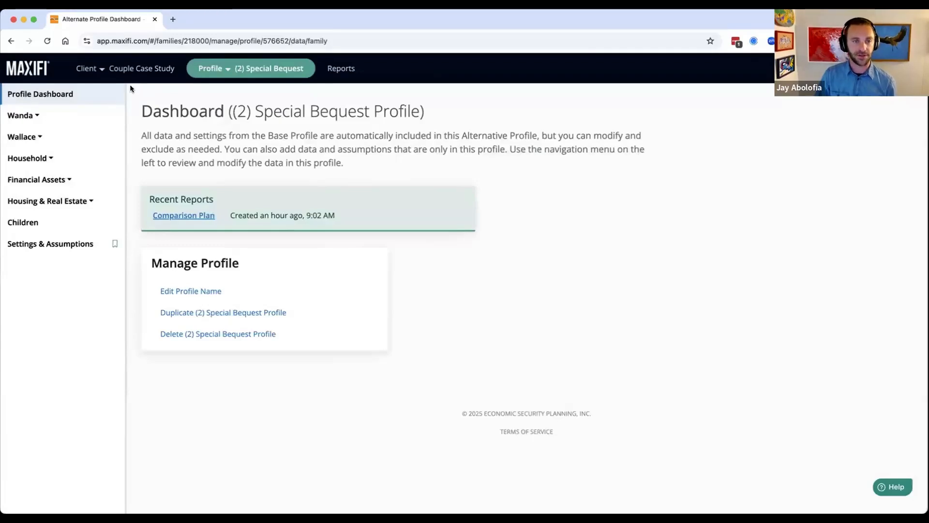
pyautogui.click(69, 247)
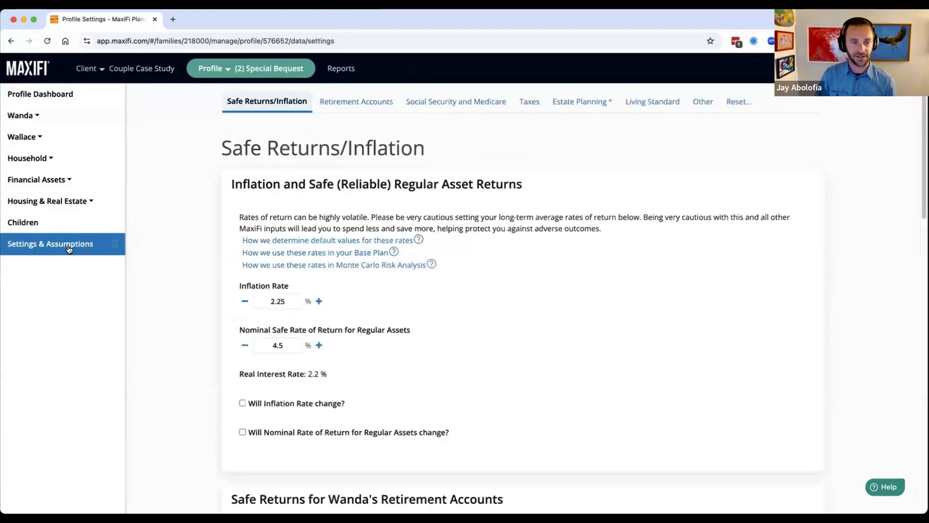
pyautogui.click(572, 107)
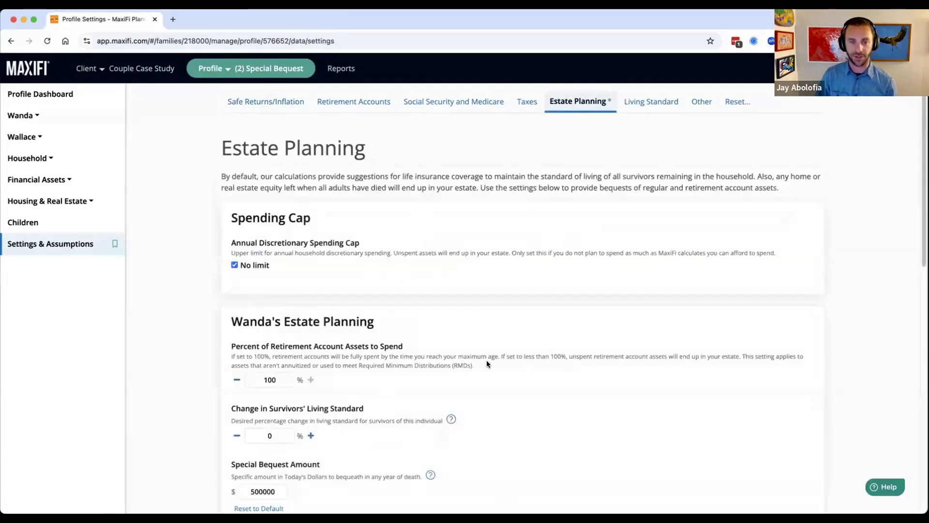
# Step: Examine the Special Bequest Amount settings in both spouses' estate planning sections
pyautogui.scroll(-3, 358, 257)
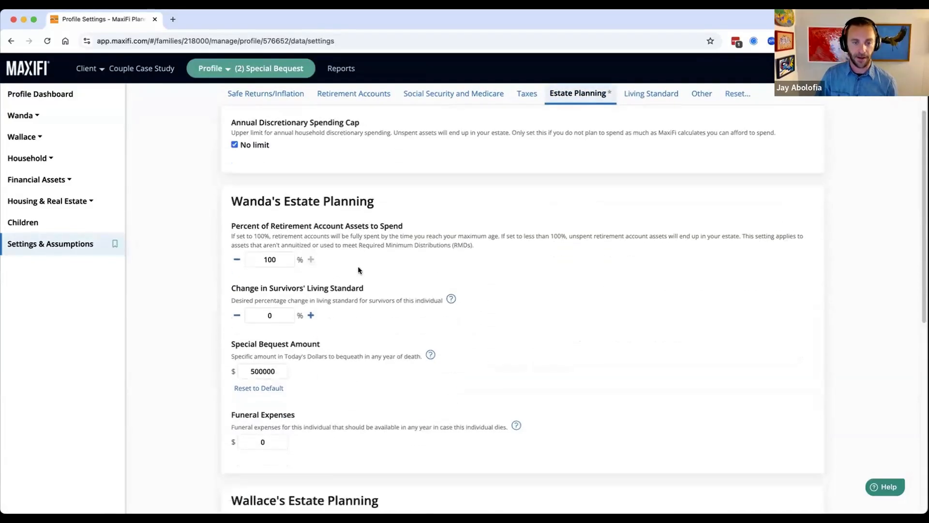
pyautogui.scroll(-2, 358, 269)
pyautogui.moveTo(323, 281); pyautogui.dragTo(225, 291)
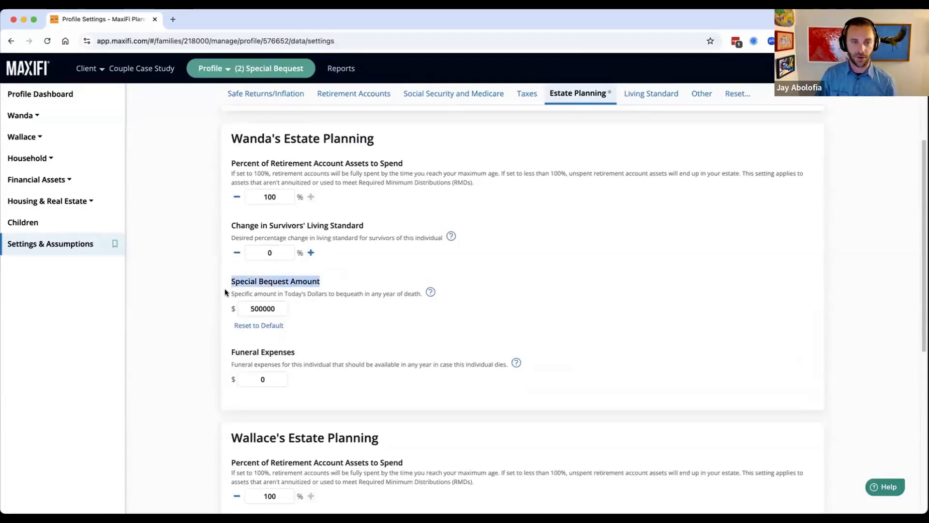
pyautogui.scroll(-6, 225, 288)
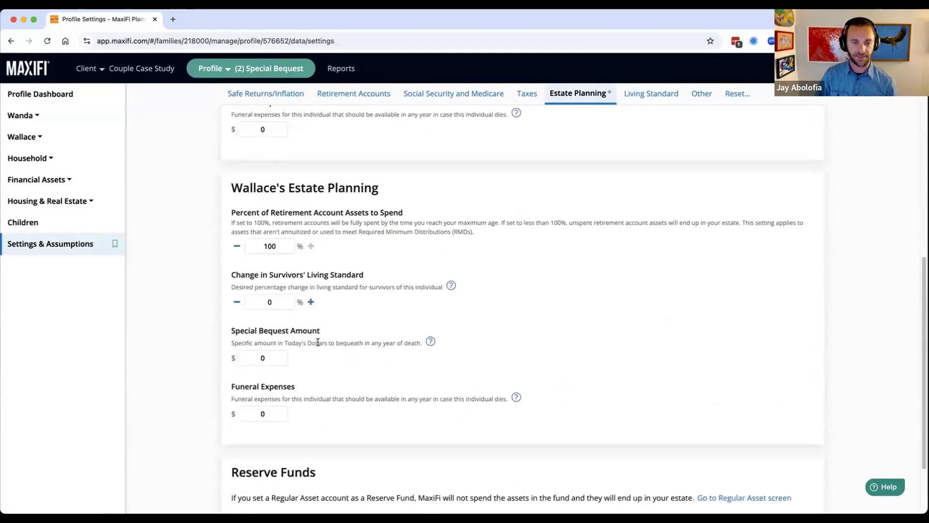
pyautogui.scroll(6, 317, 342)
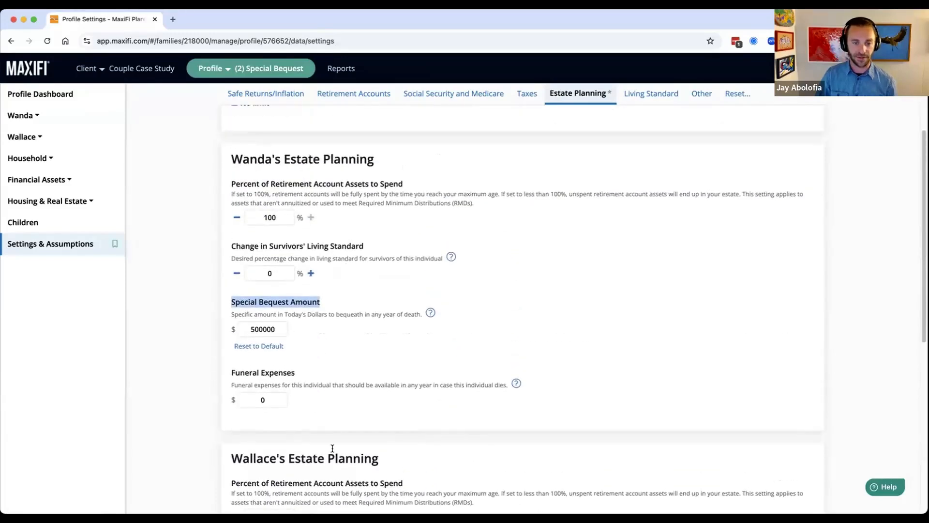
pyautogui.click(261, 329)
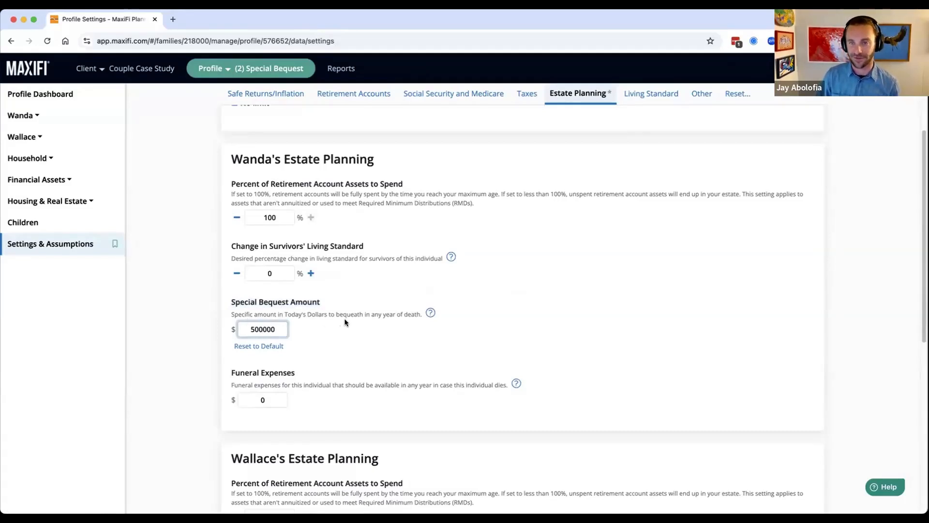
pyautogui.click(371, 328)
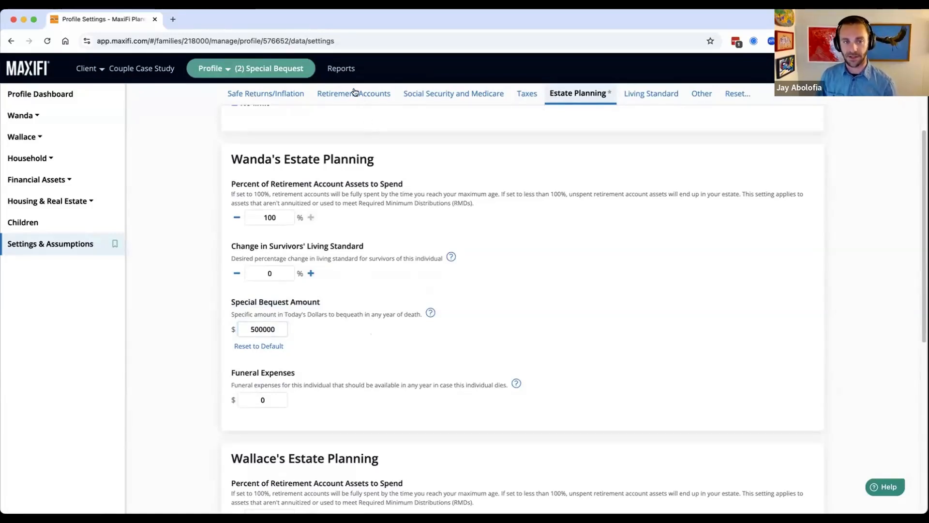
# Step: Run a Comparison Plan for (2) Special Bequest against the Base Profile
pyautogui.click(338, 71)
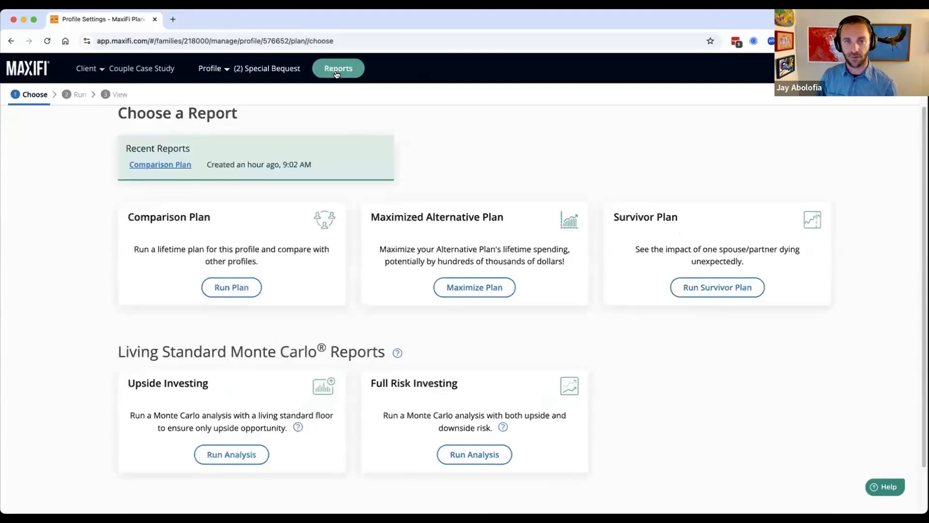
pyautogui.click(219, 354)
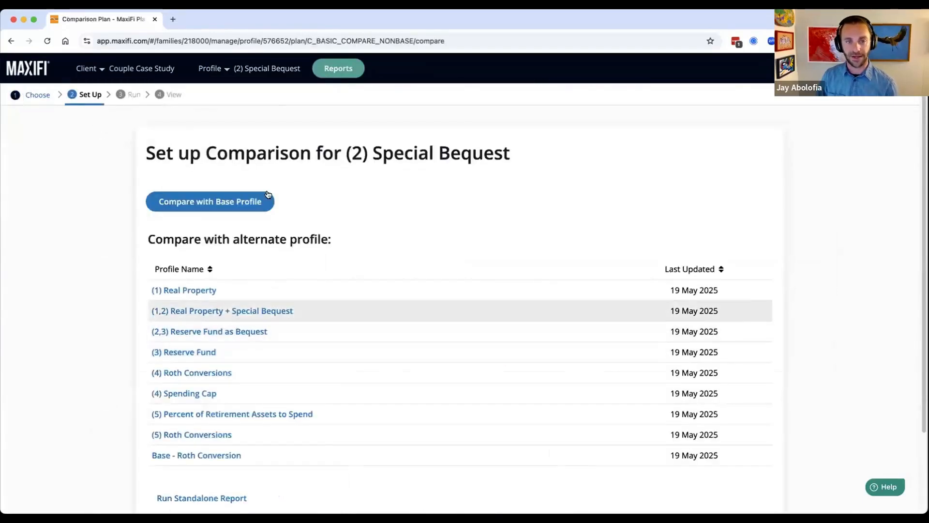
pyautogui.click(247, 200)
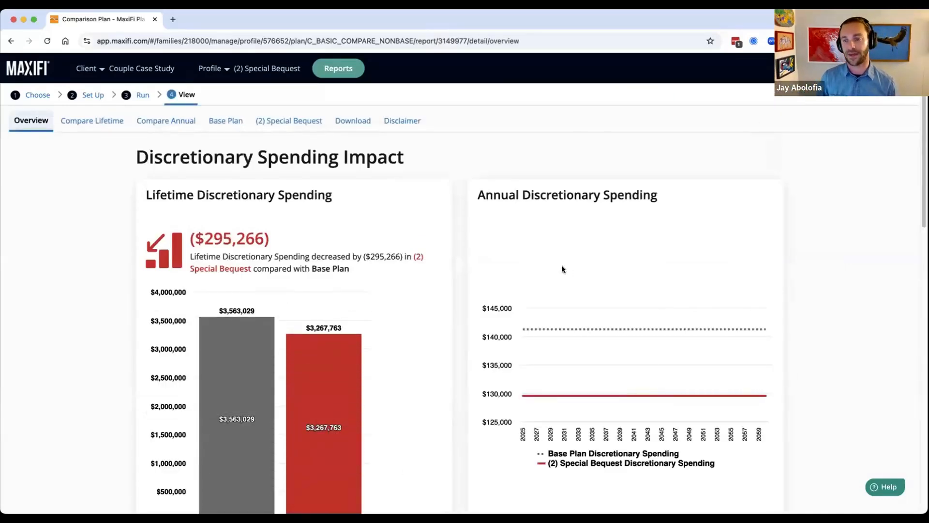
# Step: Examine the Special Bequest comparison's annual discretionary spending, final estate and annual net worth charts, including the first and last years
pyautogui.moveTo(580, 358)
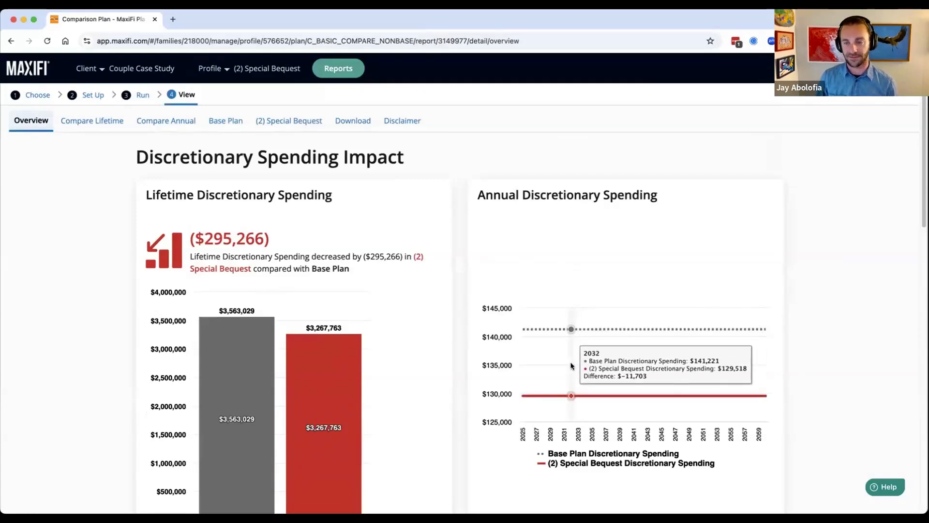
pyautogui.scroll(-10, 571, 365)
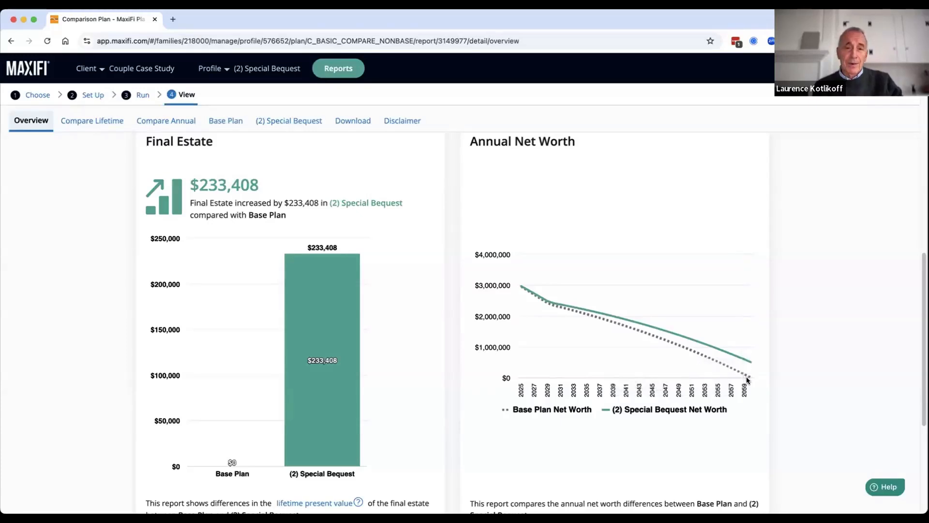
pyautogui.moveTo(750, 376)
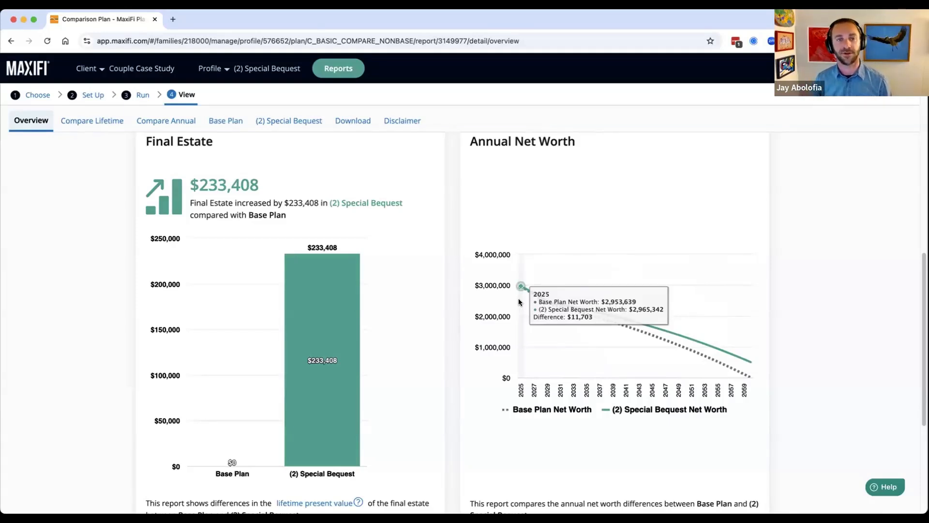
pyautogui.moveTo(753, 365)
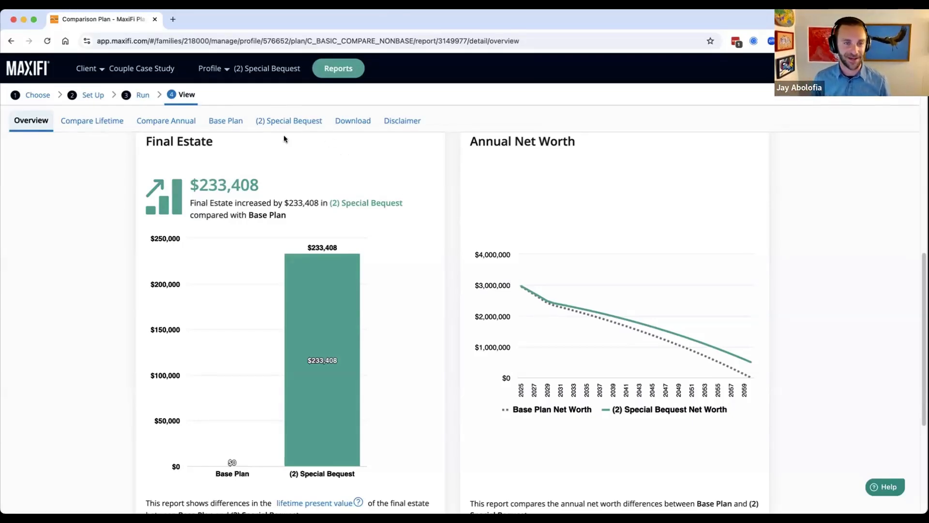
pyautogui.moveTo(584, 308)
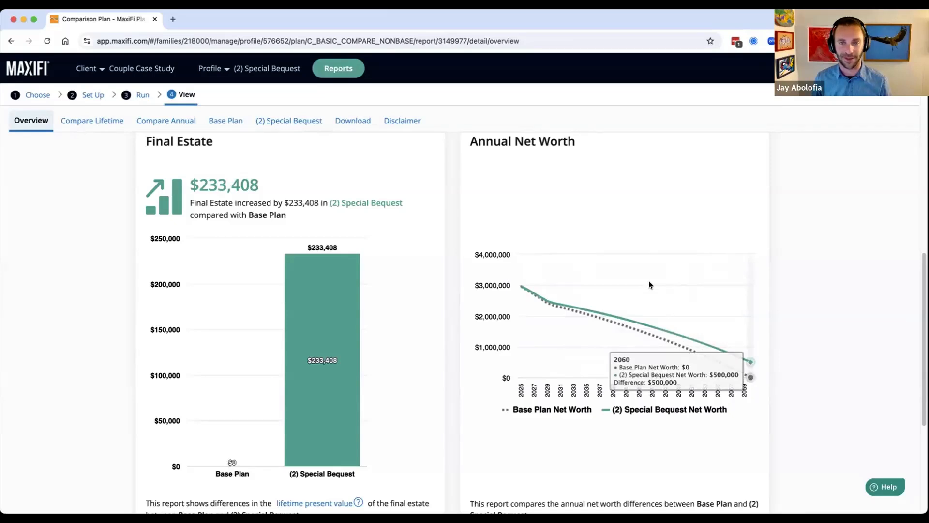
# Step: Switch to the (3) Reserve Fund profile and open its Regular Assets
pyautogui.click(210, 69)
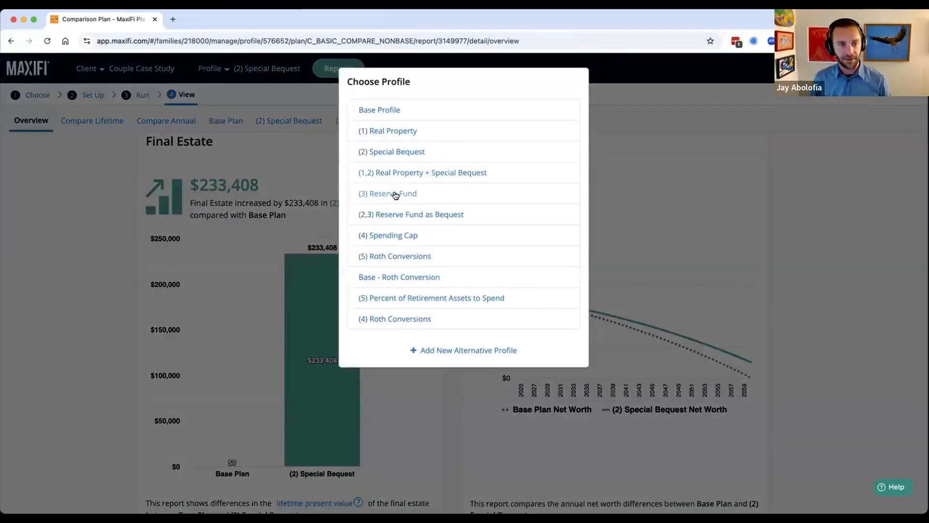
pyautogui.click(395, 194)
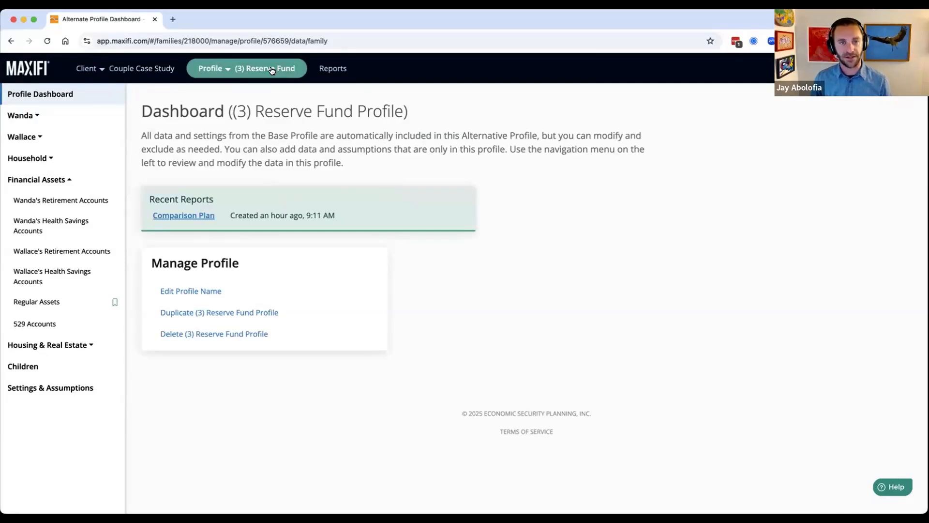
pyautogui.click(54, 307)
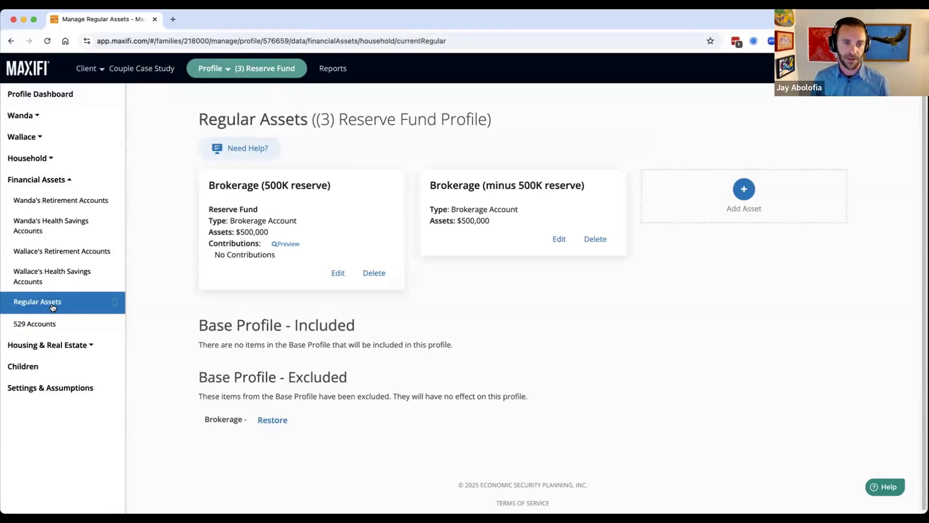
# Step: Switch to the Base Profile and check the Brokerage account's type and balance in its Regular Assets
pyautogui.click(212, 72)
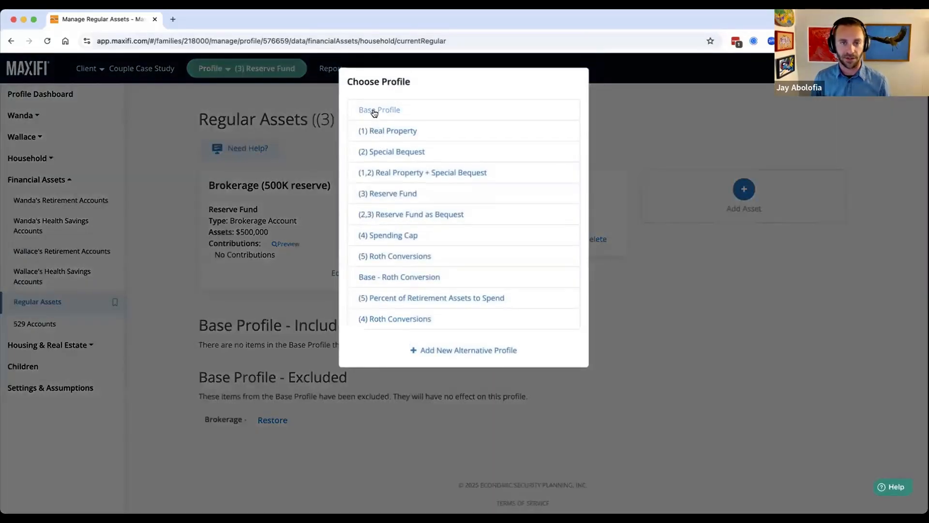
pyautogui.click(373, 104)
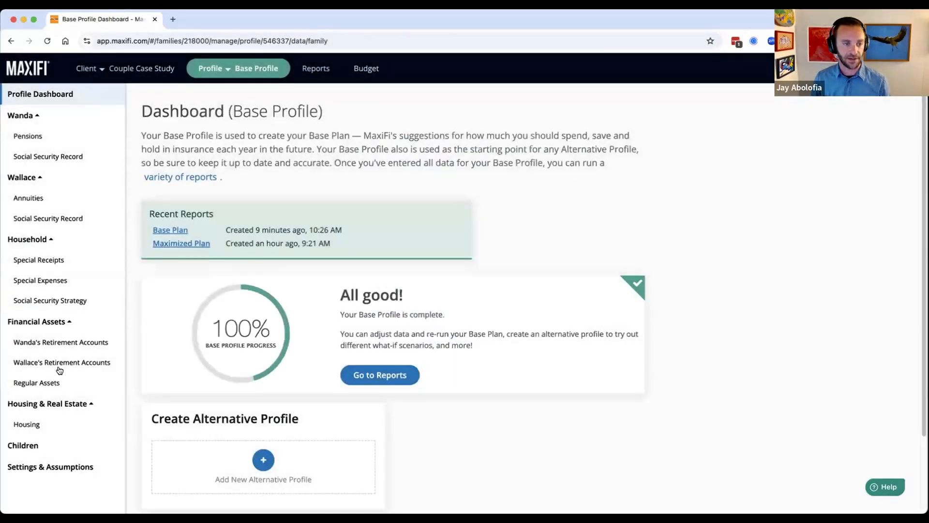
pyautogui.click(72, 382)
pyautogui.moveTo(284, 253); pyautogui.dragTo(211, 234)
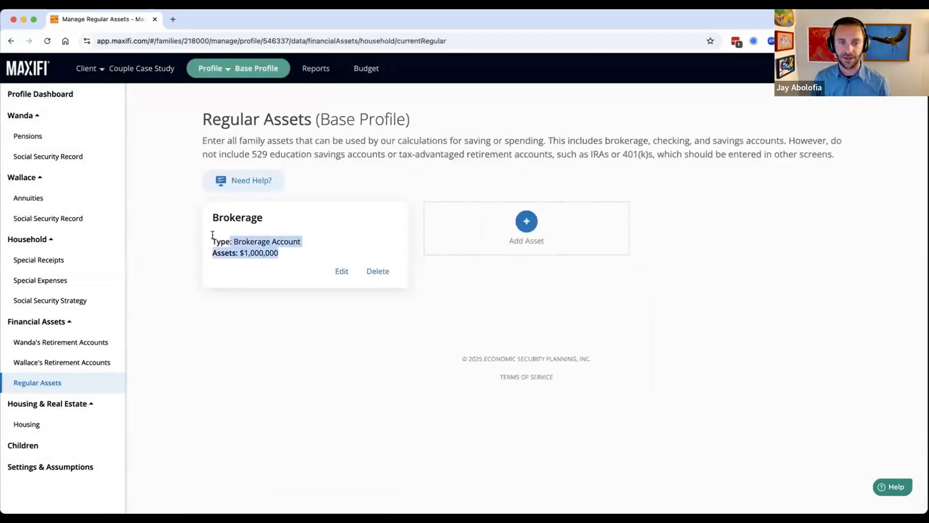
pyautogui.click(228, 274)
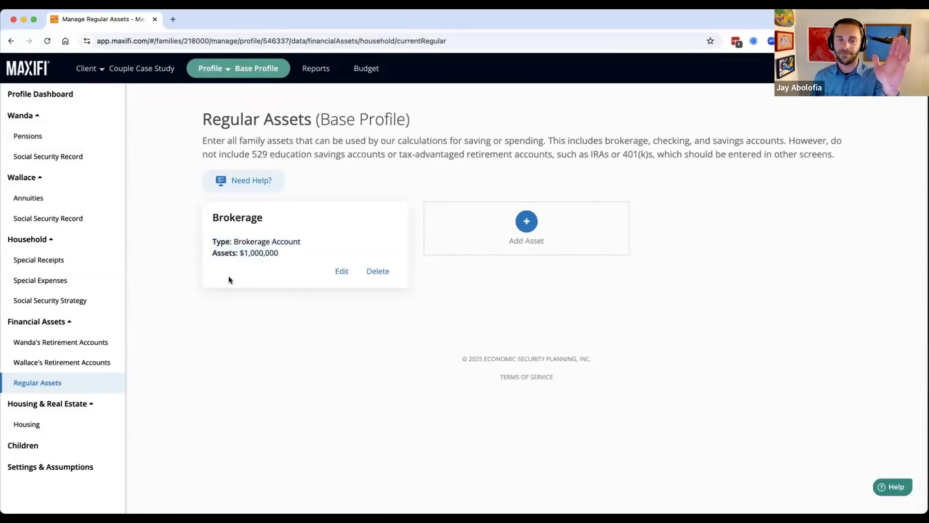
# Step: Return to the (3) Reserve Fund profile's Regular Assets and examine how the brokerage money is split into two accounts
pyautogui.click(221, 70)
pyautogui.click(393, 193)
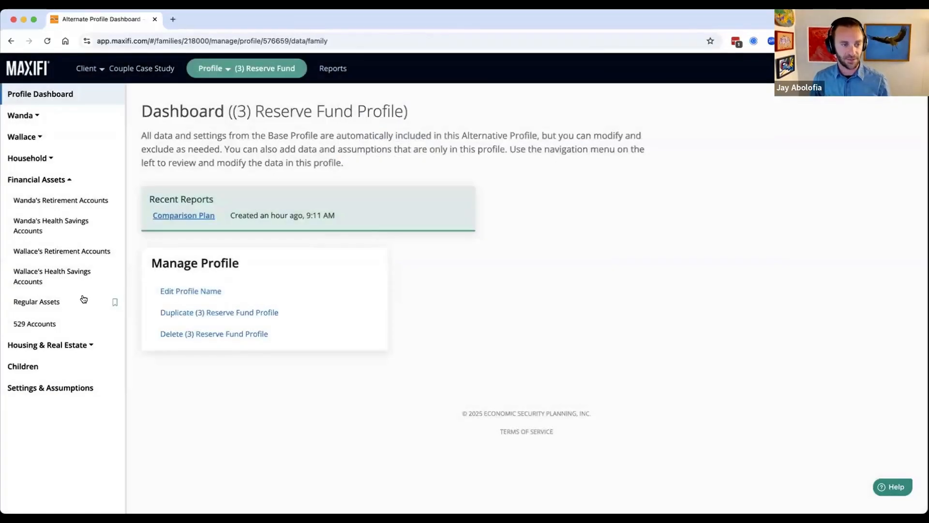
pyautogui.click(83, 300)
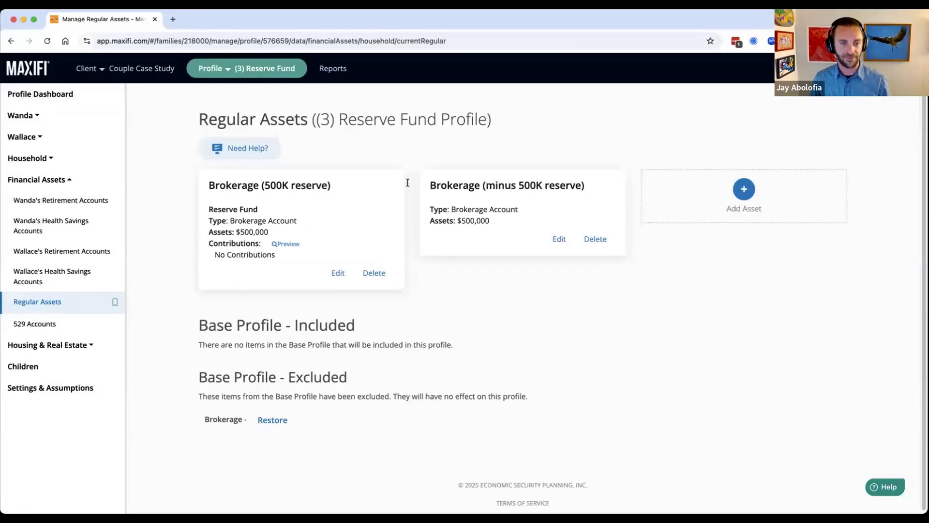
pyautogui.moveTo(587, 185); pyautogui.dragTo(442, 198)
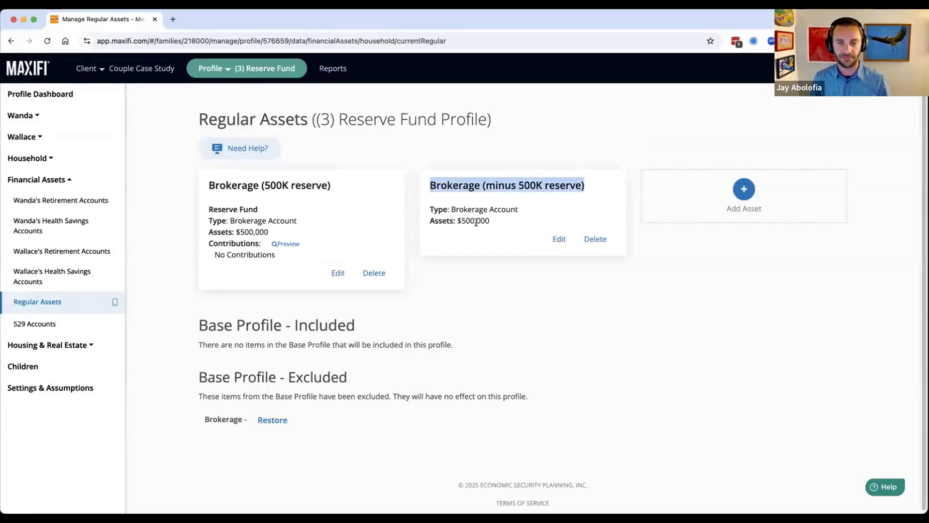
pyautogui.moveTo(351, 189); pyautogui.dragTo(202, 178)
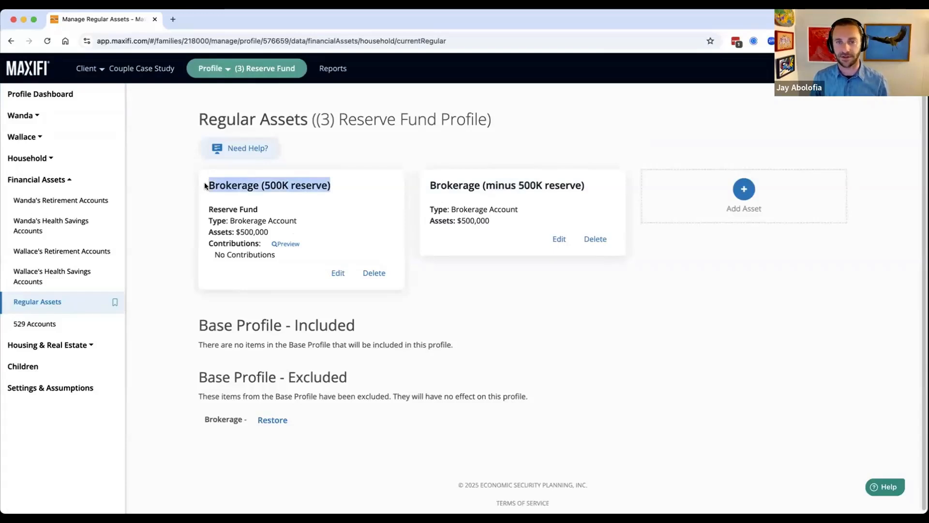
# Step: Open the Brokerage (500K reserve) asset for editing and review its asset type, balance and reserve settings
pyautogui.click(339, 272)
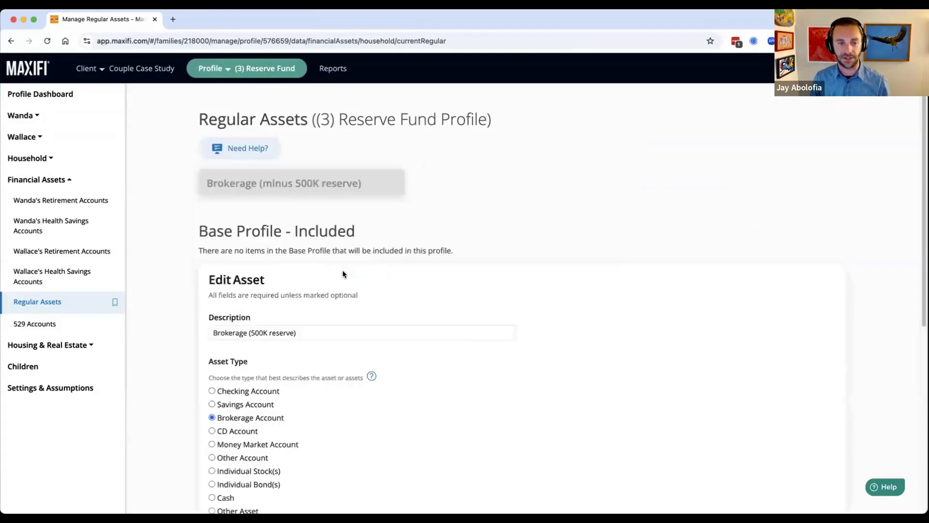
pyautogui.scroll(-3, 342, 269)
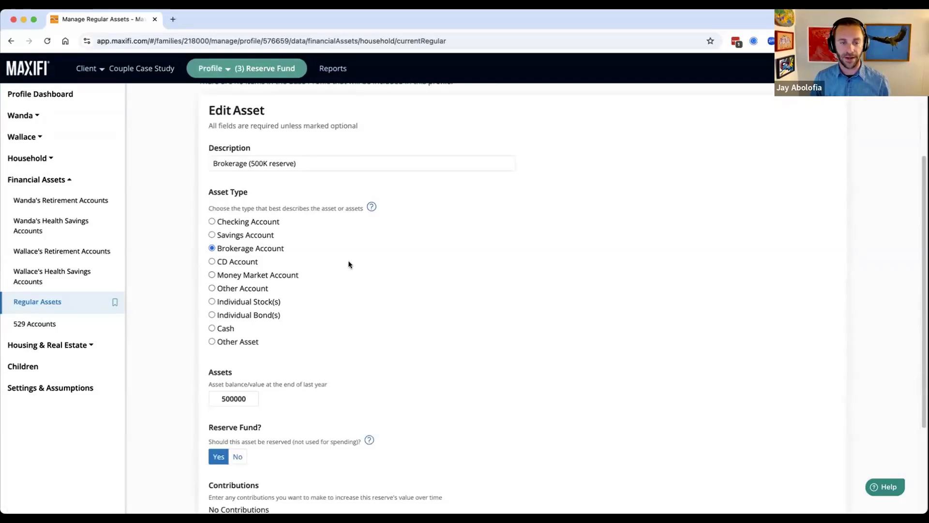
pyautogui.scroll(-2, 346, 266)
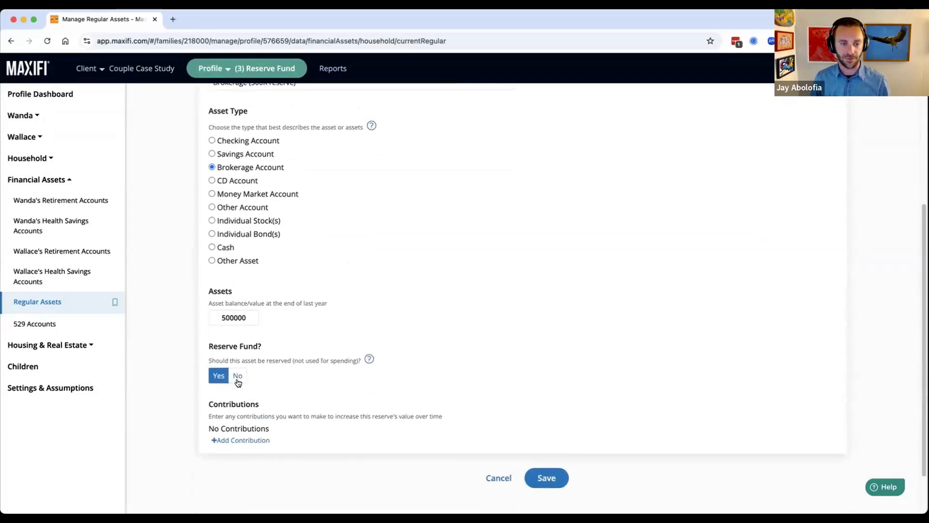
# Step: Toggle the asset's Reserve Fund option between No and Yes, leaving it on Yes, and examine the Contributions section
pyautogui.click(237, 377)
pyautogui.click(218, 377)
pyautogui.click(235, 377)
pyautogui.click(220, 377)
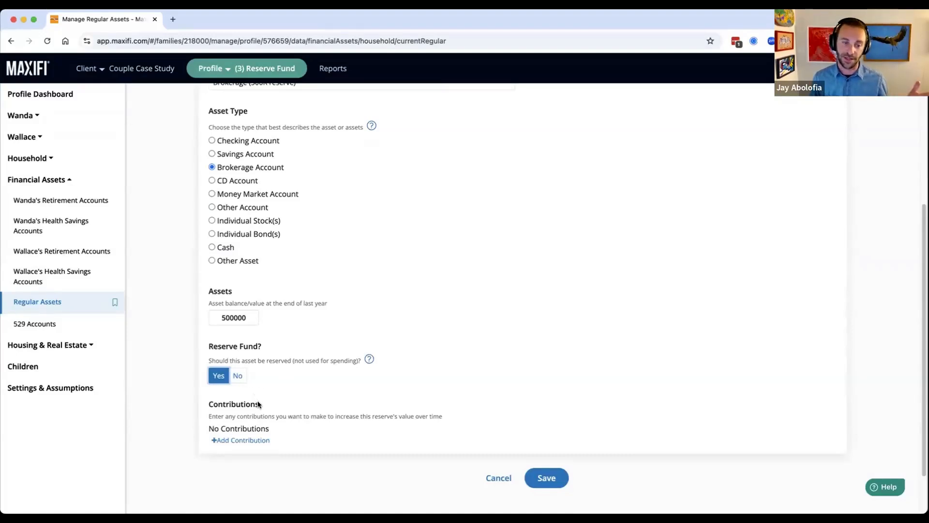
pyautogui.moveTo(258, 404); pyautogui.dragTo(208, 404)
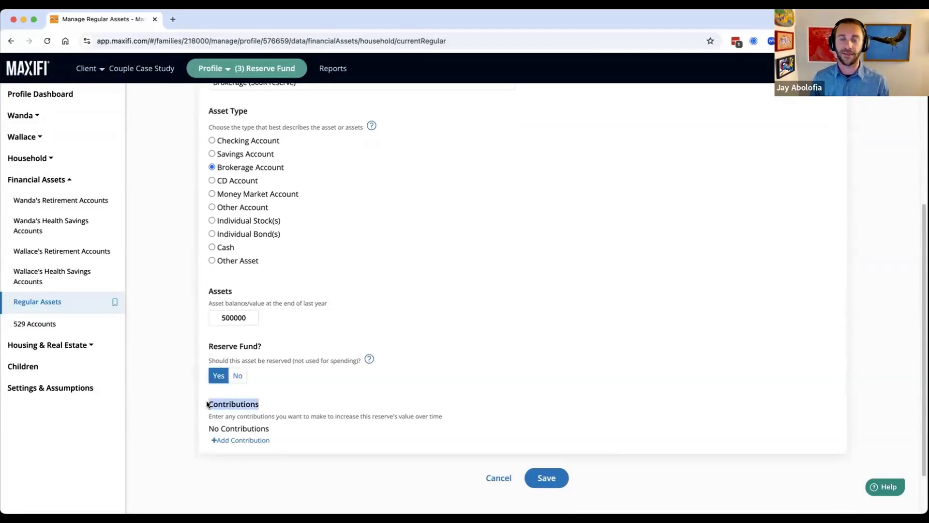
pyautogui.click(264, 397)
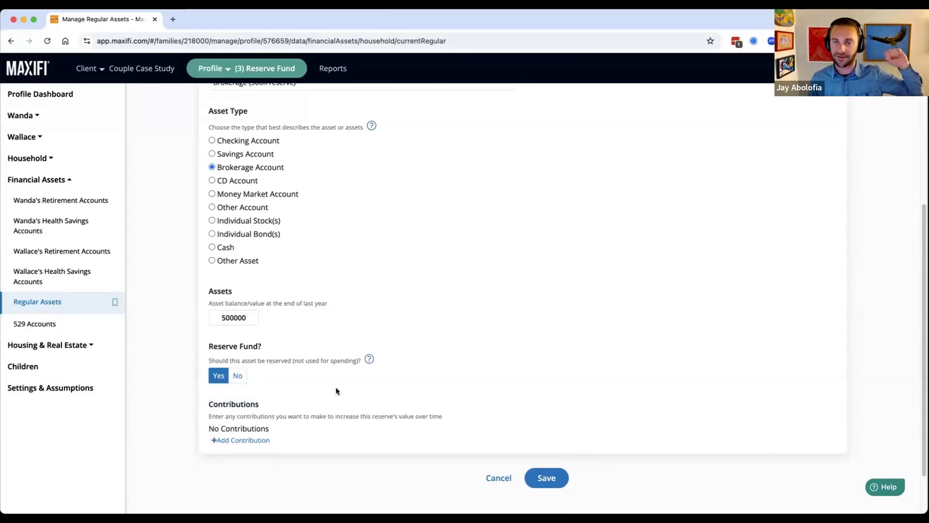
# Step: Save the reserve brokerage asset and run a Comparison Plan report of (3) Reserve Fund against the Base Profile
pyautogui.click(546, 477)
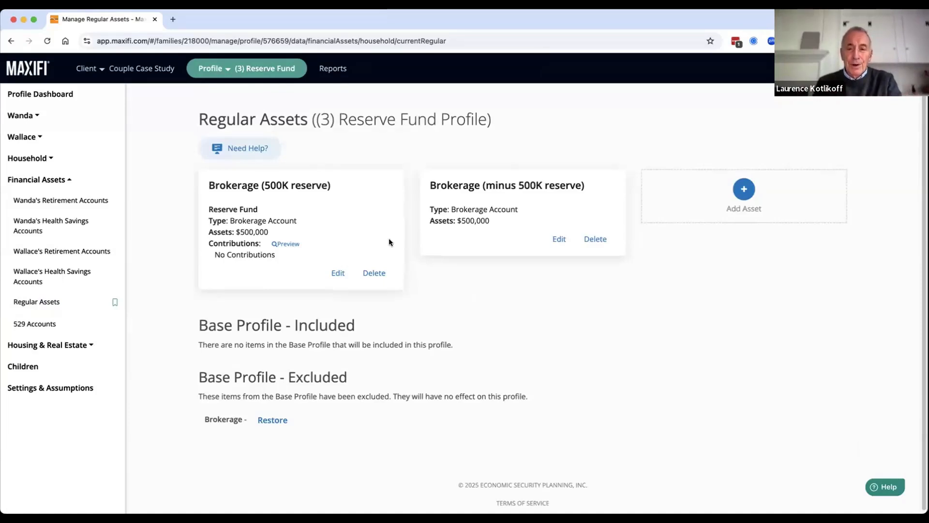
pyautogui.click(323, 69)
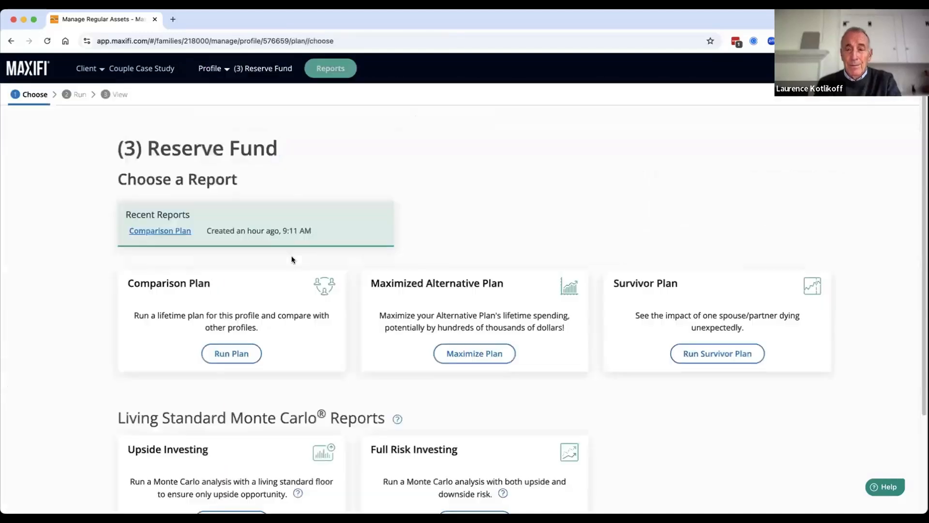
pyautogui.click(207, 352)
pyautogui.click(220, 199)
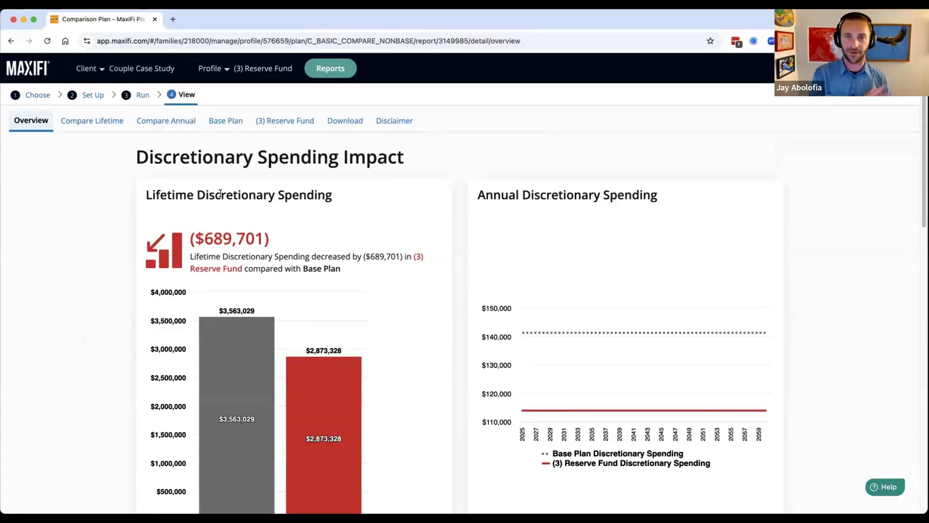
# Step: Review the comparison's annual spending and estate impact charts, then open the (3) Reserve Fund plan's Net Worth Overview
pyautogui.moveTo(530, 368)
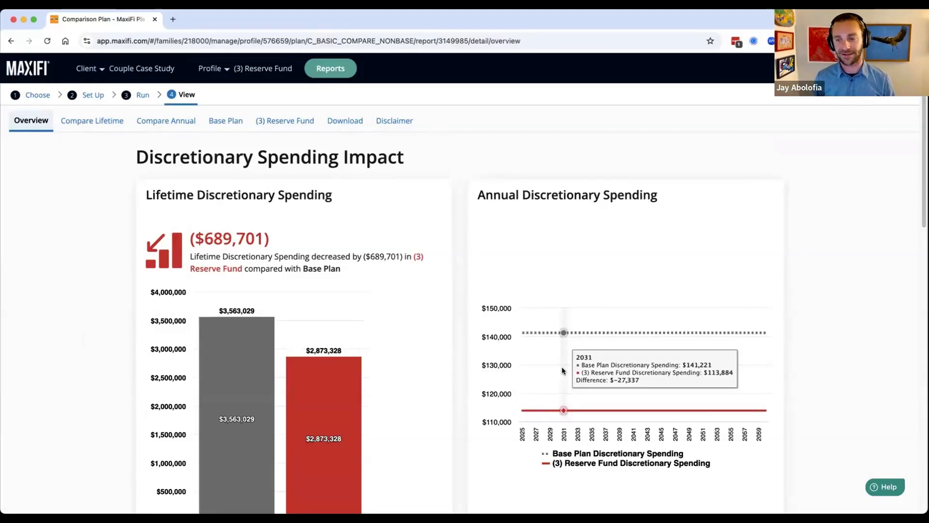
pyautogui.scroll(-10, 562, 370)
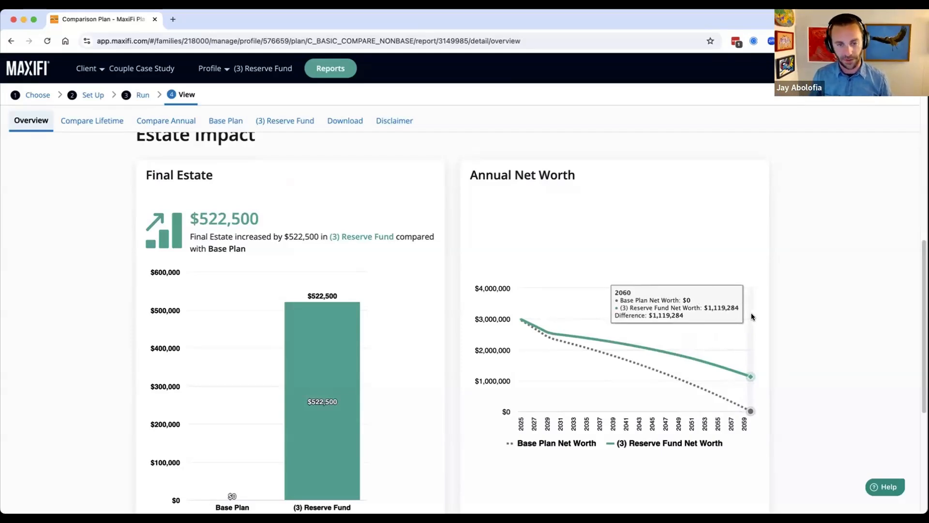
pyautogui.click(286, 121)
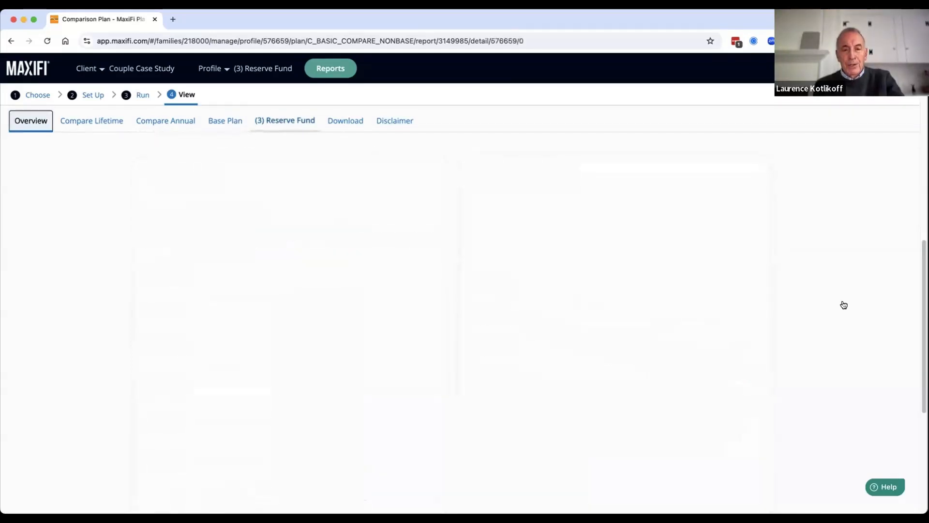
pyautogui.click(820, 301)
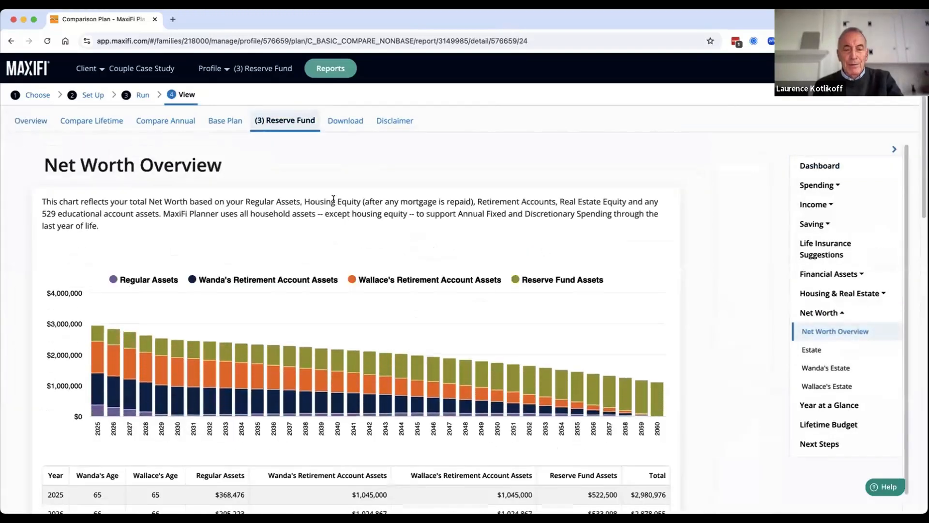
# Step: Return to the comparison overview and examine the Final Estate increase and the Annual Net Worth chart
pyautogui.click(46, 127)
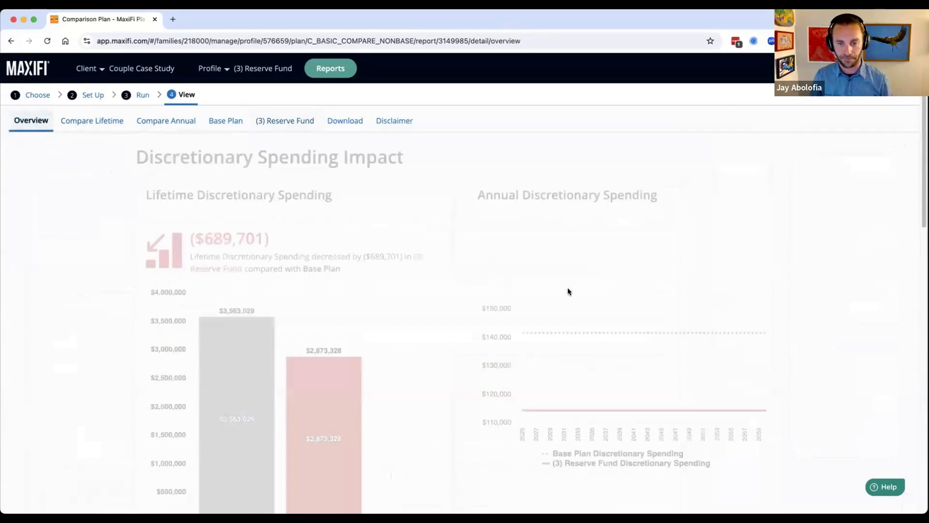
pyautogui.scroll(-7, 330, 248)
pyautogui.scroll(-4, 331, 248)
pyautogui.moveTo(273, 170); pyautogui.dragTo(180, 163)
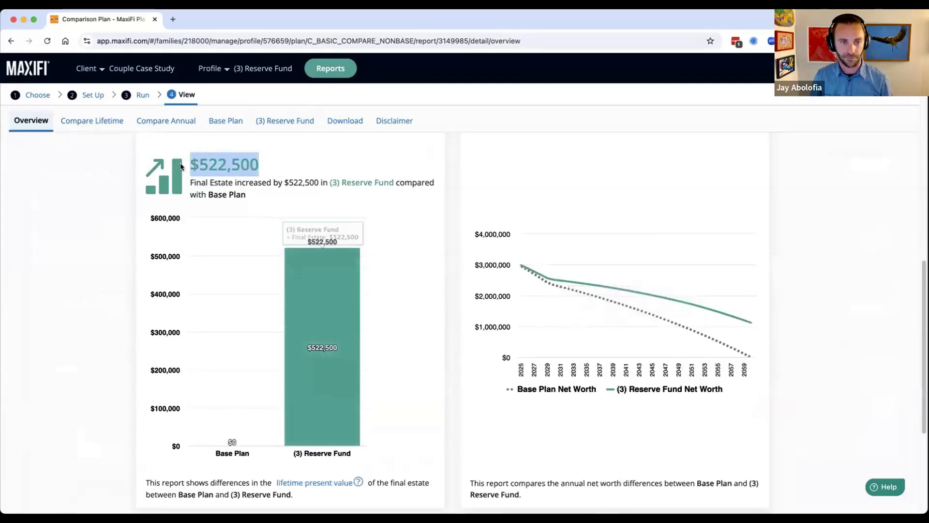
pyautogui.scroll(1, 463, 246)
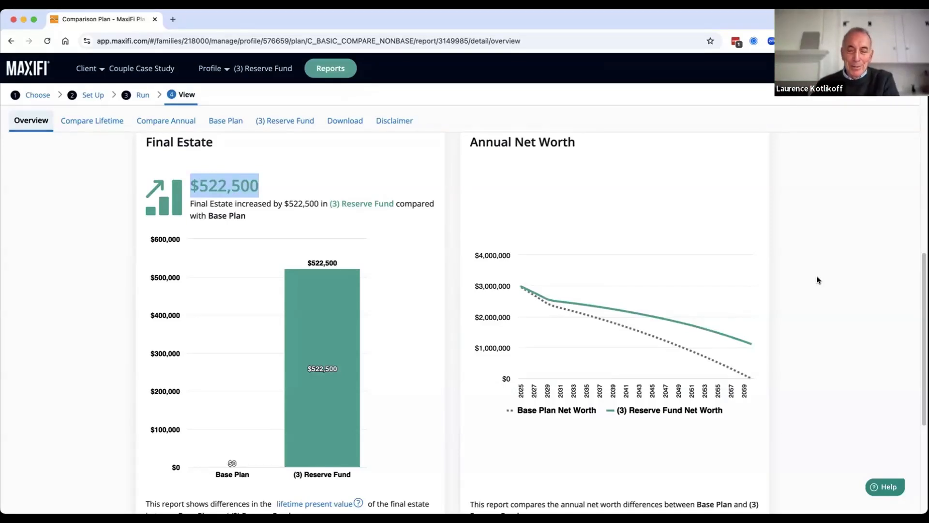
pyautogui.click(817, 280)
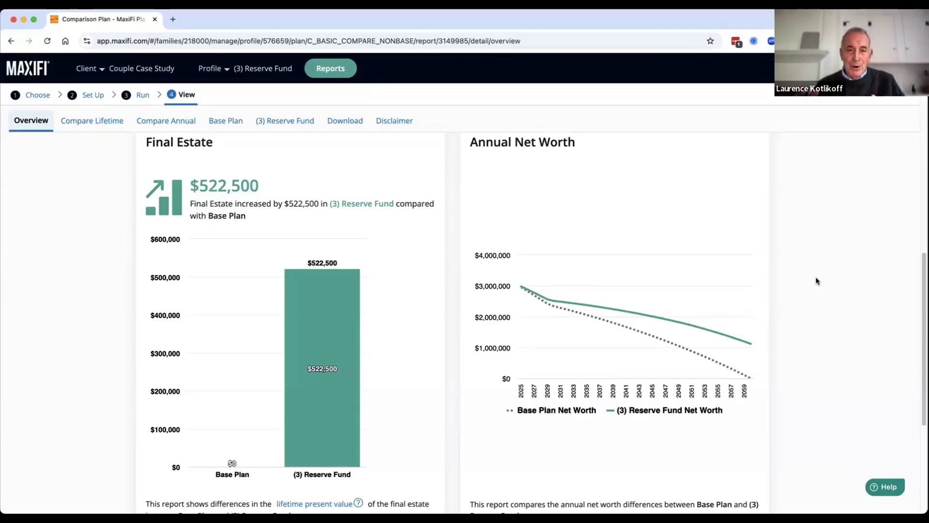
pyautogui.moveTo(751, 360)
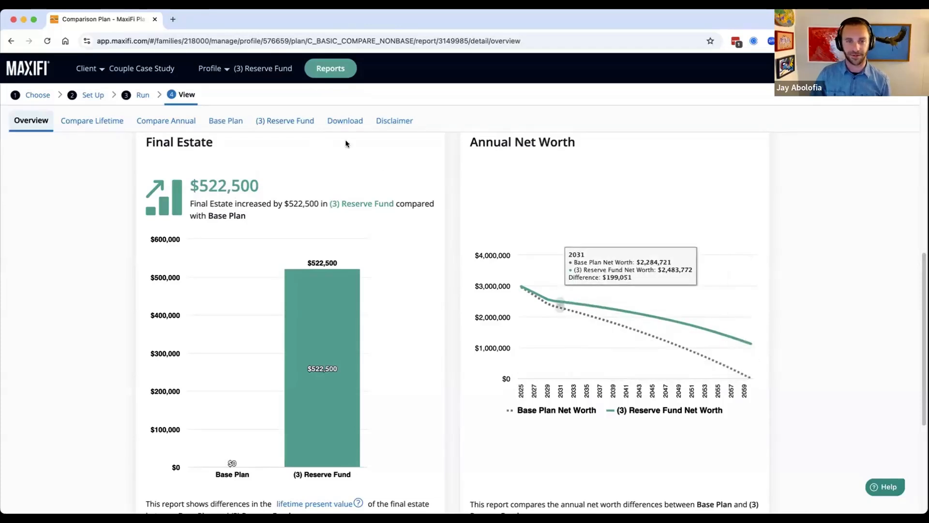
# Step: Examine the (3) Reserve Fund plan's Net Worth Overview, hiding and restoring the Reserve Fund Assets series in the chart
pyautogui.click(285, 121)
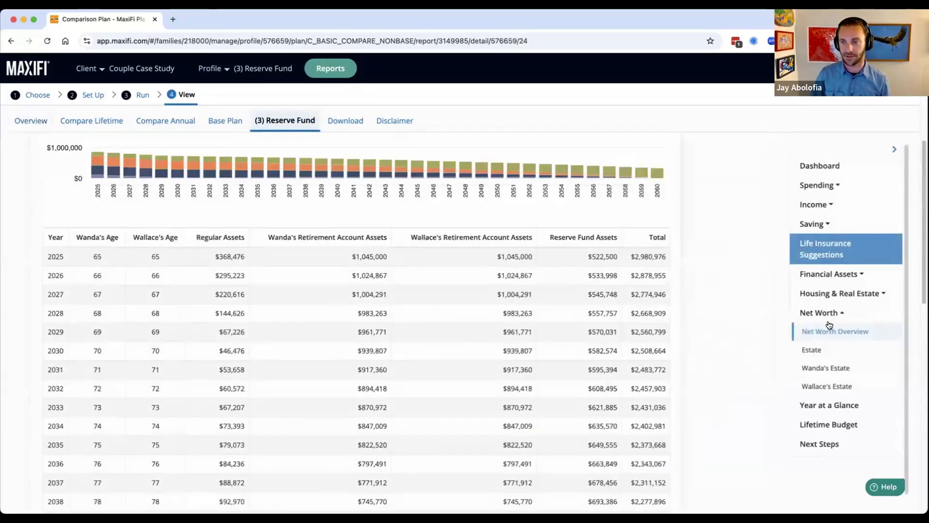
pyautogui.click(829, 324)
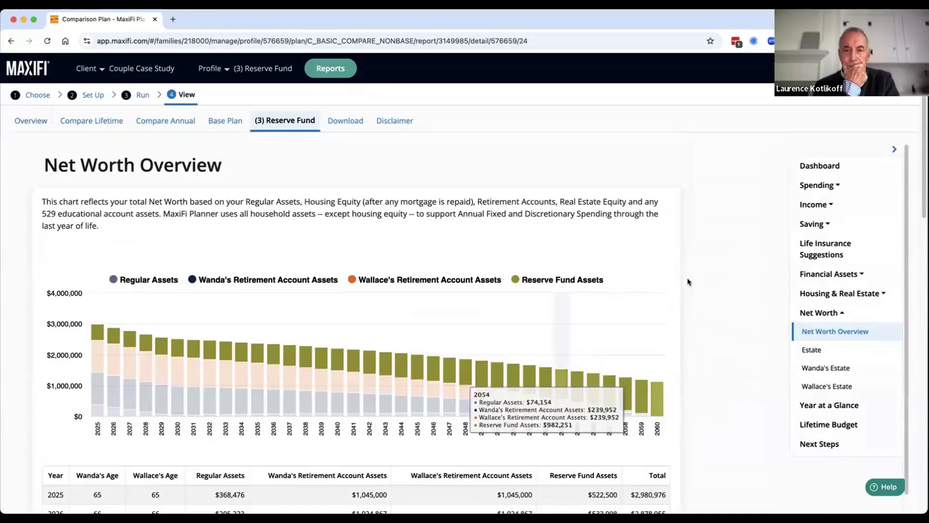
pyautogui.scroll(-1, 719, 266)
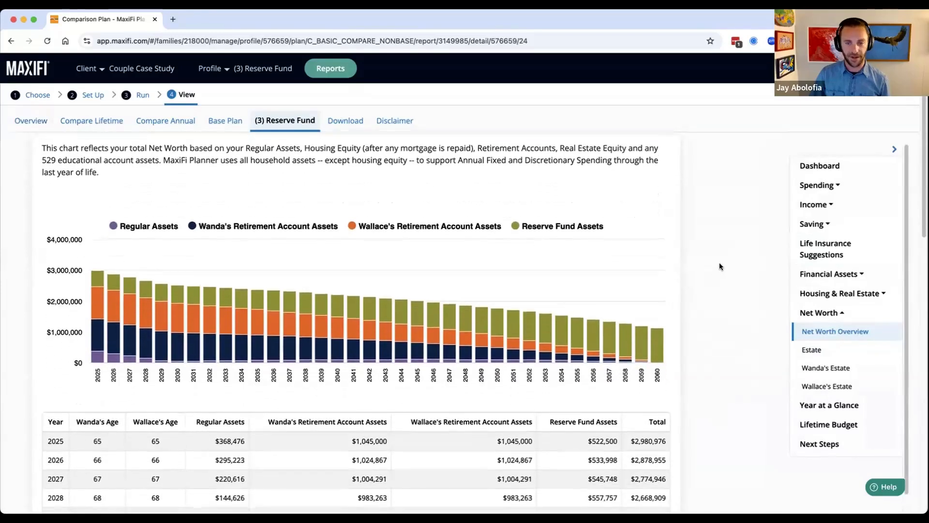
pyautogui.click(577, 209)
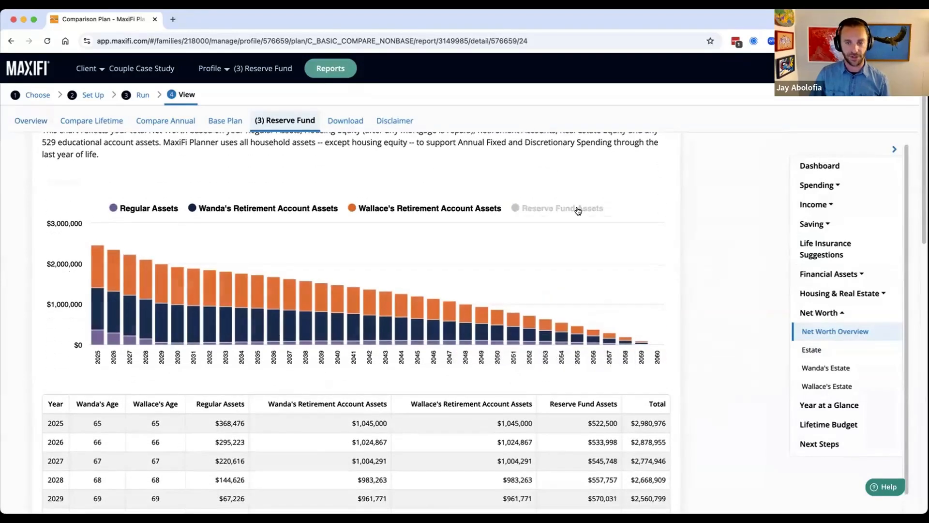
pyautogui.click(578, 209)
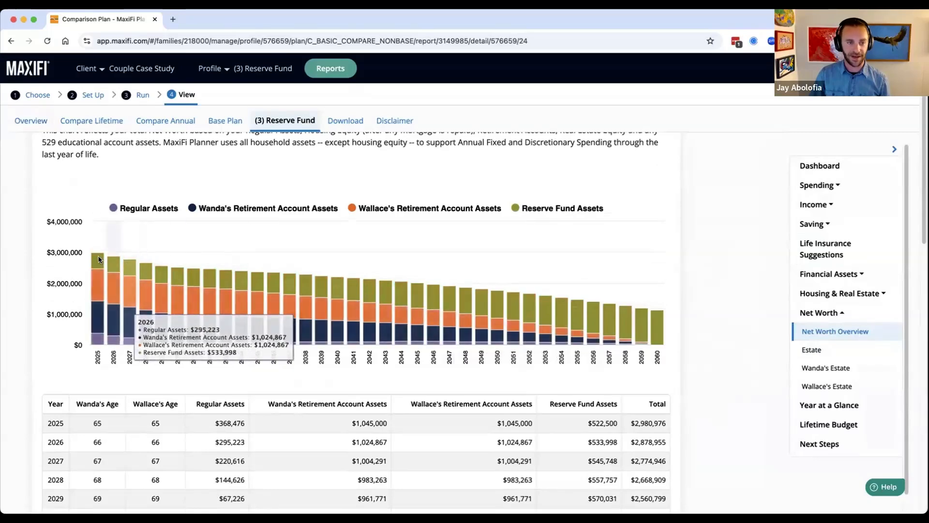
pyautogui.moveTo(661, 338)
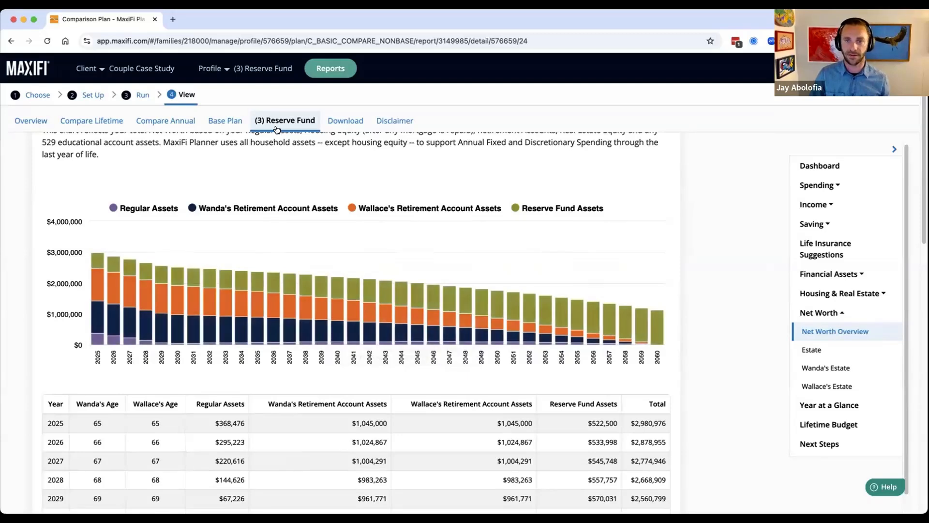
# Step: Switch to the (4) Spending Cap profile and locate the Spending Cap section in its Estate Planning assumptions
pyautogui.click(218, 71)
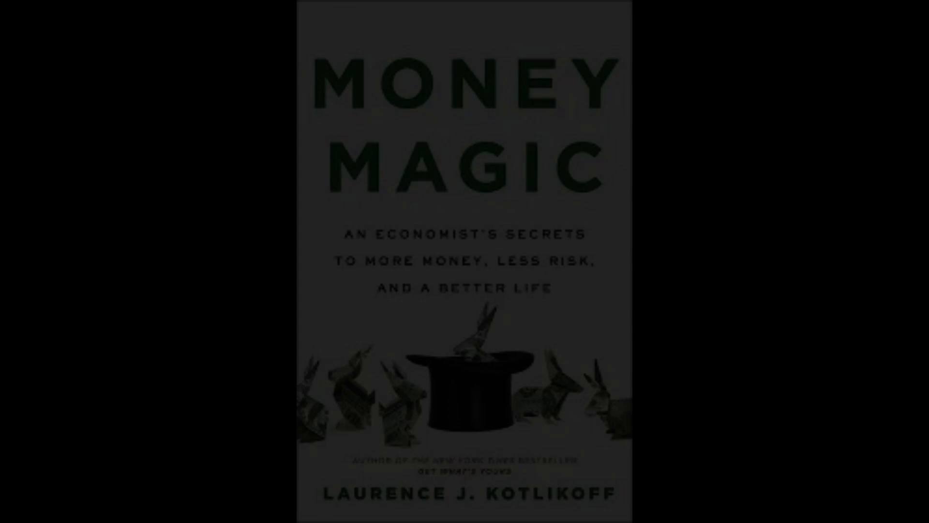
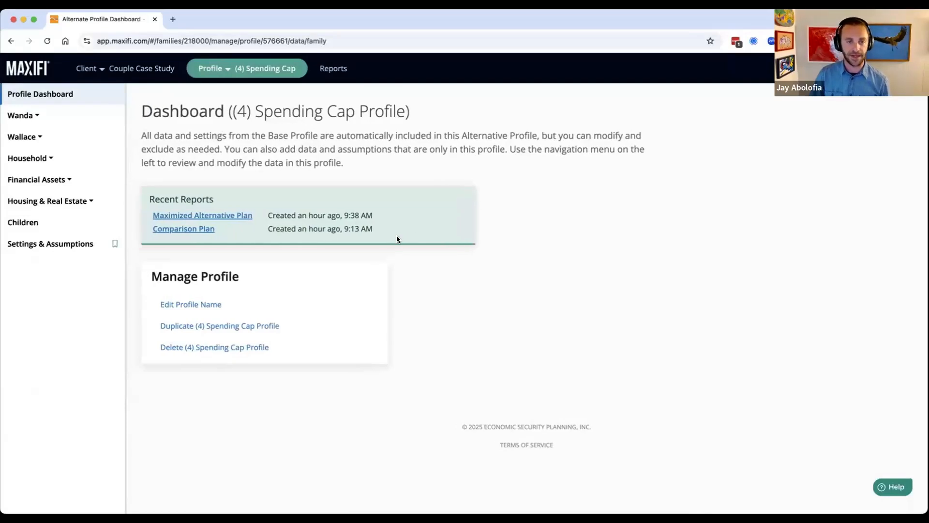
pyautogui.click(68, 252)
pyautogui.click(33, 248)
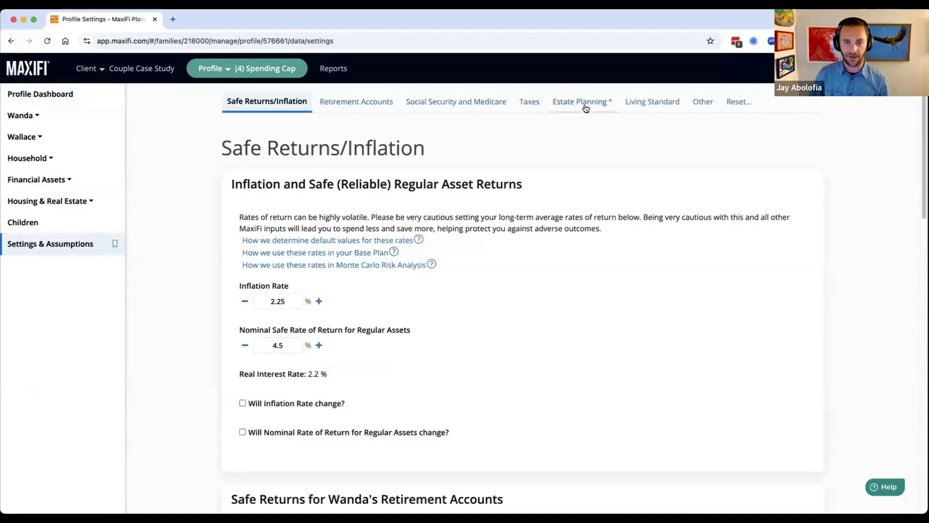
pyautogui.click(586, 108)
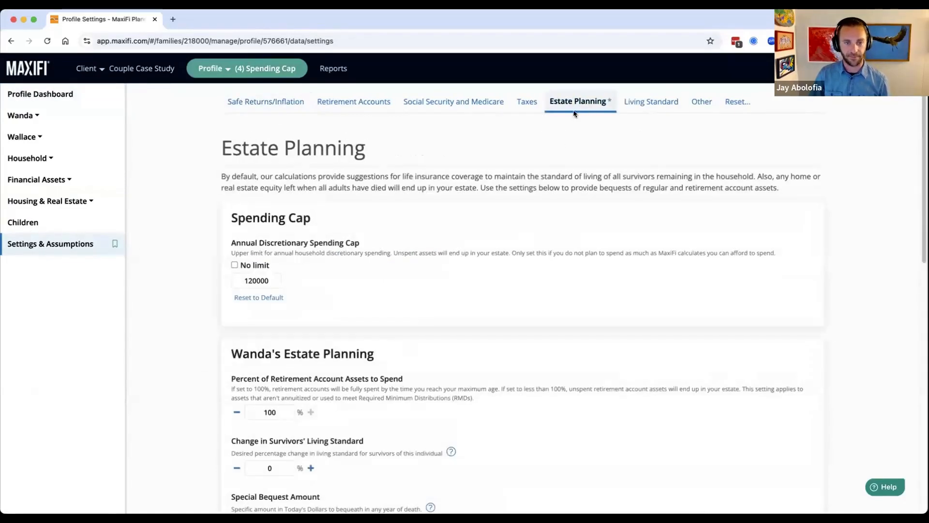
pyautogui.moveTo(319, 214); pyautogui.dragTo(231, 213)
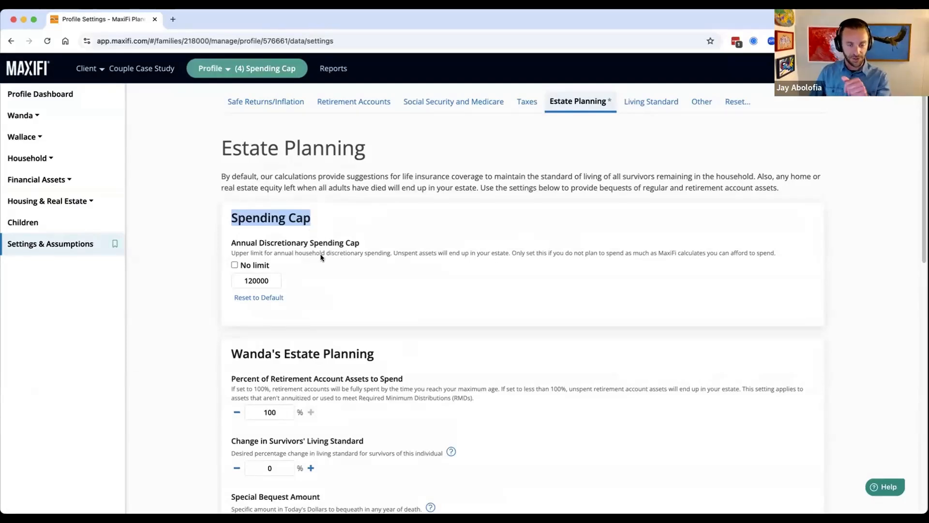
# Step: Turn No limit on and off again for the Annual Discretionary Spending Cap, keeping the cap at 120000
pyautogui.click(234, 266)
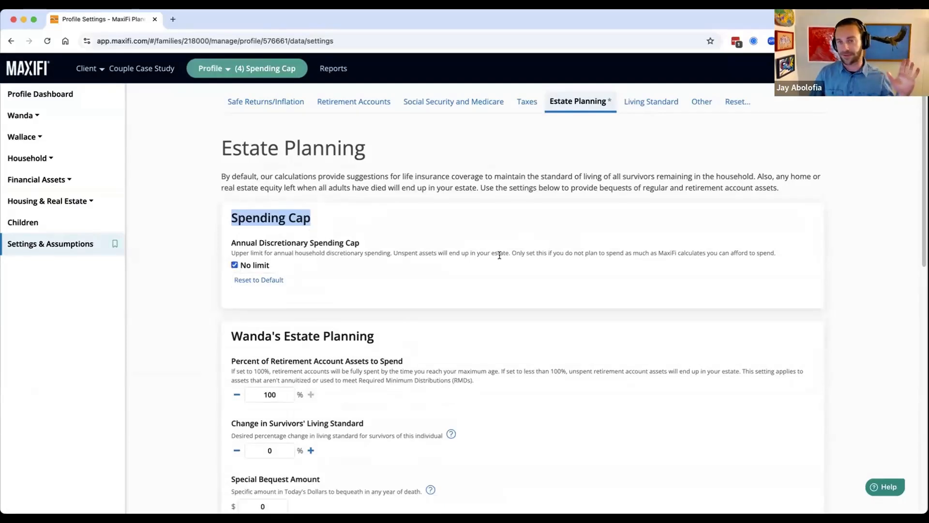
pyautogui.click(237, 265)
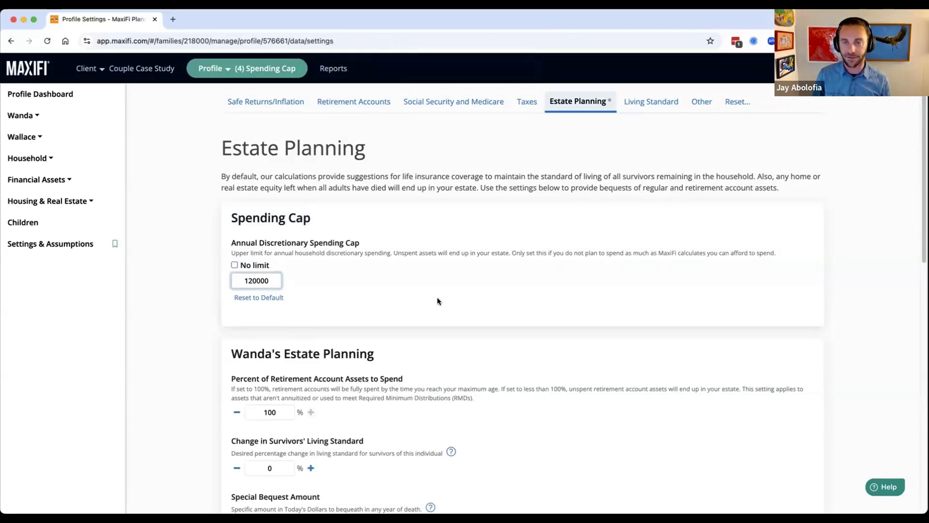
pyautogui.click(354, 289)
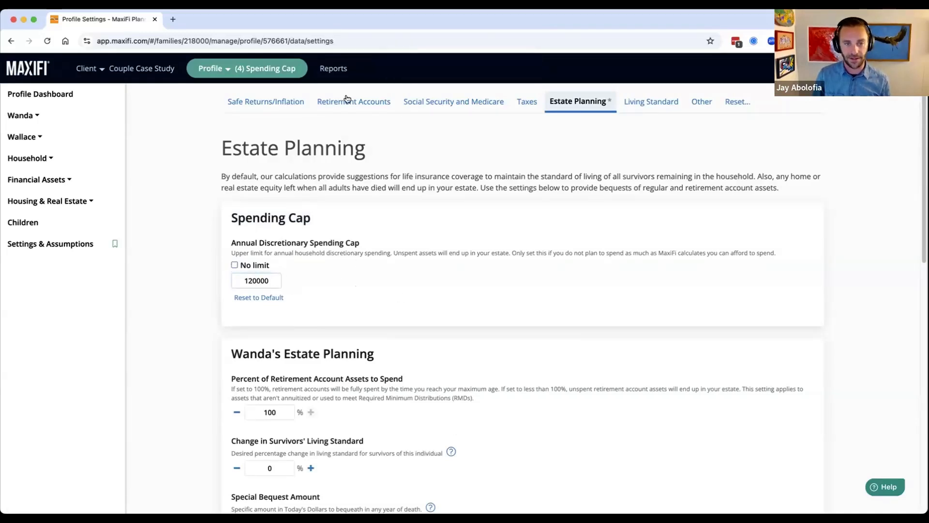
# Step: Run a Comparison Plan report of (4) Spending Cap against the Base Profile
pyautogui.click(339, 70)
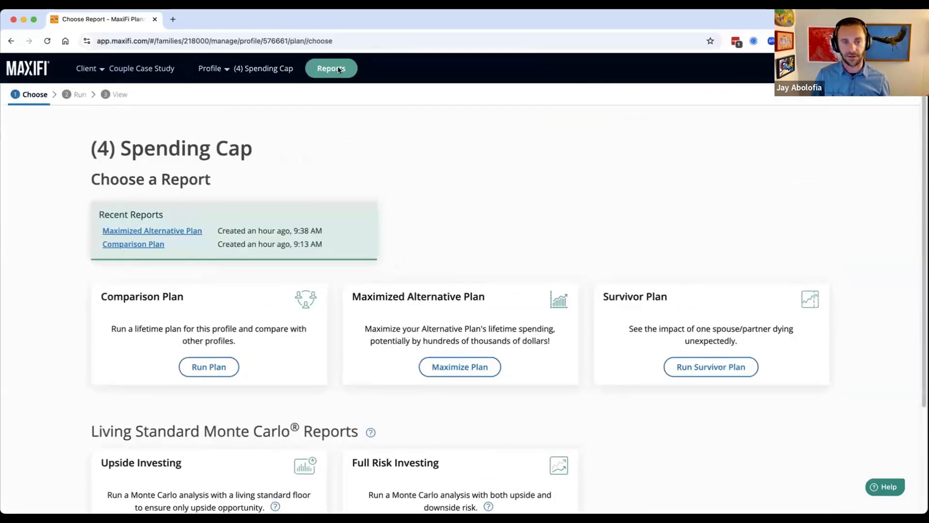
pyautogui.click(208, 371)
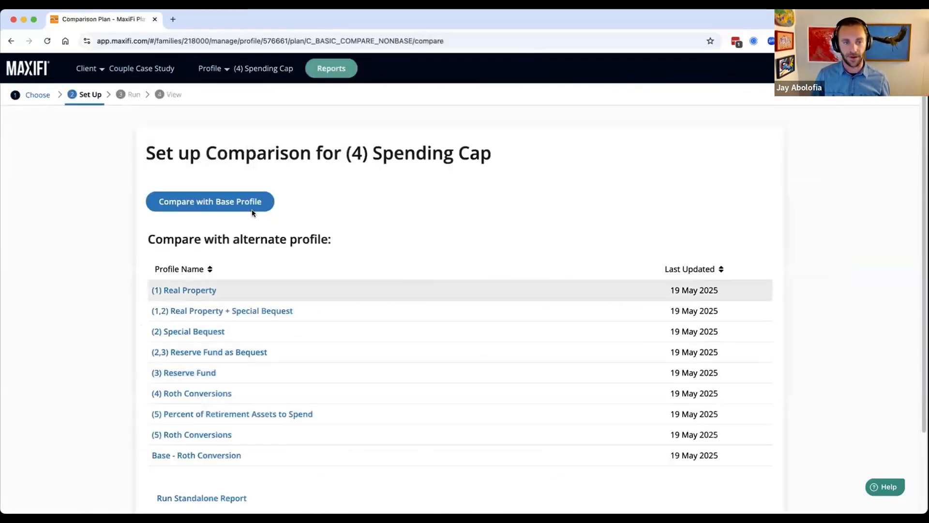
pyautogui.click(213, 203)
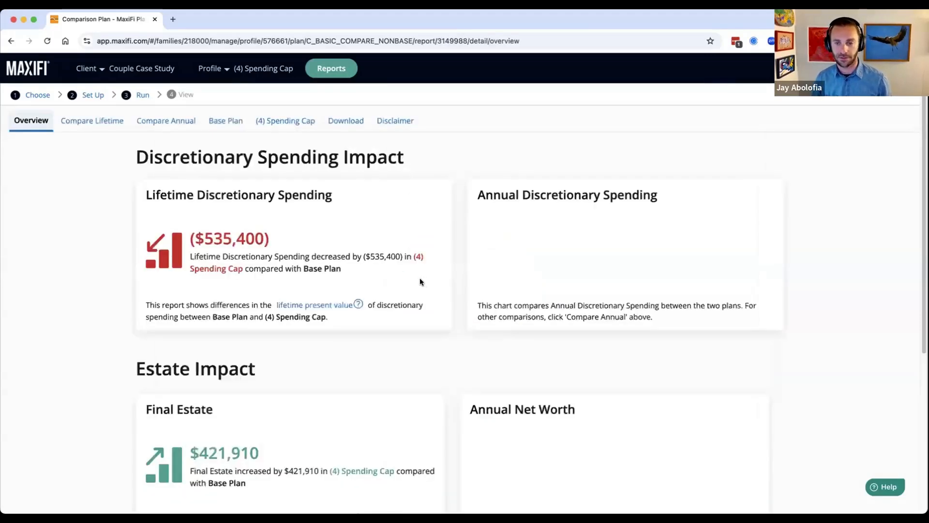
# Step: Examine the Spending Cap comparison's lifetime and annual discretionary spending, Final Estate and Annual Net Worth charts
pyautogui.scroll(-1, 422, 282)
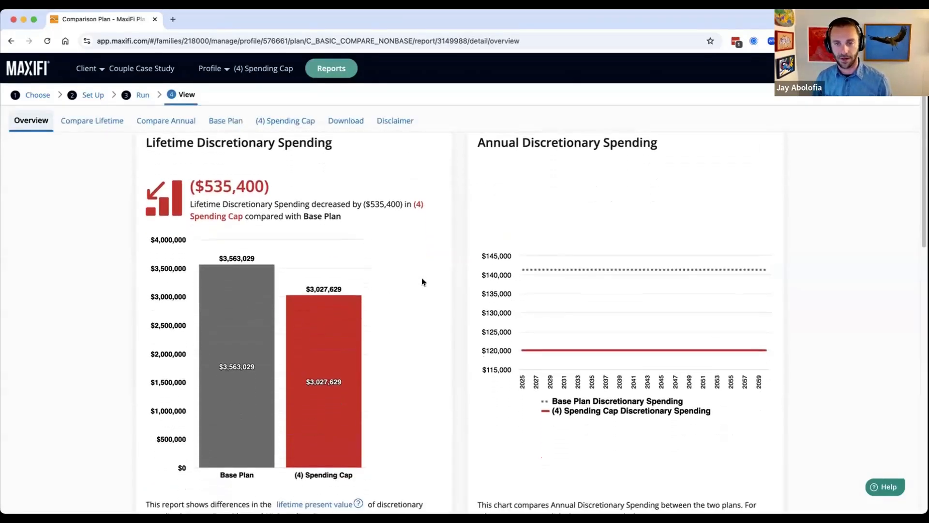
pyautogui.moveTo(559, 304)
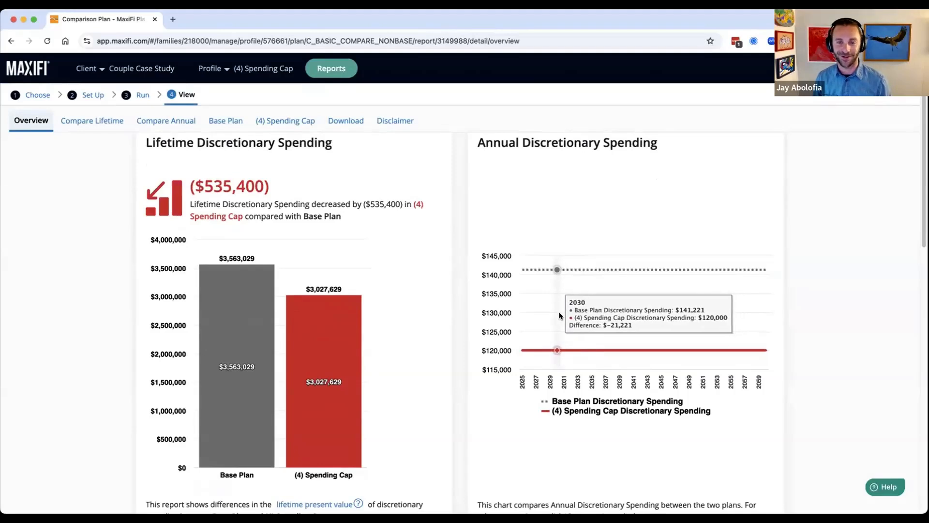
pyautogui.scroll(-10, 559, 315)
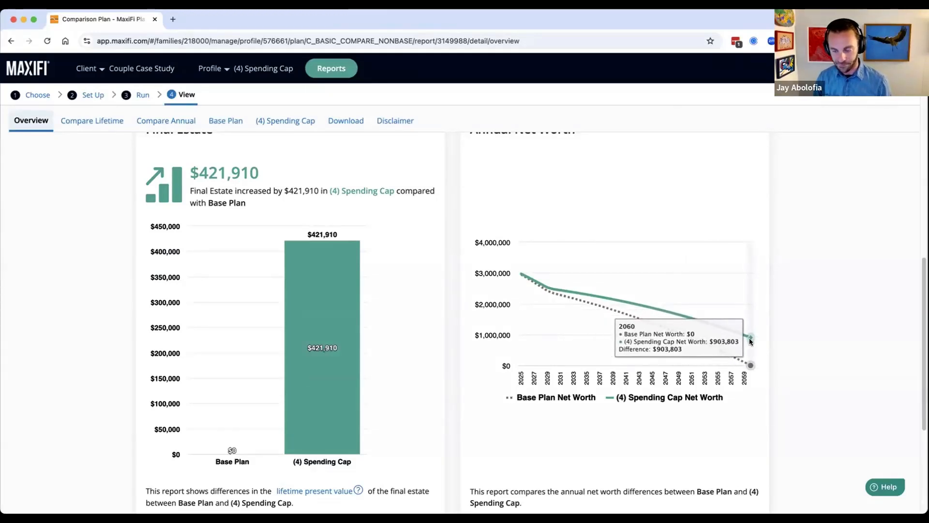
pyautogui.scroll(-1, 750, 339)
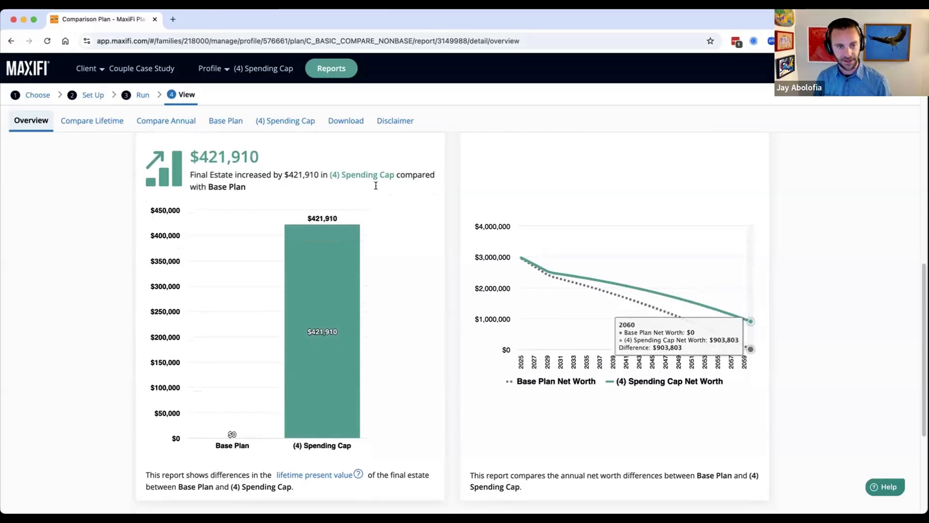
# Step: Open the (4) Spending Cap plan's Net Worth Overview and examine how its assets develop over the years
pyautogui.click(274, 121)
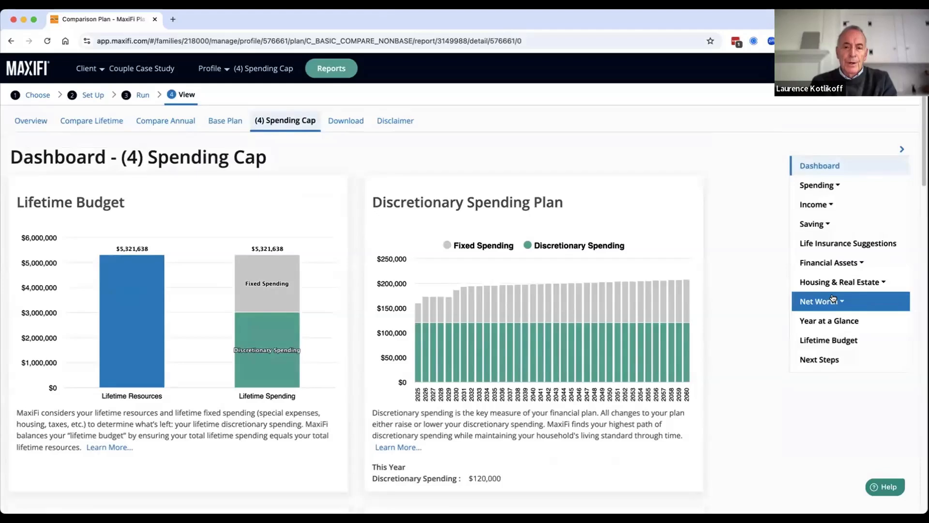
pyautogui.click(832, 297)
pyautogui.scroll(-2, 736, 357)
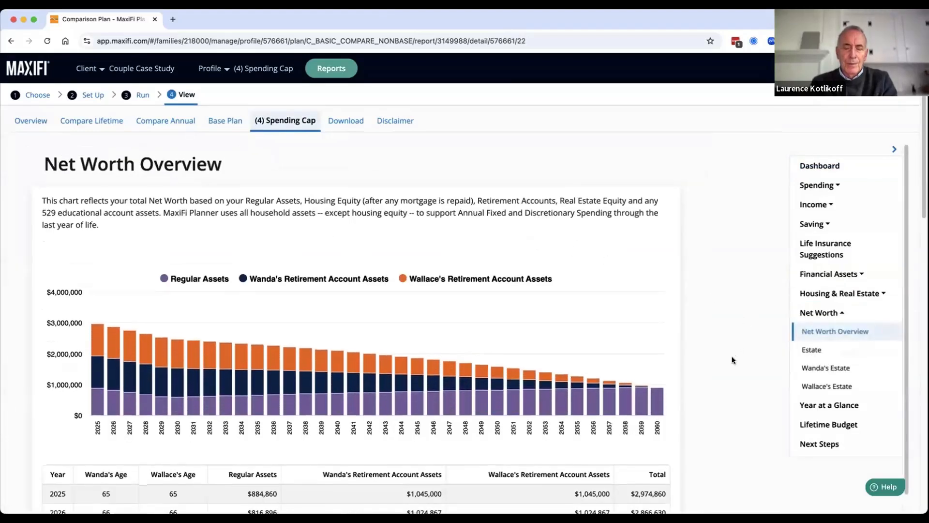
# Step: Check the final-year assets in the (4) Spending Cap plan's Net Worth Overview, and return to the comparison Overview
pyautogui.scroll(-1, 733, 360)
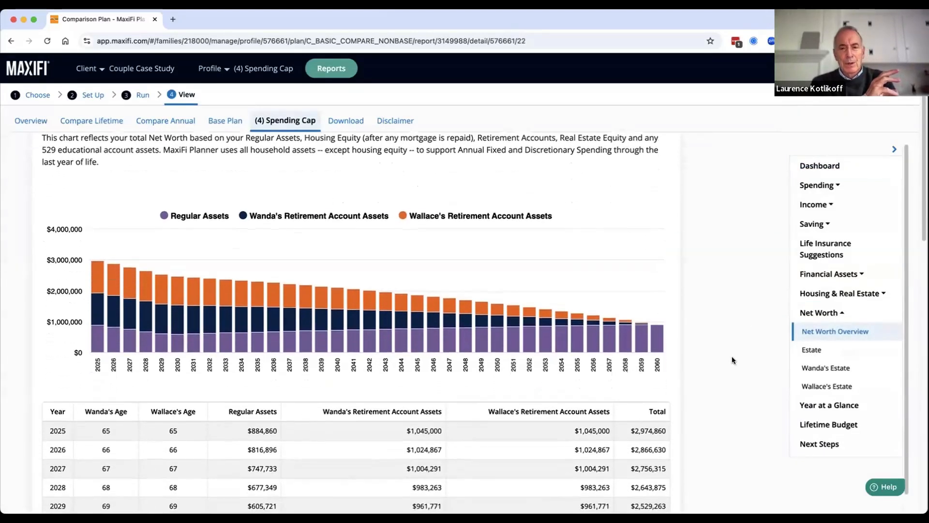
pyautogui.moveTo(661, 343)
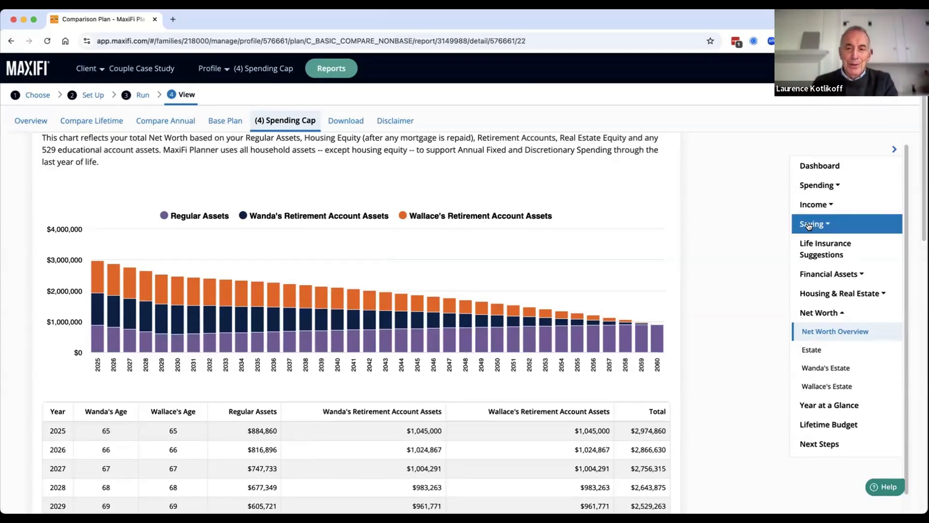
pyautogui.click(28, 120)
pyautogui.moveTo(615, 324)
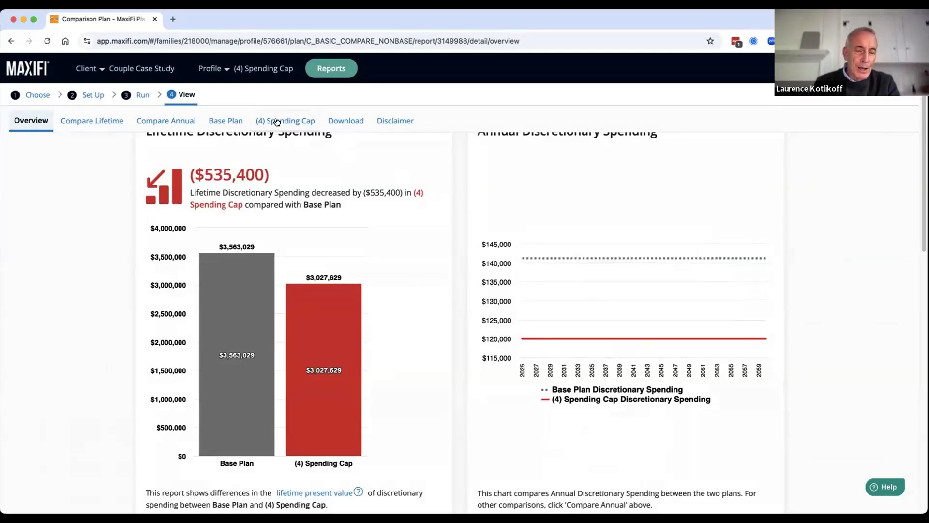
# Step: Compare annual Regular Assets between the Base Plan and (4) Spending Cap in chart view
pyautogui.click(179, 125)
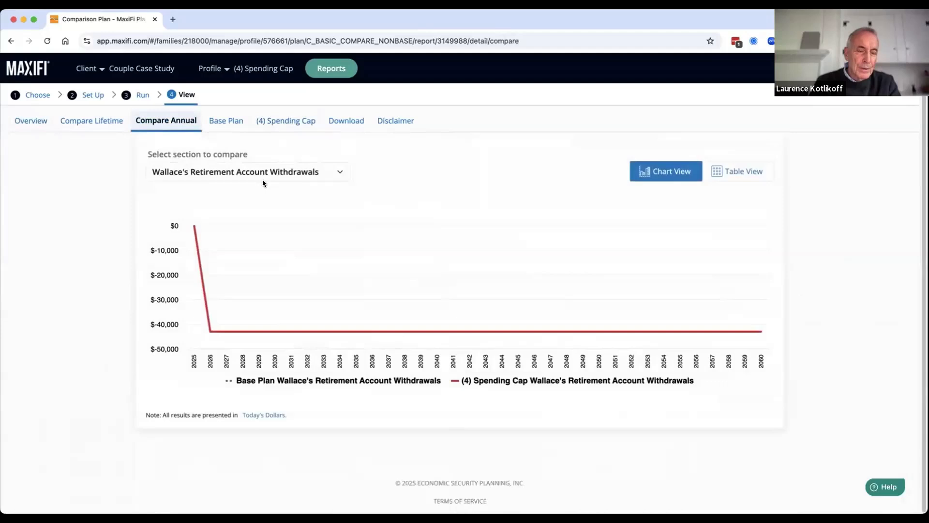
pyautogui.click(272, 174)
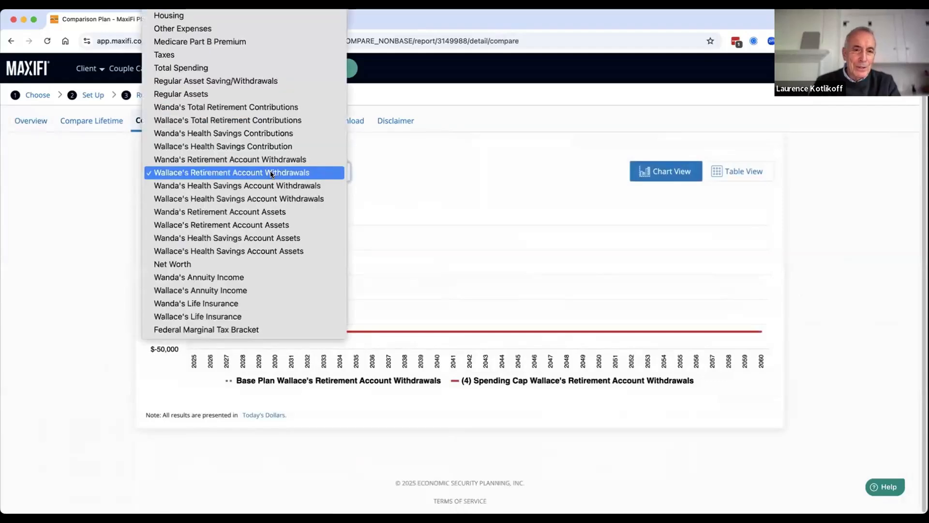
pyautogui.click(240, 93)
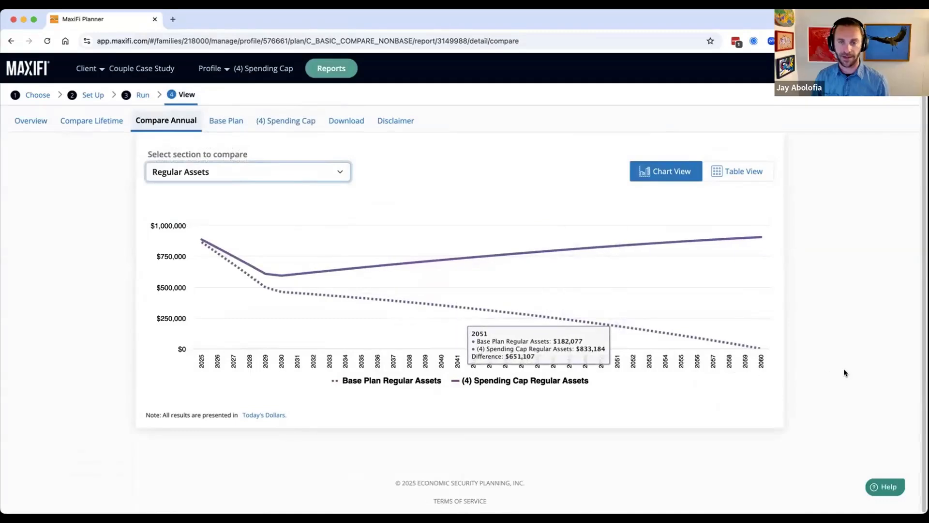
pyautogui.click(233, 165)
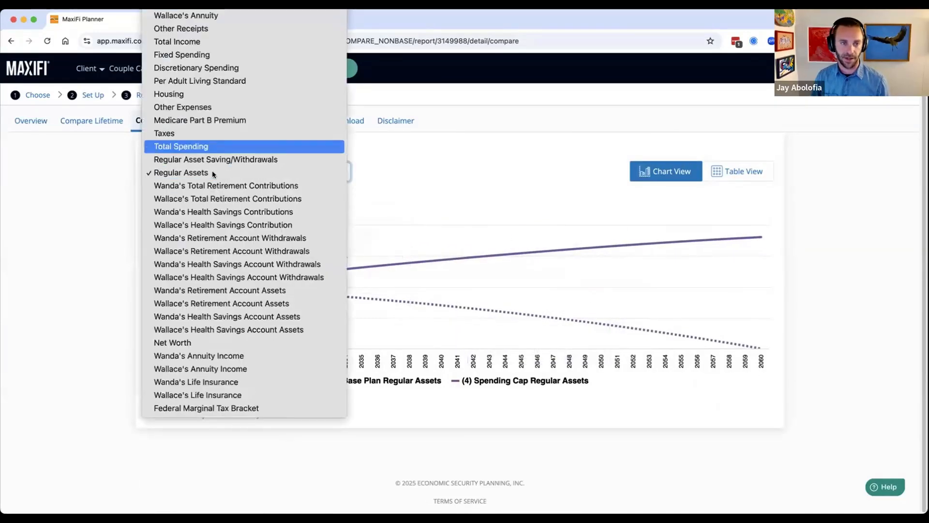
pyautogui.click(182, 173)
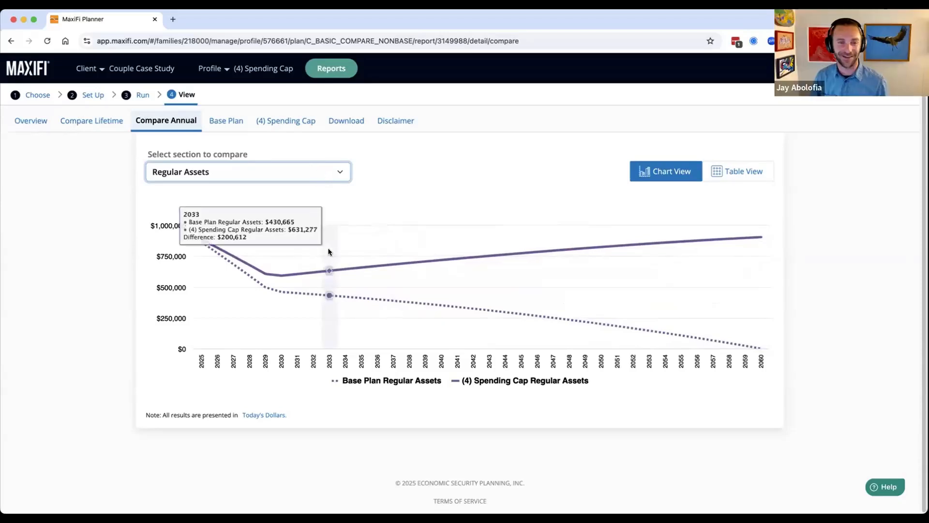
# Step: Inspect the 2060 Regular Assets in the (4) Spending Cap plan's Net Worth Overview chart
pyautogui.click(295, 127)
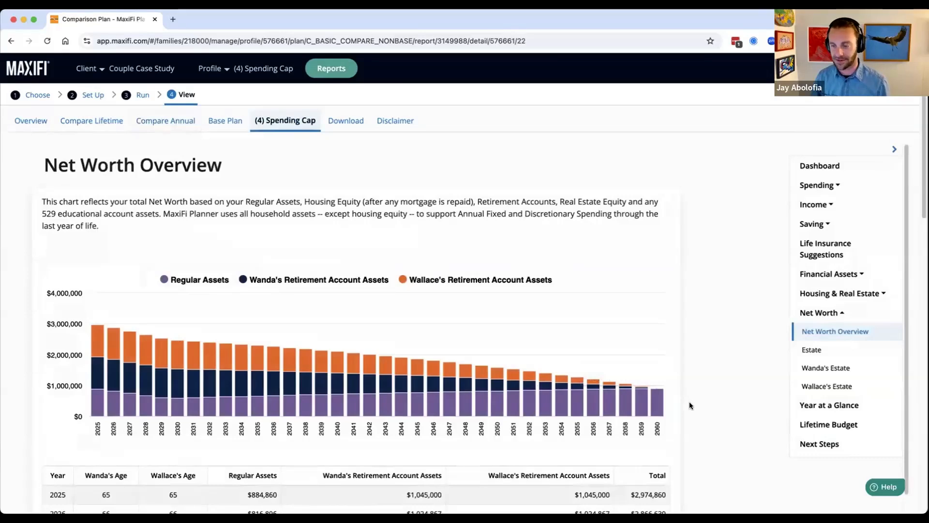
pyautogui.scroll(-3, 690, 405)
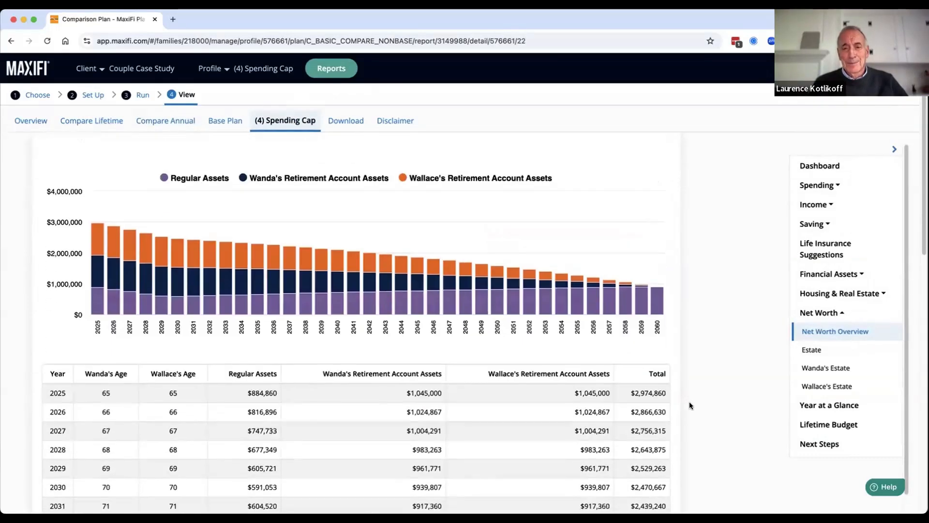
pyautogui.scroll(-1, 689, 401)
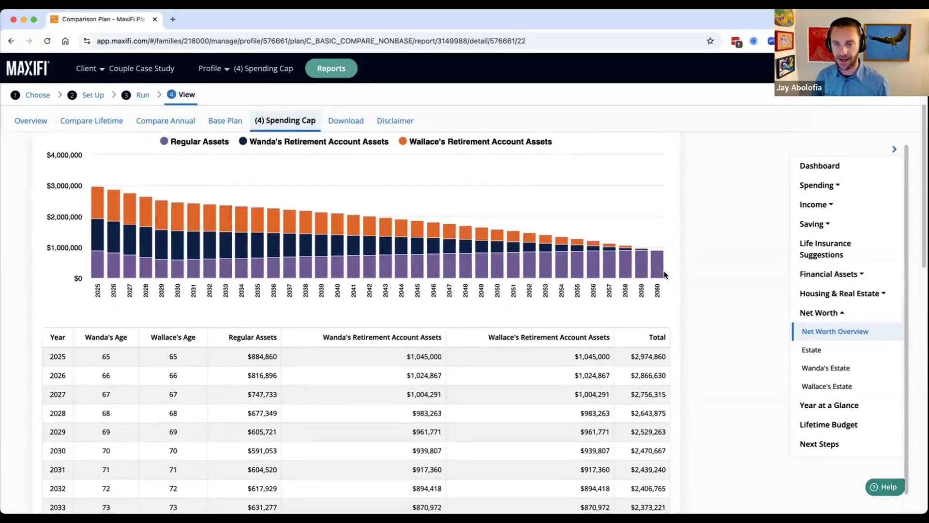
pyautogui.moveTo(659, 275)
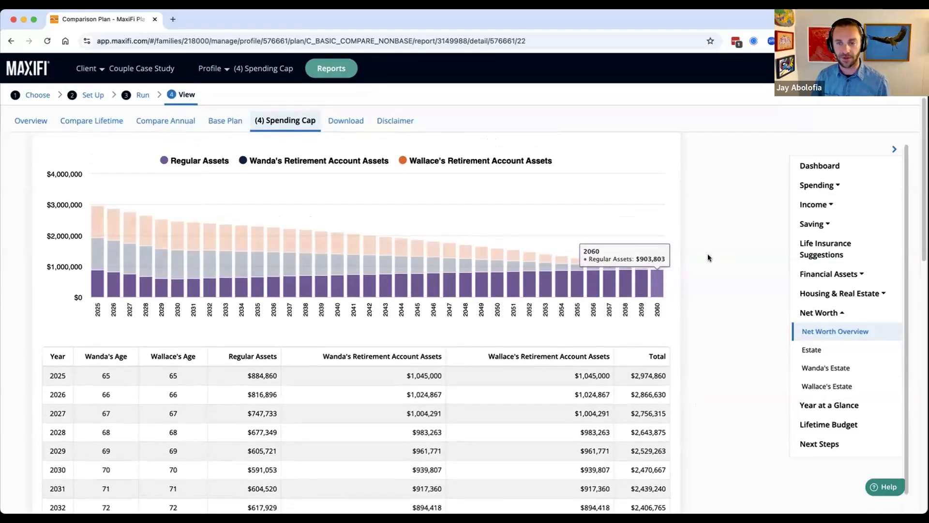
# Step: Examine the chart and yearly table of the (4) Spending Cap plan's Regular Asset Saving Plan
pyautogui.click(801, 223)
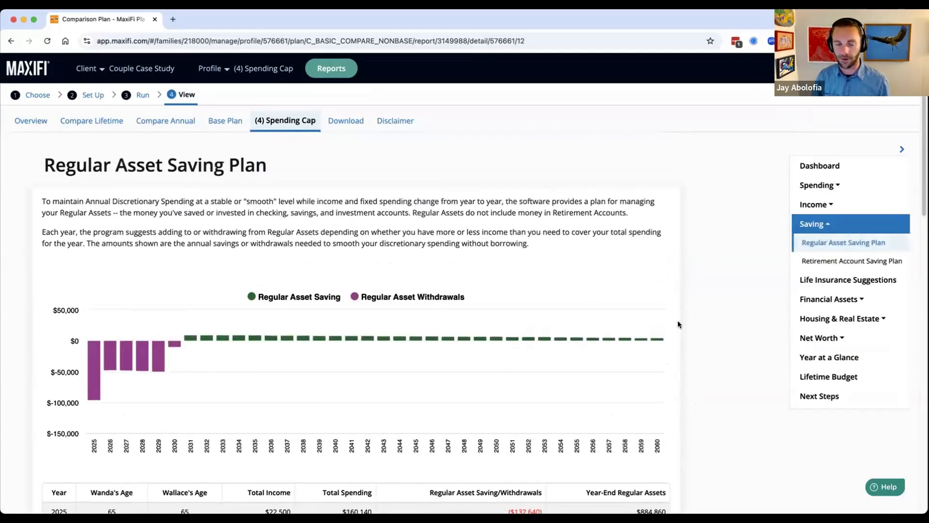
pyautogui.scroll(-2, 779, 345)
pyautogui.scroll(-3, 780, 345)
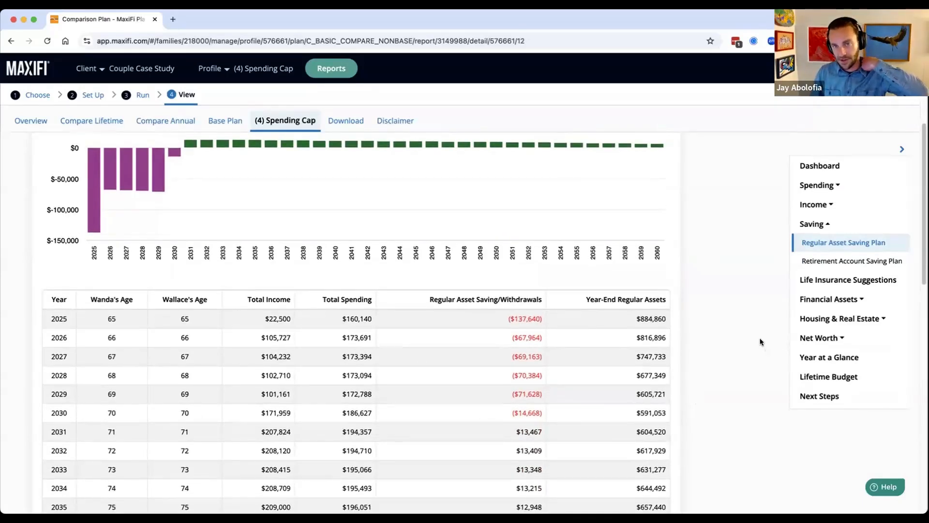
# Step: Open the (4) Spending Cap plan's Spending Overview and highlight the 2025 Discretionary Spending amount
pyautogui.click(817, 185)
pyautogui.scroll(-10, 592, 318)
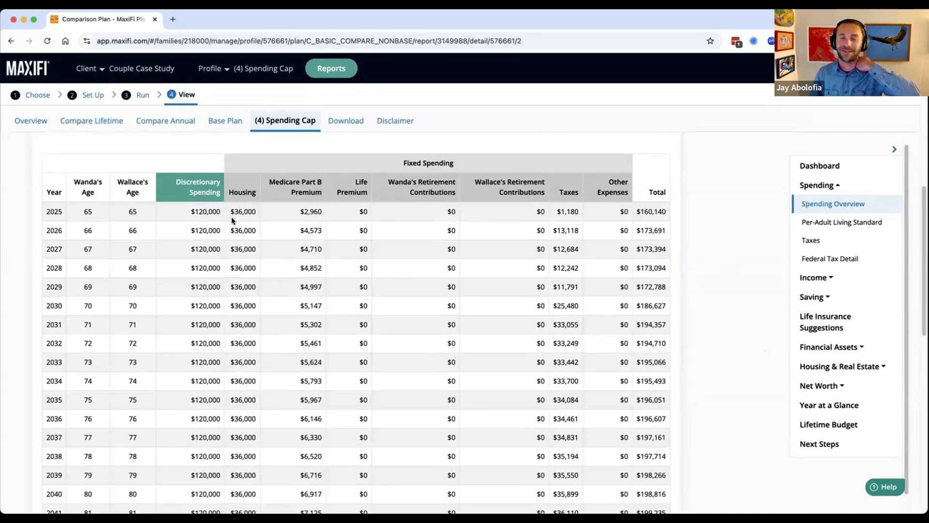
pyautogui.moveTo(220, 213); pyautogui.dragTo(187, 214)
pyautogui.click(215, 211)
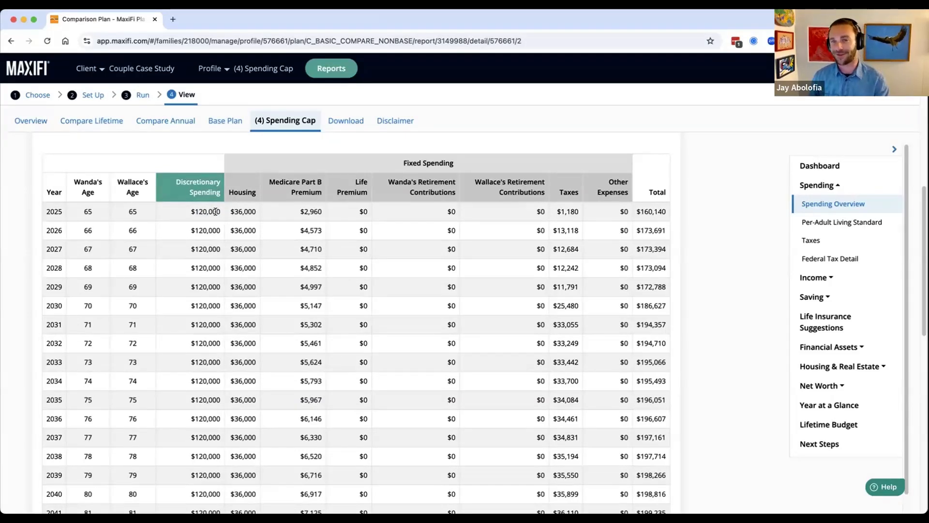
pyautogui.moveTo(219, 211); pyautogui.dragTo(188, 211)
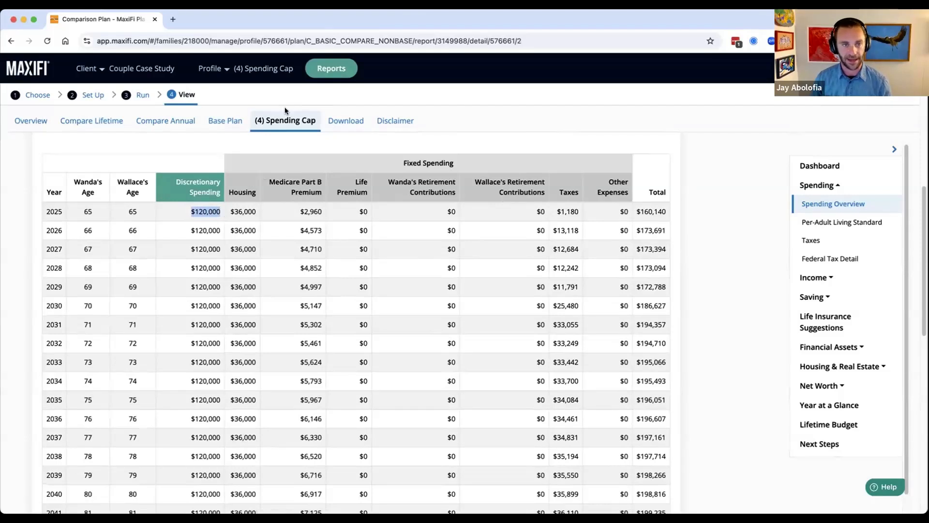
# Step: Switch to the (5) Percent of Retirement Assets to Spend profile and open its Estate Planning settings
pyautogui.click(227, 72)
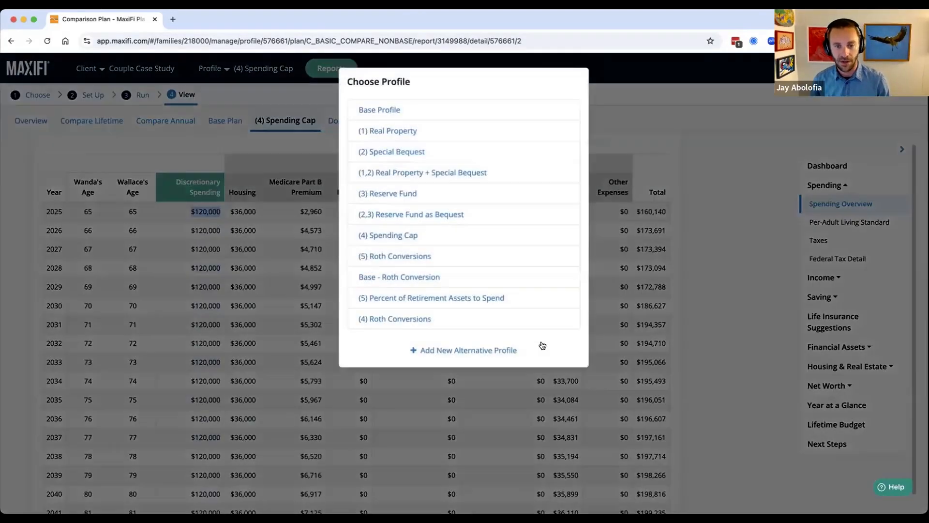
pyautogui.click(412, 299)
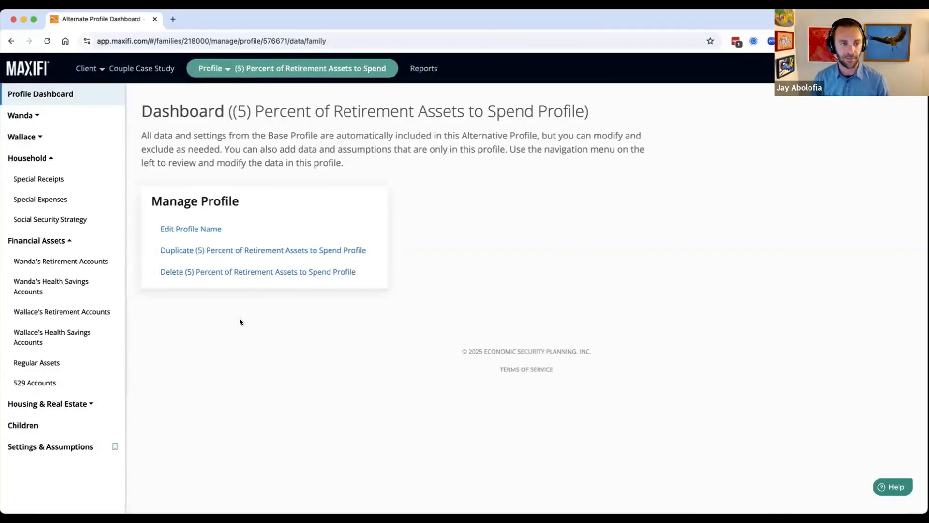
pyautogui.click(76, 451)
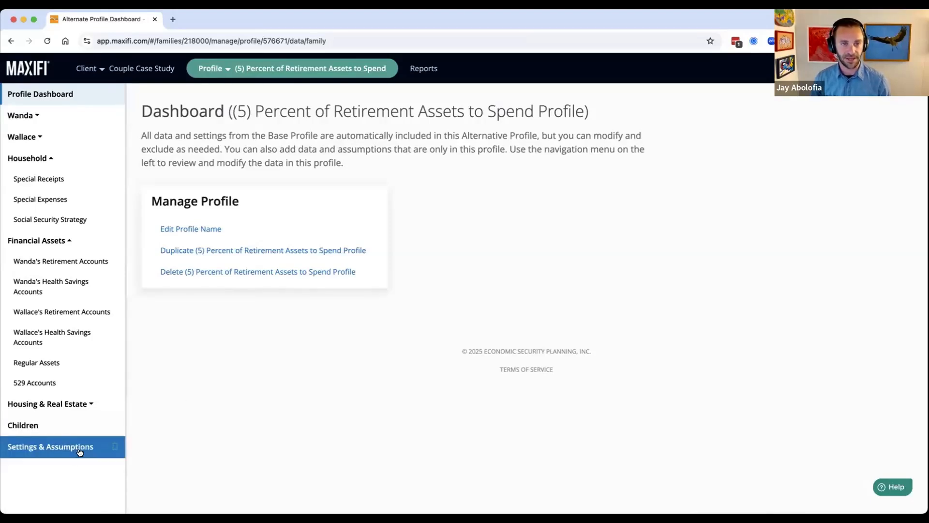
pyautogui.click(80, 452)
pyautogui.click(574, 104)
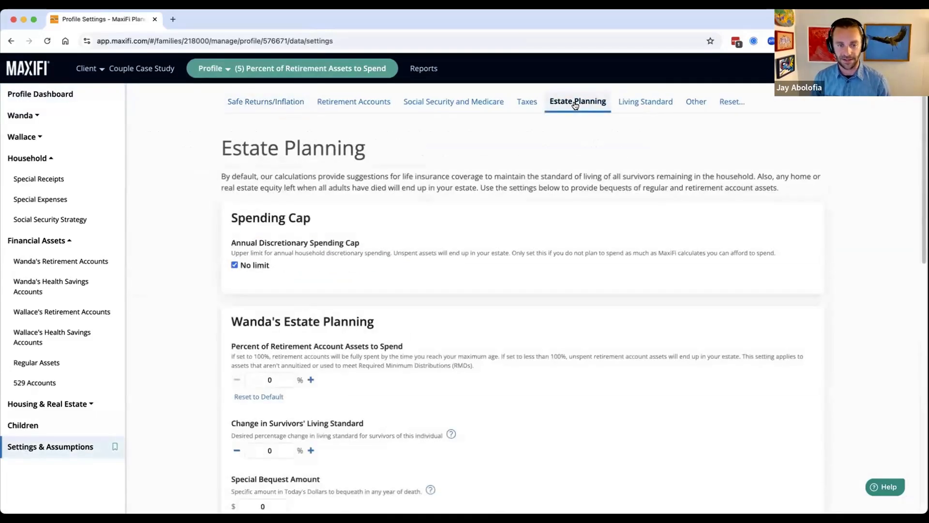
# Step: Review both spouses' Estate Planning settings, focusing on Percent of Retirement Account Assets to Spend
pyautogui.scroll(-2, 563, 207)
pyautogui.scroll(-4, 563, 207)
pyautogui.scroll(2, 564, 210)
pyautogui.scroll(4, 562, 210)
pyautogui.moveTo(405, 327); pyautogui.dragTo(224, 326)
pyautogui.scroll(-1, 279, 347)
pyautogui.scroll(-2, 279, 347)
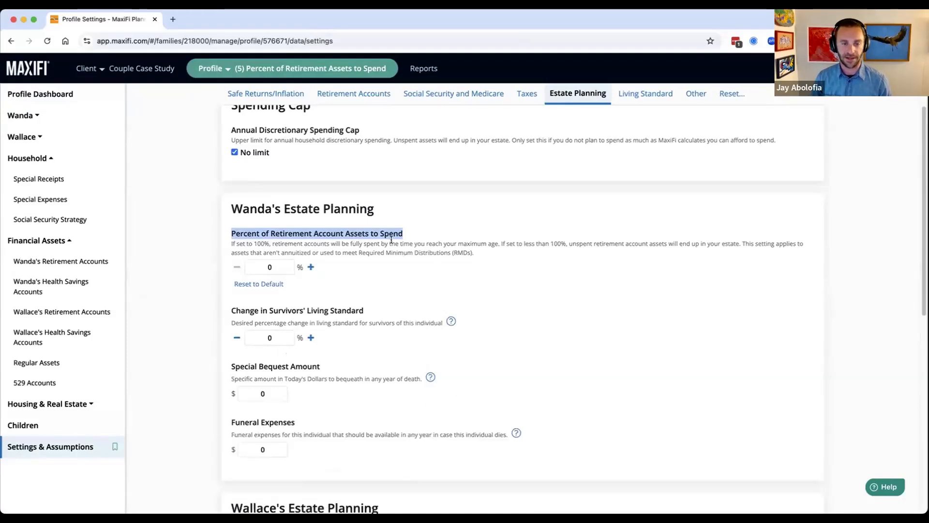
pyautogui.scroll(-3, 388, 242)
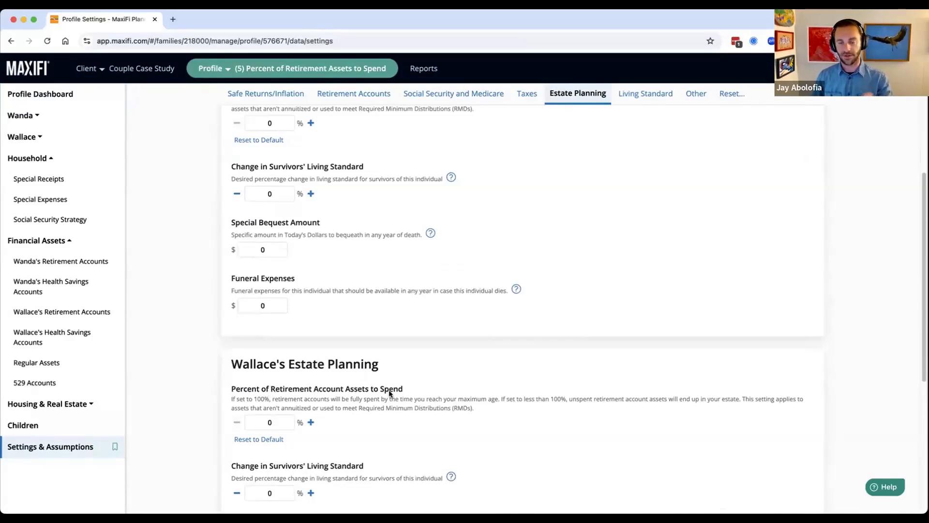
pyautogui.scroll(2, 391, 396)
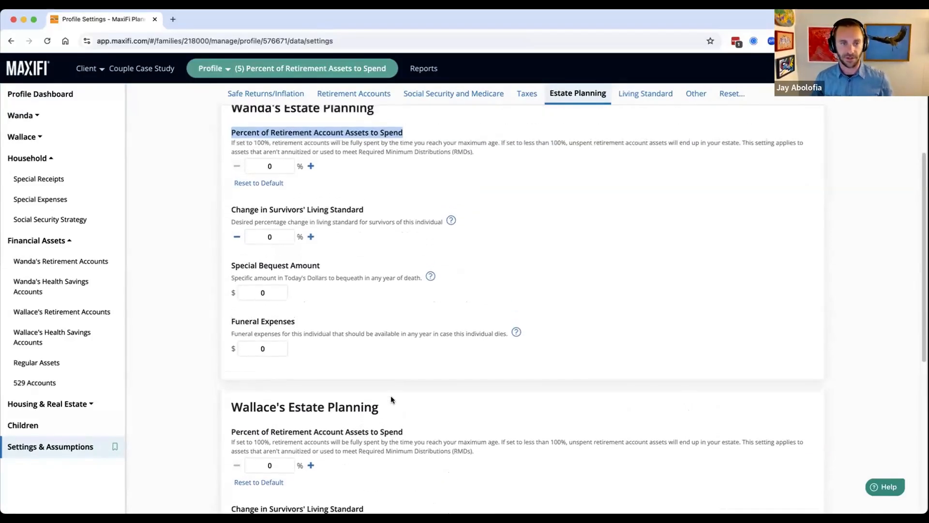
pyautogui.scroll(4, 386, 387)
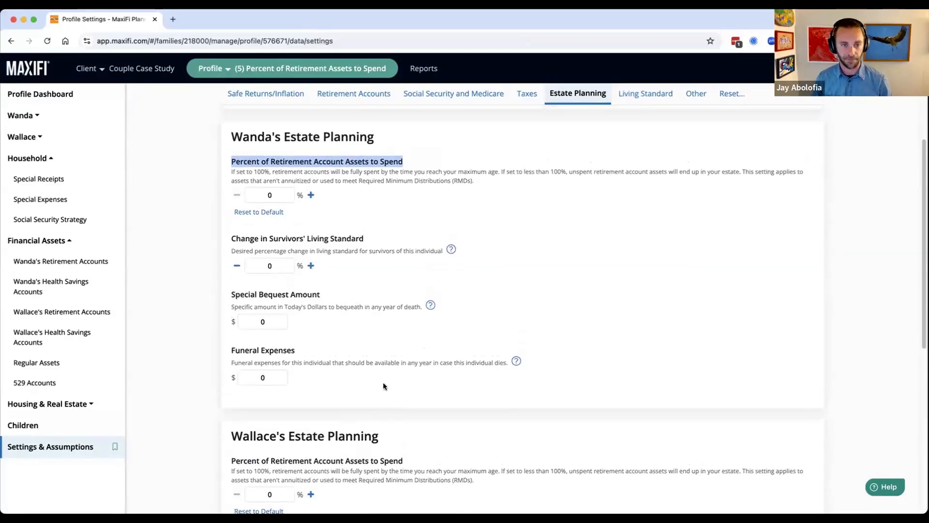
# Step: Reset the first spouse's Percent of Retirement Account Assets to Spend to its default, and set it back to 0%
pyautogui.click(270, 301)
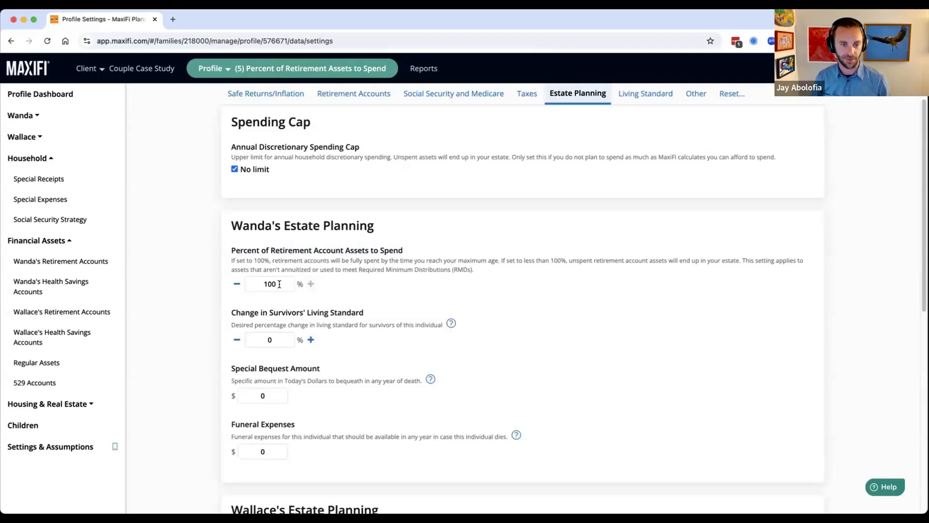
pyautogui.moveTo(279, 284); pyautogui.dragTo(247, 280)
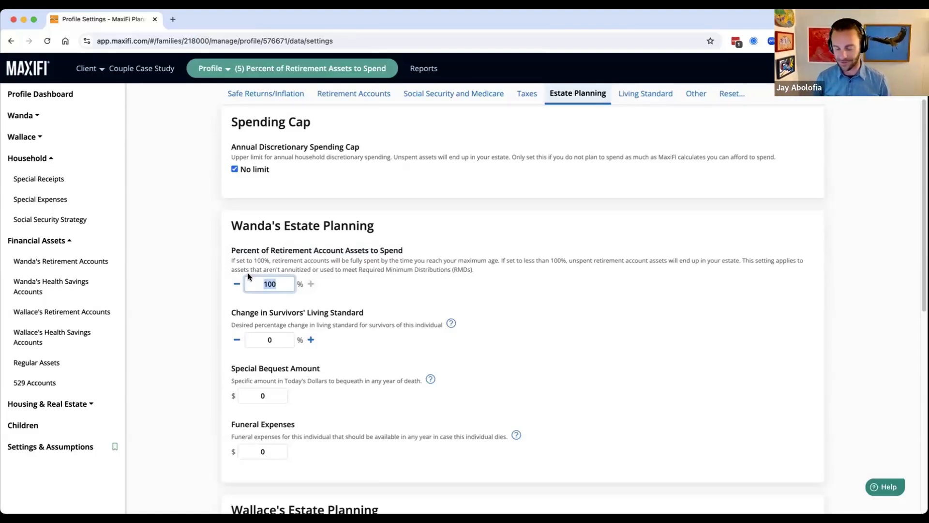
pyautogui.write('0')
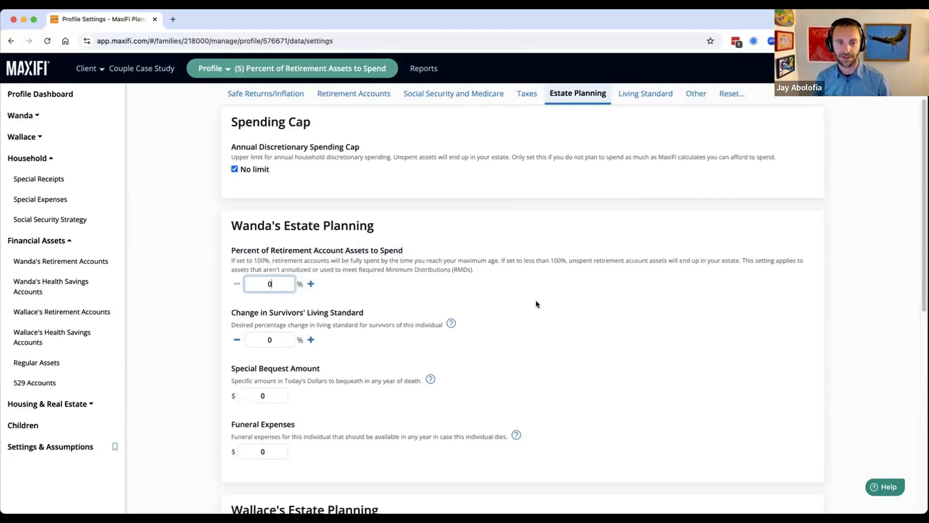
pyautogui.click(535, 305)
pyautogui.scroll(-4, 537, 305)
pyautogui.scroll(3, 536, 305)
pyautogui.scroll(-2, 535, 305)
pyautogui.scroll(1, 460, 264)
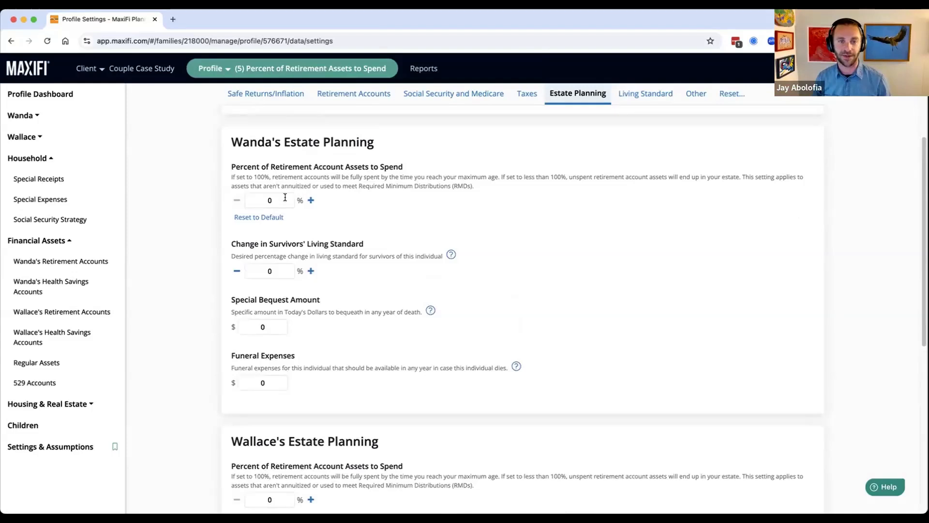
# Step: Run a Comparison Plan report of (5) Percent of Retirement Assets to Spend against the Base Profile
pyautogui.click(422, 69)
pyautogui.click(229, 293)
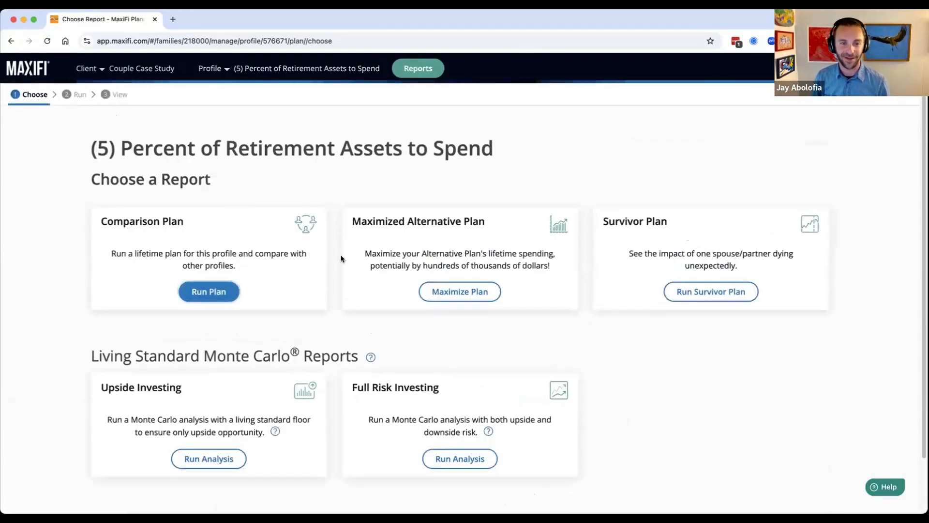
pyautogui.click(253, 201)
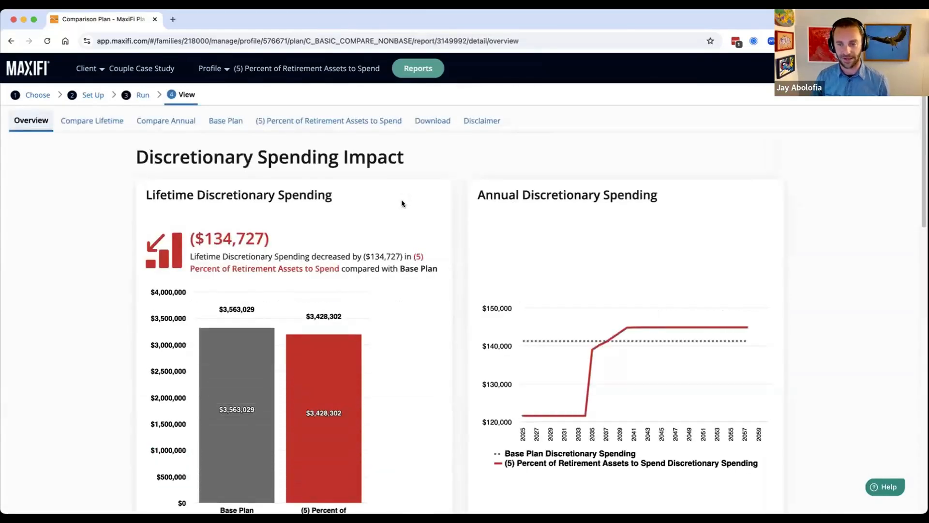
# Step: Examine the lifetime and annual discretionary spending charts in the (5) Percent of Retirement Assets to Spend comparison
pyautogui.scroll(-2, 414, 207)
pyautogui.scroll(2, 413, 208)
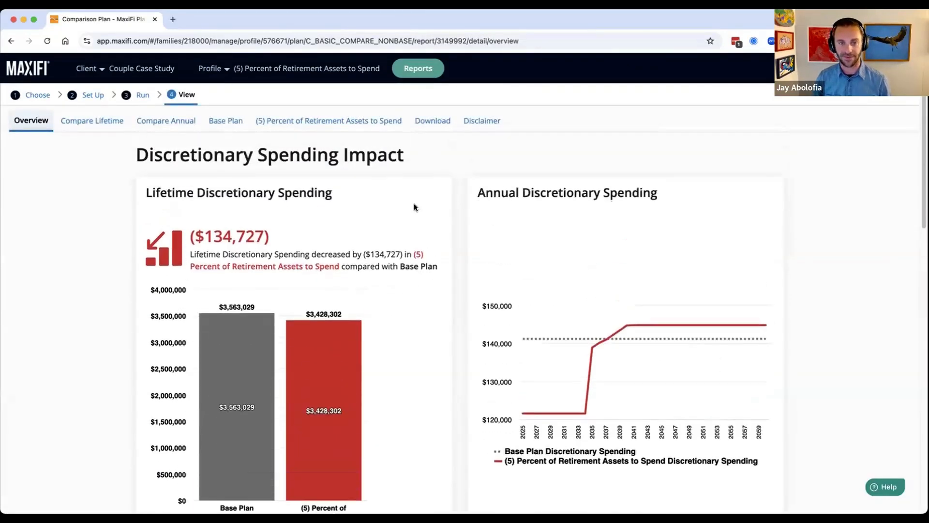
pyautogui.scroll(-1, 414, 207)
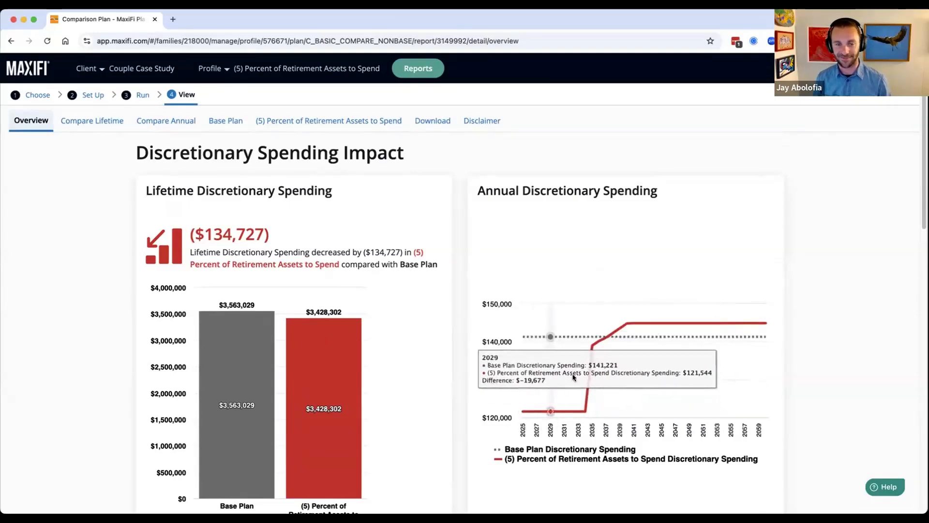
pyautogui.scroll(-3, 666, 381)
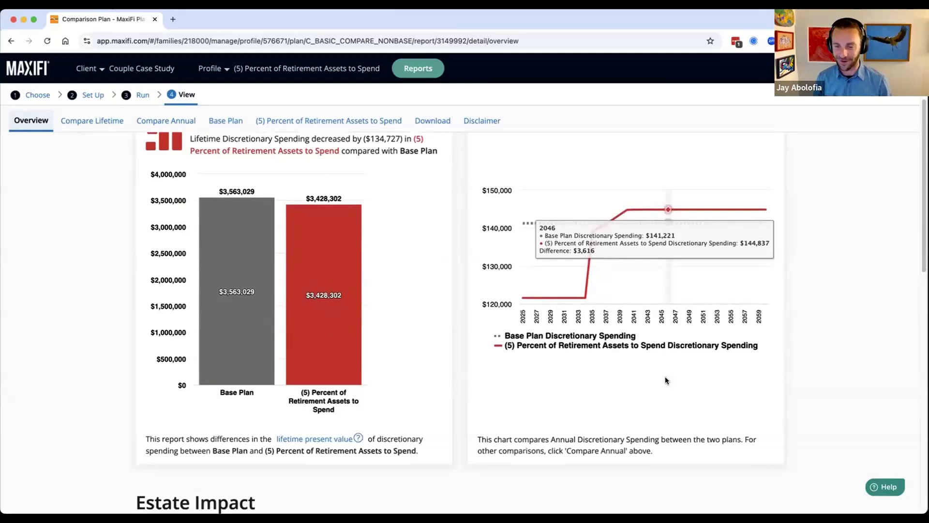
pyautogui.scroll(-8, 654, 310)
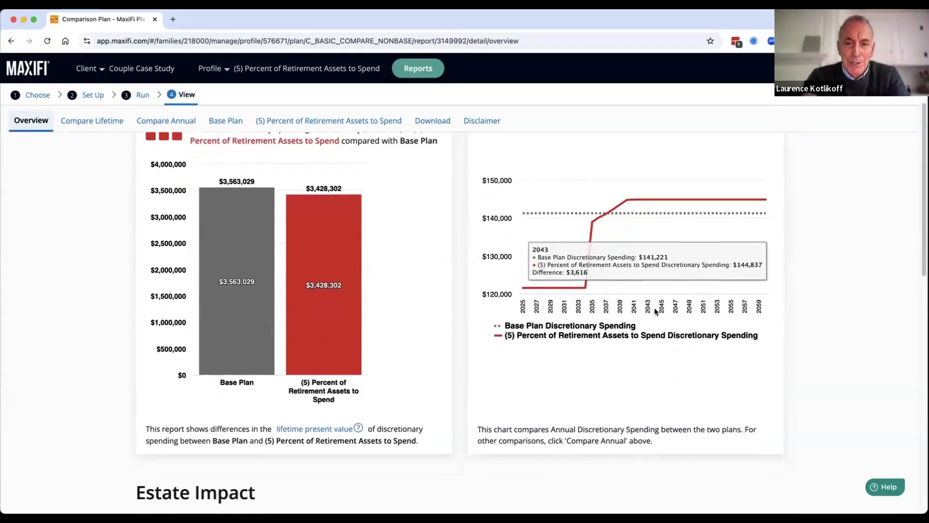
# Step: Examine the Final Estate and Annual Net Worth charts comparing (5) Percent of Retirement Assets to Spend with the Base Plan
pyautogui.scroll(-2, 654, 312)
pyautogui.scroll(-2, 654, 311)
pyautogui.scroll(1, 654, 310)
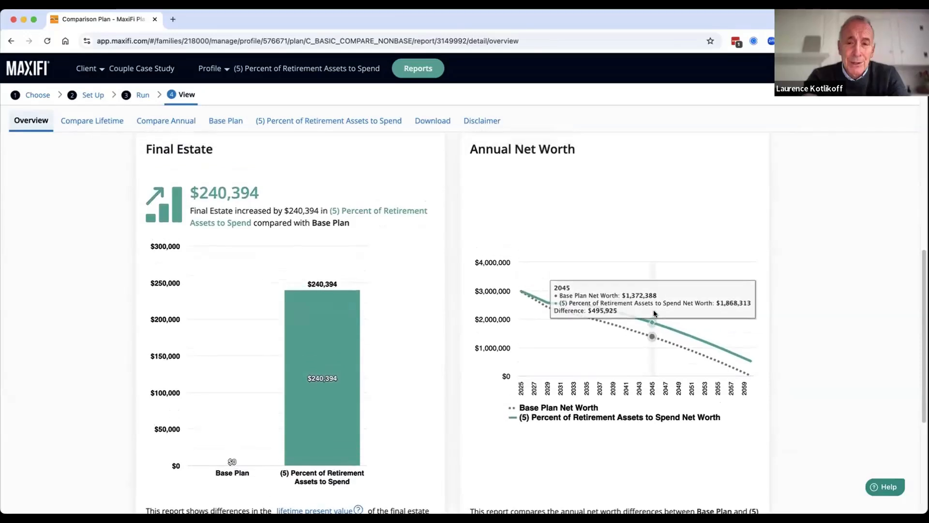
pyautogui.scroll(1, 654, 314)
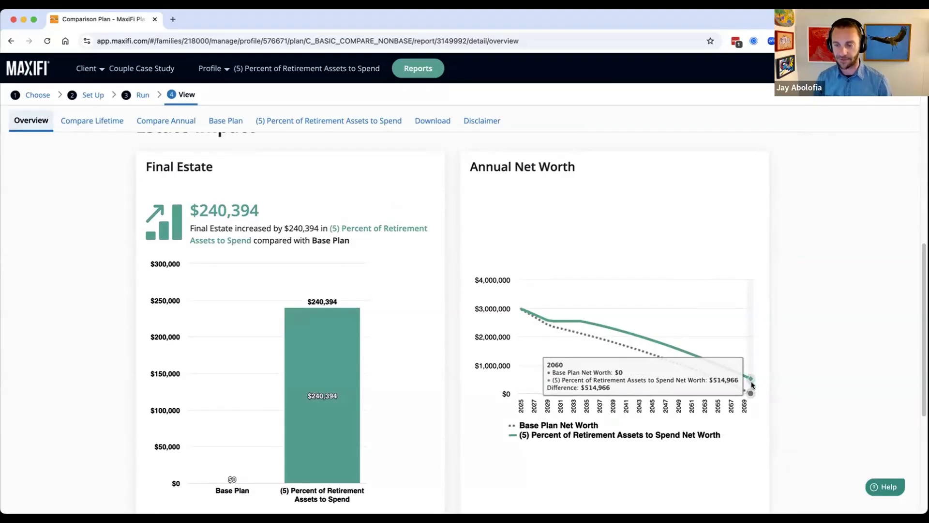
# Step: Review the Net Worth Overview of (5) Percent of Retirement Assets to Spend, focusing on both spouses' retirement account assets in 2060
pyautogui.click(315, 122)
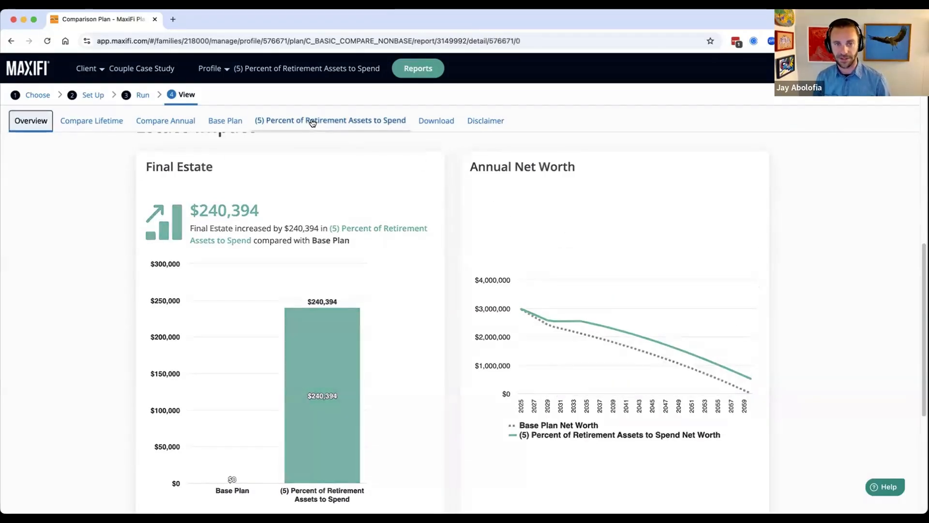
pyautogui.click(803, 301)
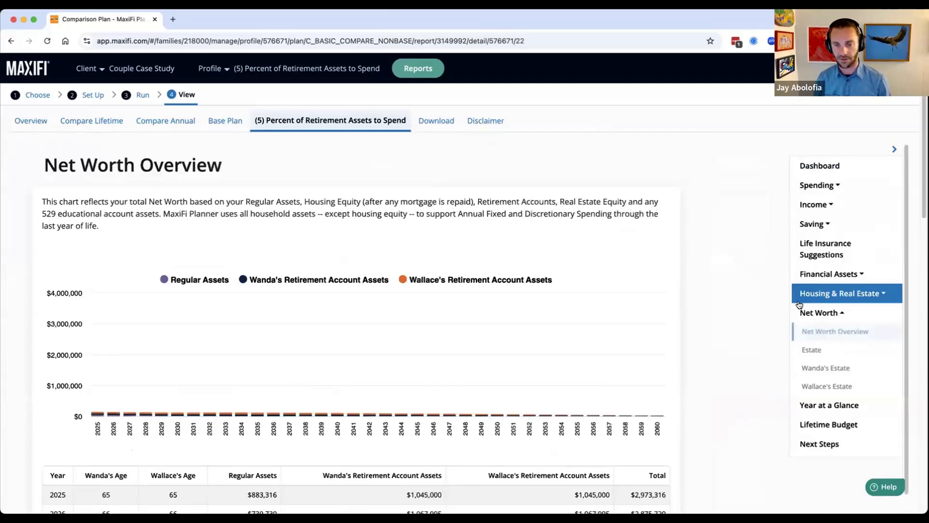
pyautogui.scroll(-2, 708, 288)
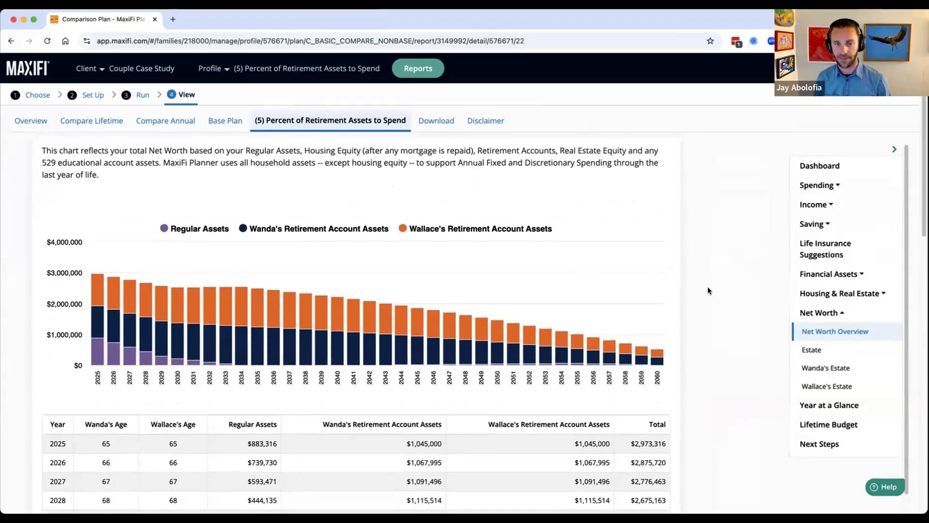
pyautogui.scroll(-1, 708, 291)
pyautogui.moveTo(658, 329)
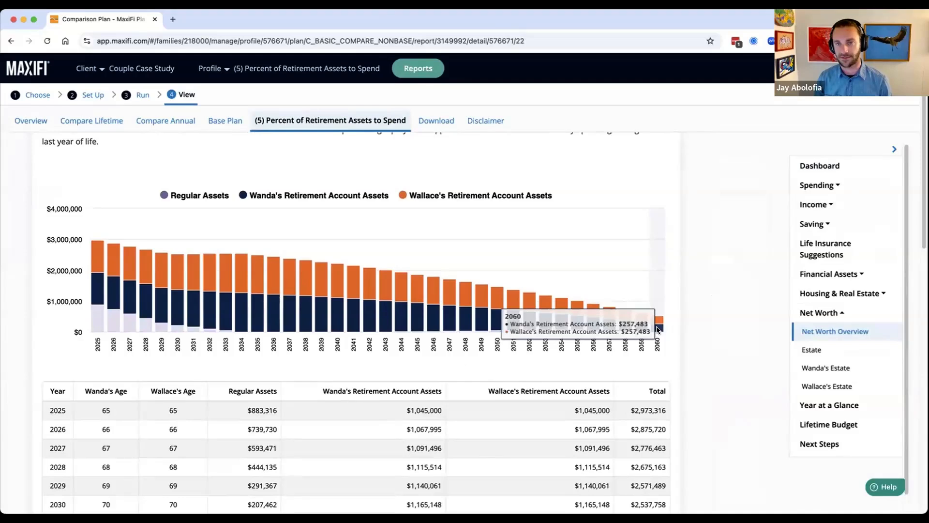
pyautogui.scroll(-12, 657, 329)
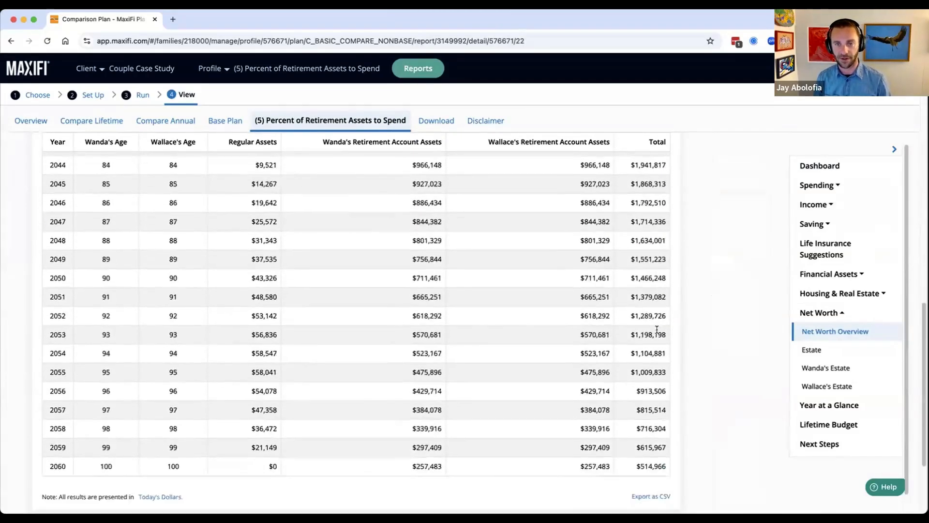
pyautogui.scroll(-5, 657, 329)
pyautogui.moveTo(440, 340); pyautogui.dragTo(386, 343)
pyautogui.moveTo(610, 341); pyautogui.dragTo(575, 343)
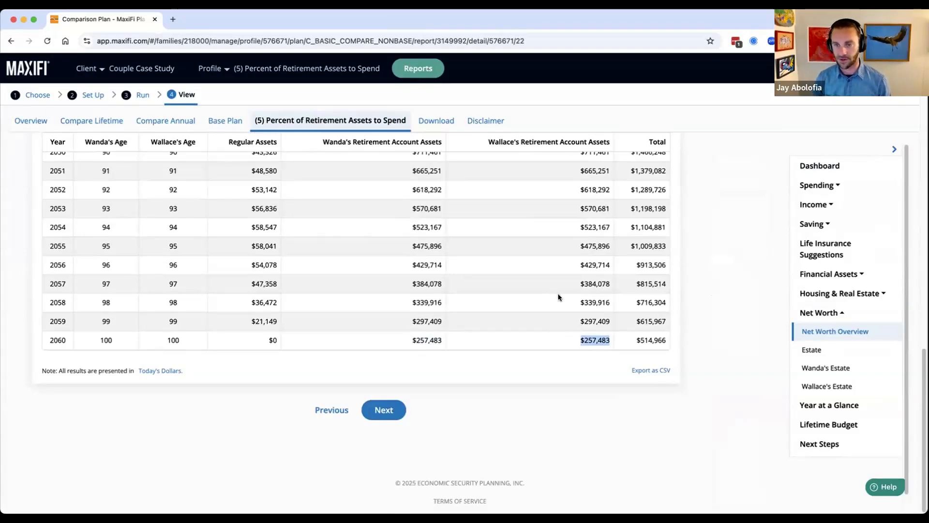
pyautogui.scroll(8, 558, 297)
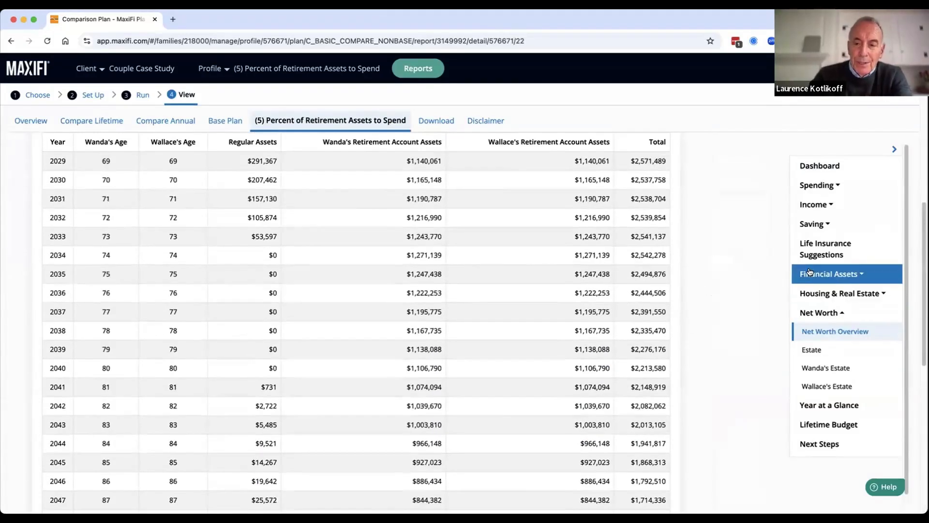
# Step: Review the first spouse's Retirement Accounts table in profile (5), focusing on non-Roth withdrawals from age 75 and the 2060 assets
pyautogui.click(808, 273)
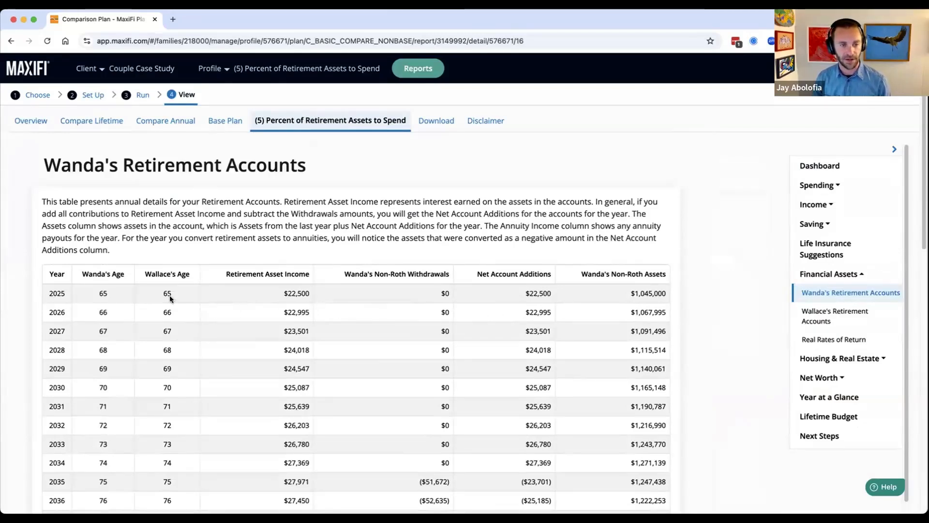
pyautogui.moveTo(455, 272); pyautogui.dragTo(338, 273)
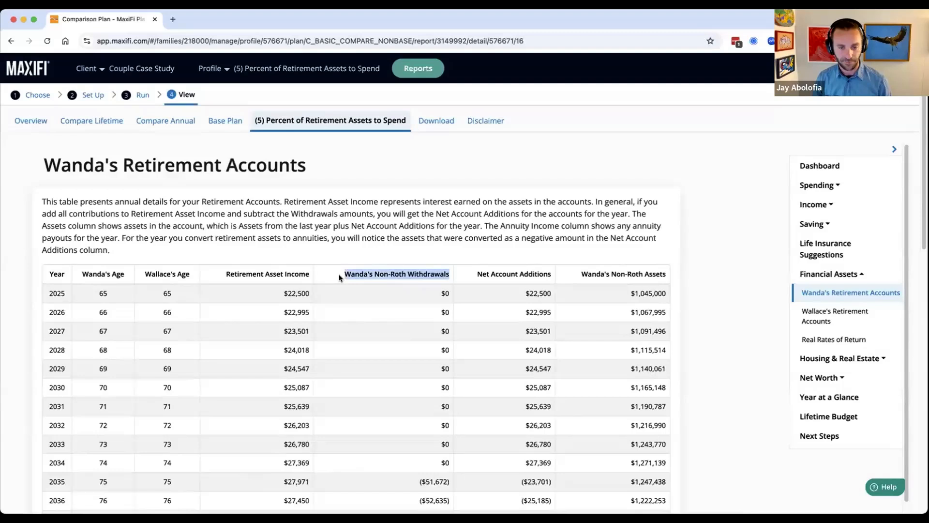
pyautogui.scroll(-1, 369, 298)
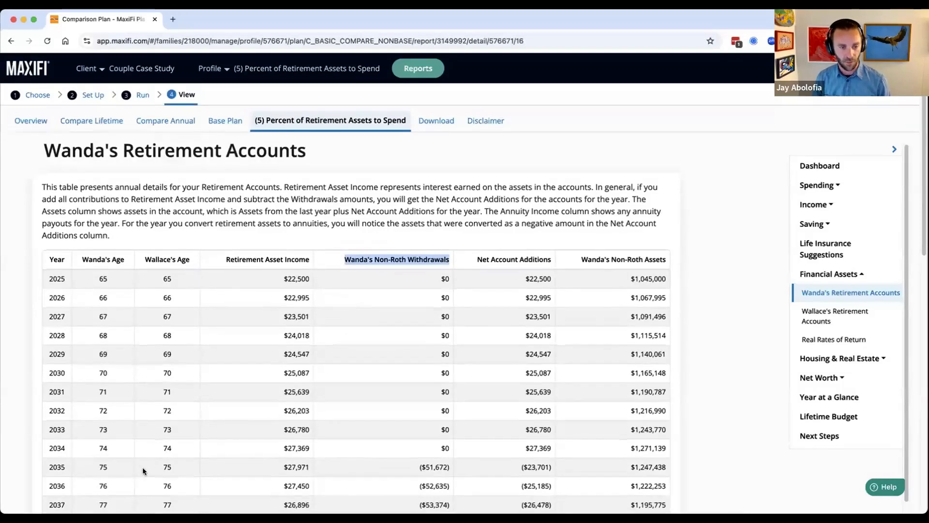
pyautogui.moveTo(112, 467); pyautogui.dragTo(95, 469)
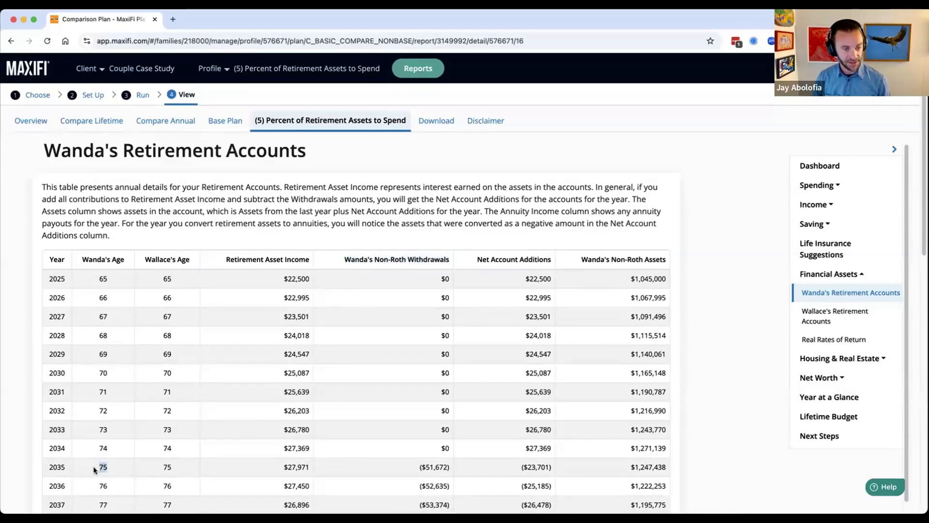
pyautogui.scroll(-3, 440, 406)
pyautogui.moveTo(452, 385); pyautogui.dragTo(435, 384)
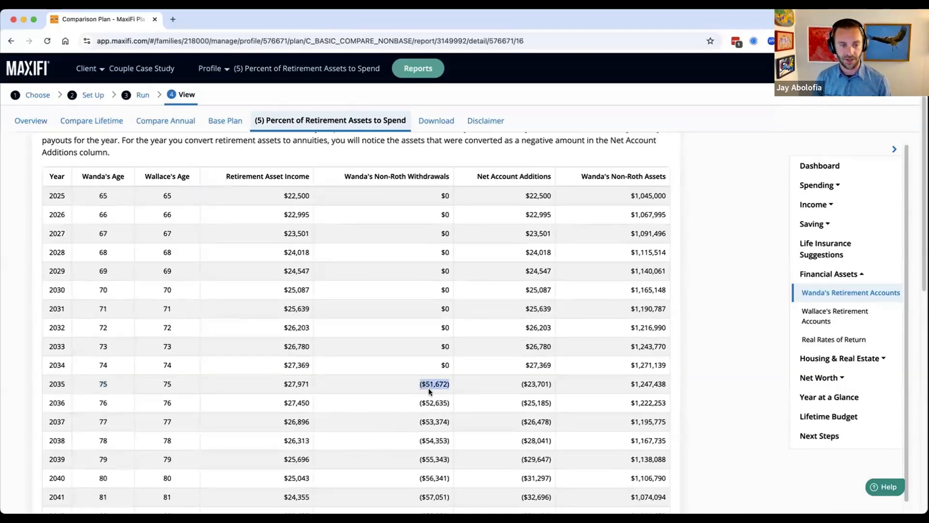
pyautogui.scroll(-10, 428, 388)
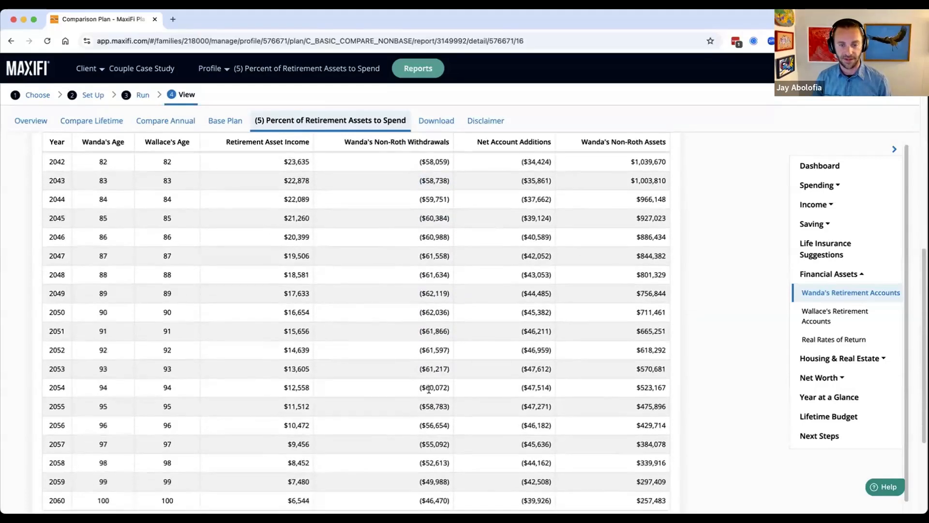
pyautogui.scroll(-3, 428, 389)
pyautogui.moveTo(451, 419); pyautogui.dragTo(416, 420)
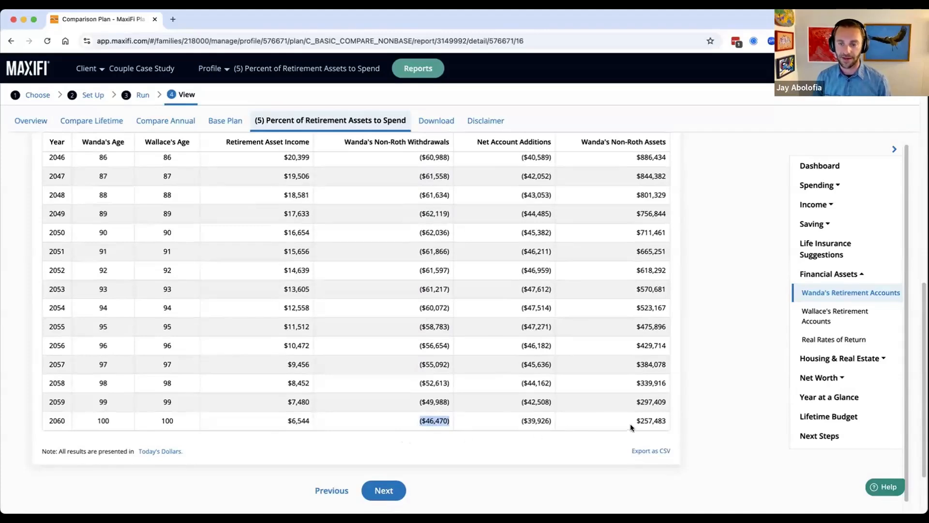
pyautogui.moveTo(666, 420); pyautogui.dragTo(633, 420)
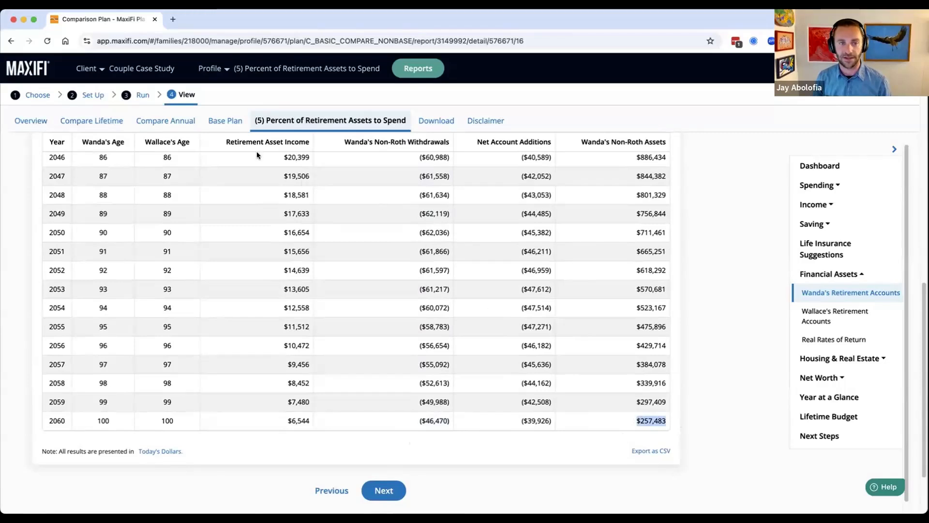
# Step: Review the Base Plan's Retirement Accounts table for the first spouse, focusing on annual non-Roth withdrawals and the final-year assets
pyautogui.click(229, 127)
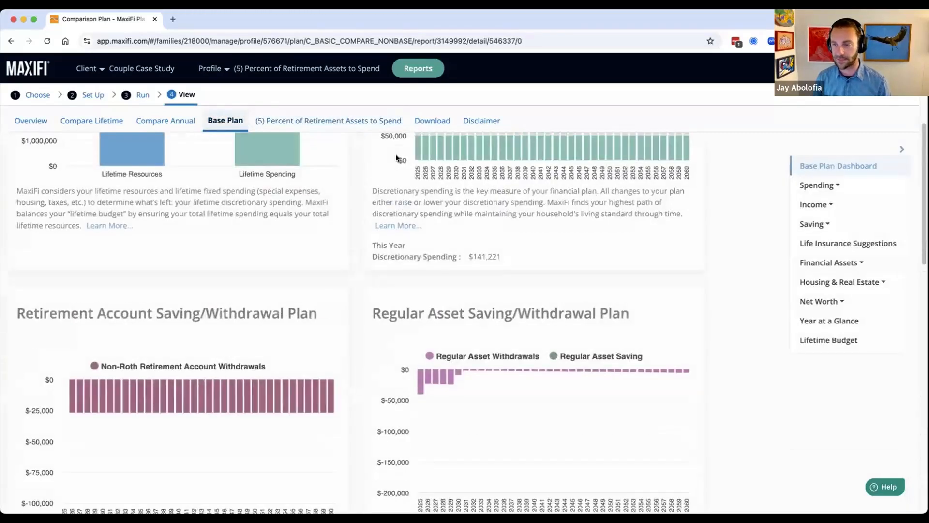
pyautogui.click(828, 261)
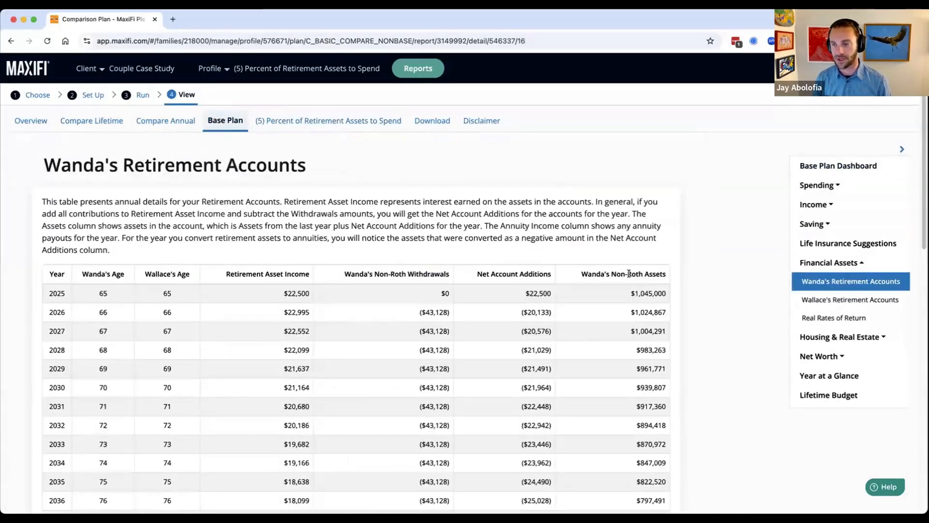
pyautogui.scroll(-3, 422, 190)
pyautogui.moveTo(418, 171); pyautogui.dragTo(446, 168)
pyautogui.scroll(-10, 457, 224)
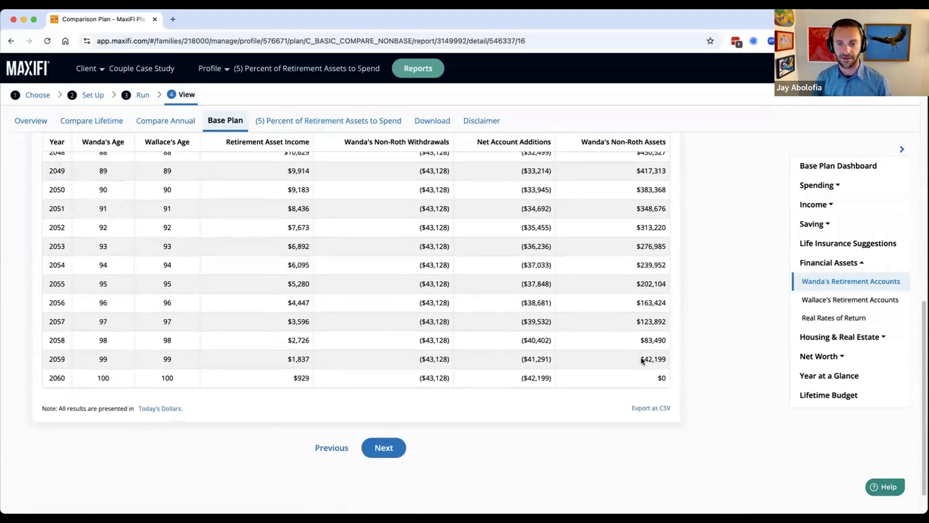
pyautogui.scroll(-1, 643, 361)
pyautogui.moveTo(668, 358); pyautogui.dragTo(647, 359)
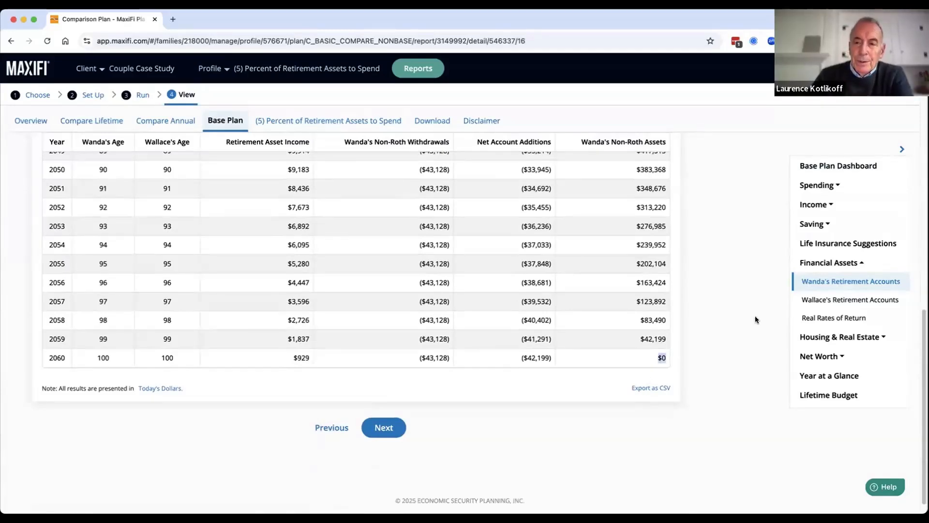
pyautogui.click(730, 339)
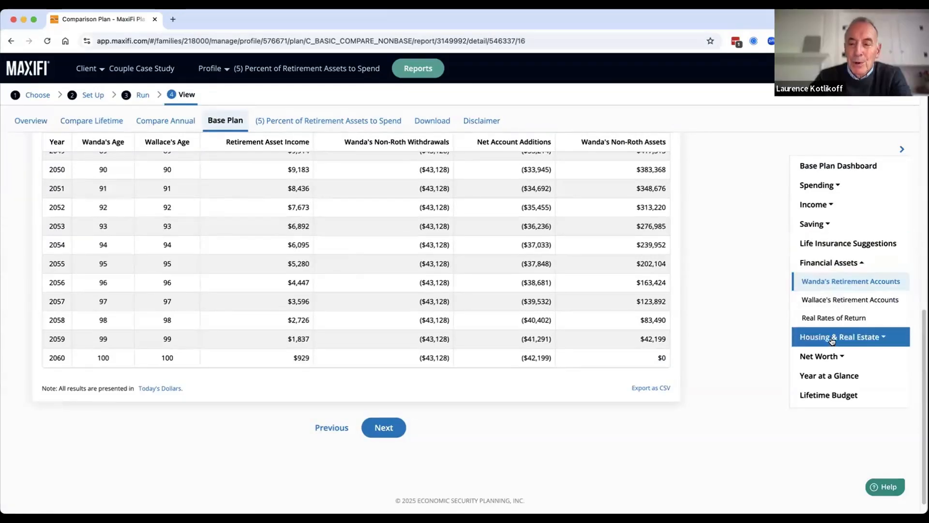
# Step: Examine the joint Estate table and each spouse's Estate table for (5) Percent of Retirement Assets to Spend, and return to Net Worth Overview
pyautogui.click(348, 122)
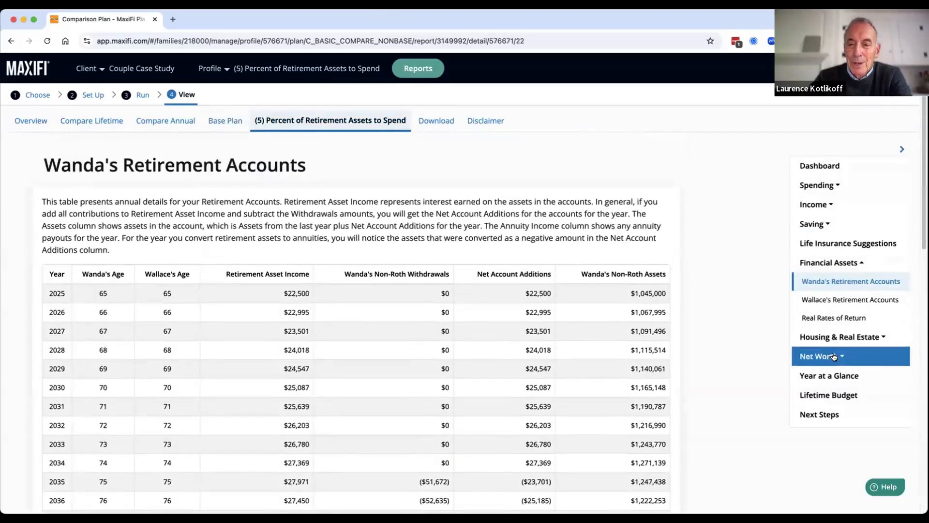
pyautogui.click(829, 357)
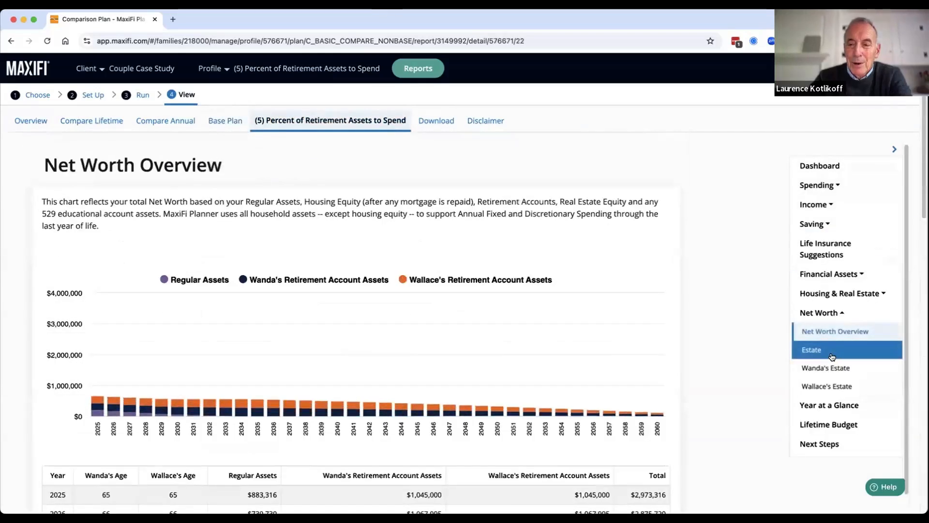
pyautogui.click(829, 355)
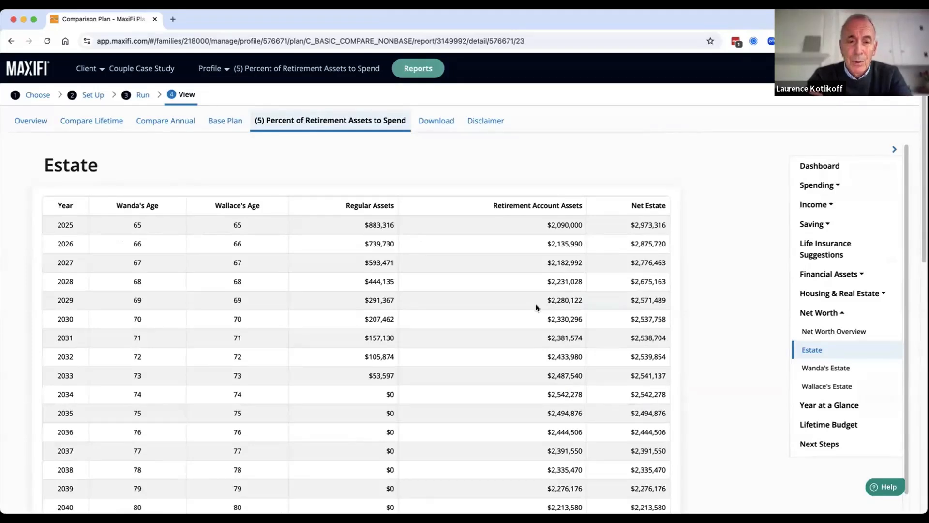
pyautogui.moveTo(557, 320); pyautogui.dragTo(621, 339)
pyautogui.click(612, 354)
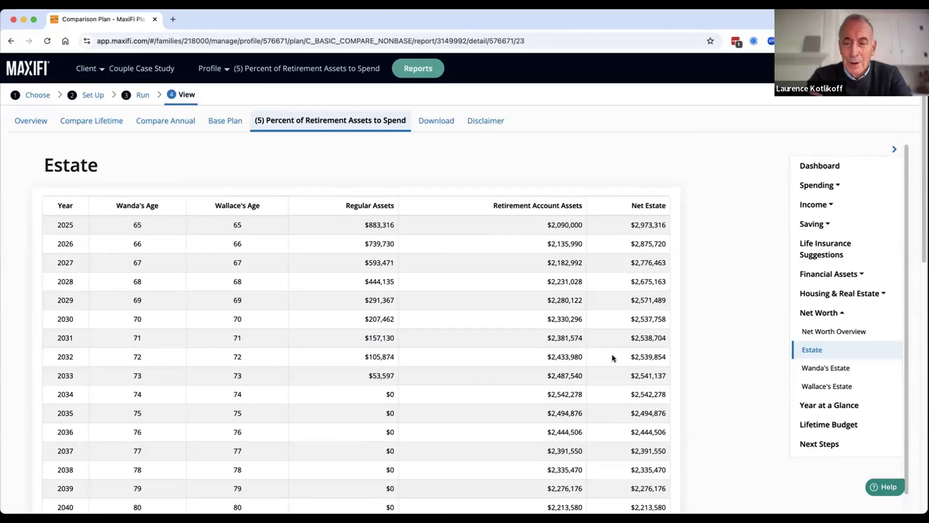
pyautogui.click(825, 368)
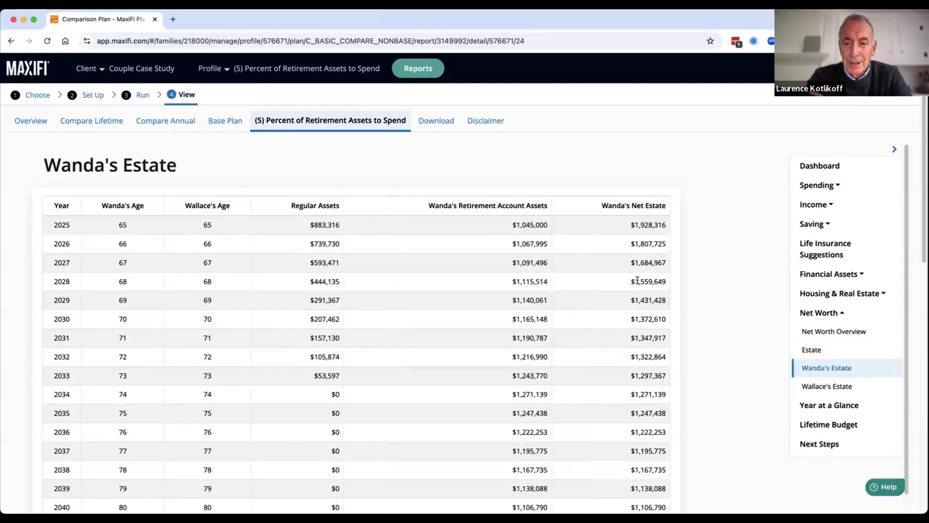
pyautogui.click(823, 386)
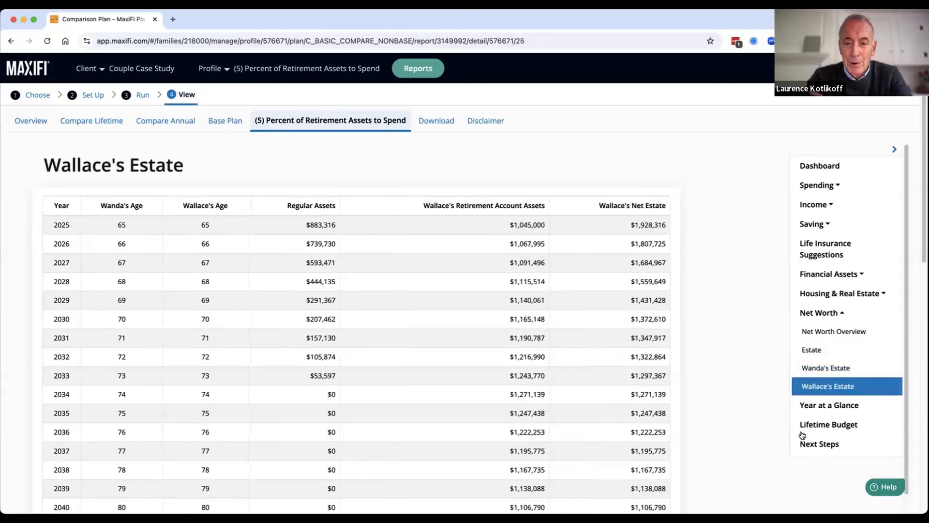
pyautogui.click(814, 330)
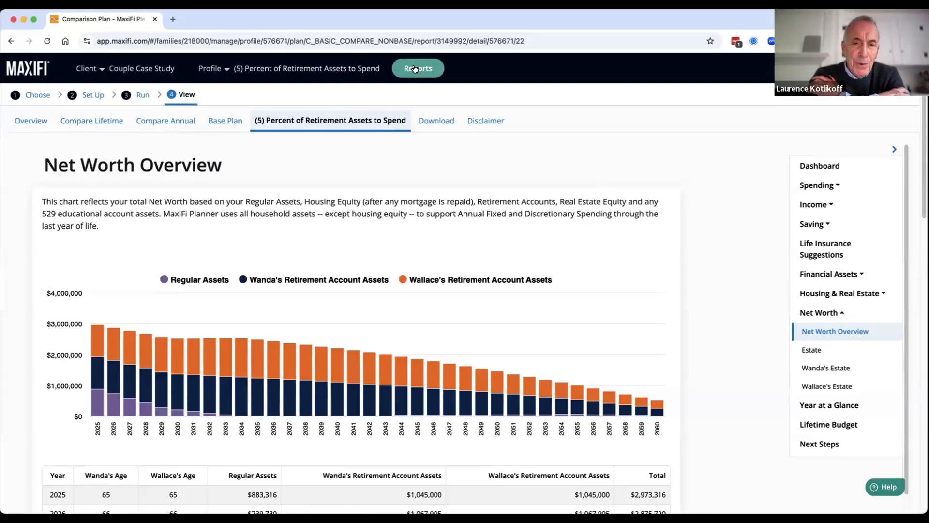
pyautogui.click(328, 73)
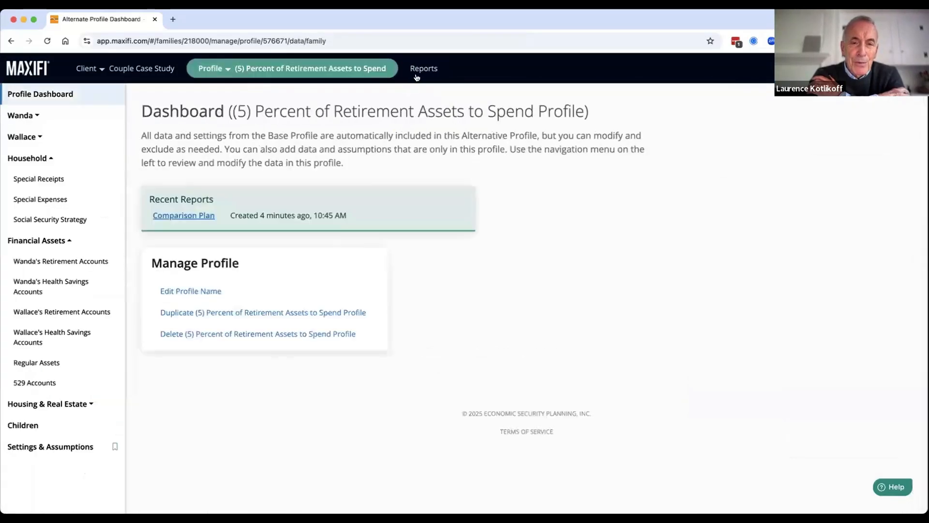
pyautogui.click(417, 75)
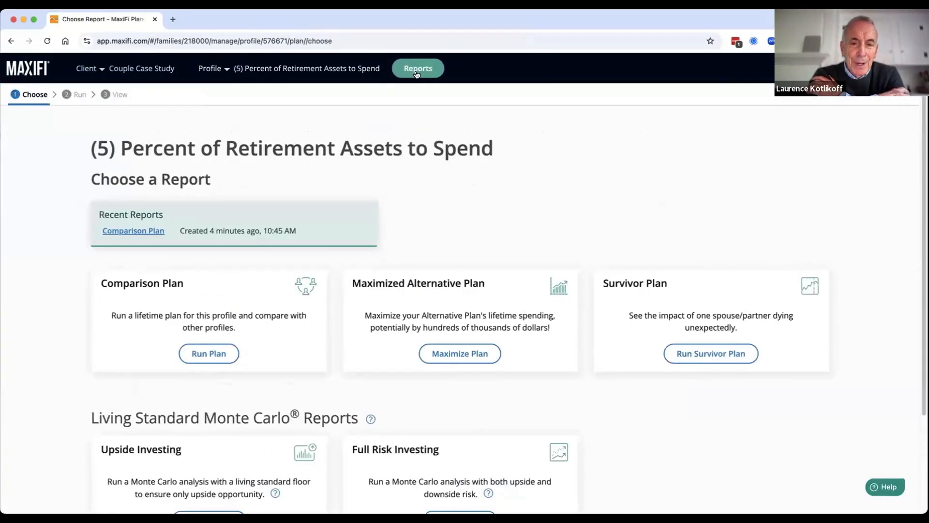
pyautogui.click(467, 356)
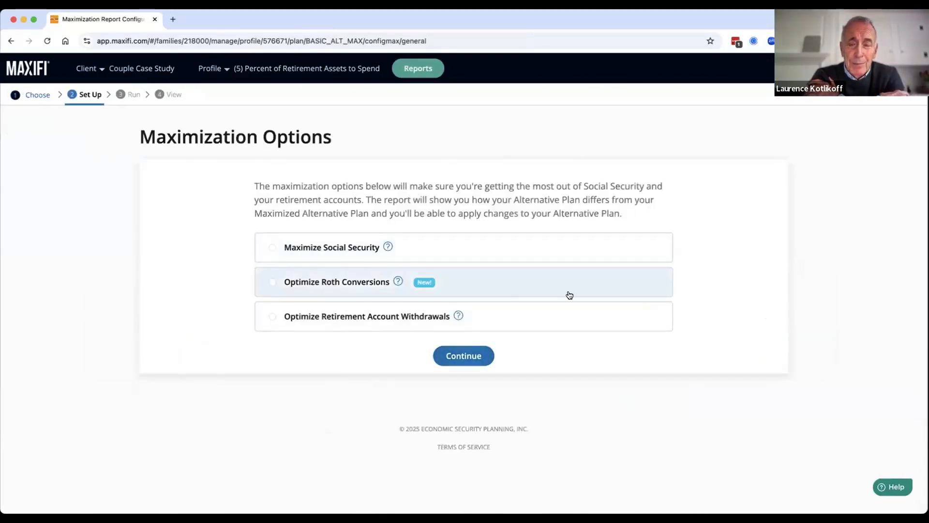
# Step: Switch to the (4) Spending Cap profile and open its reports
pyautogui.click(213, 69)
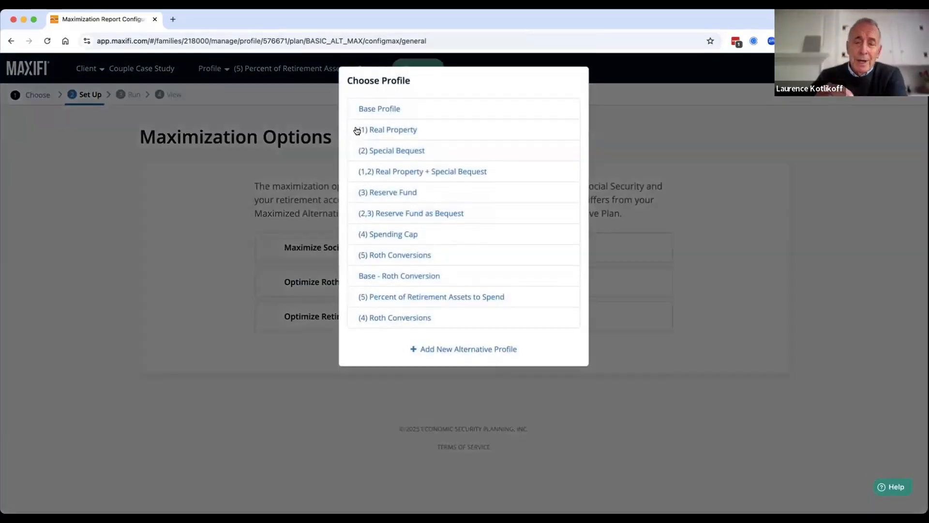
pyautogui.click(395, 236)
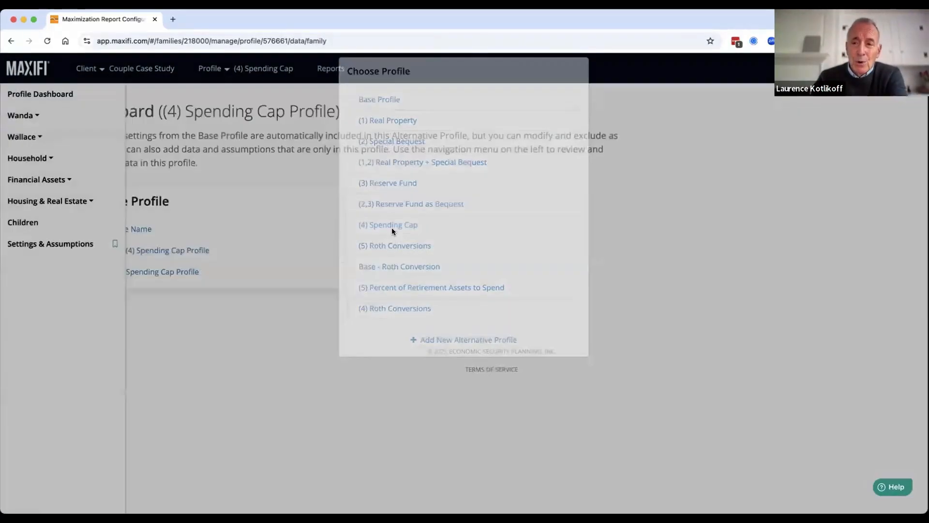
pyautogui.click(333, 68)
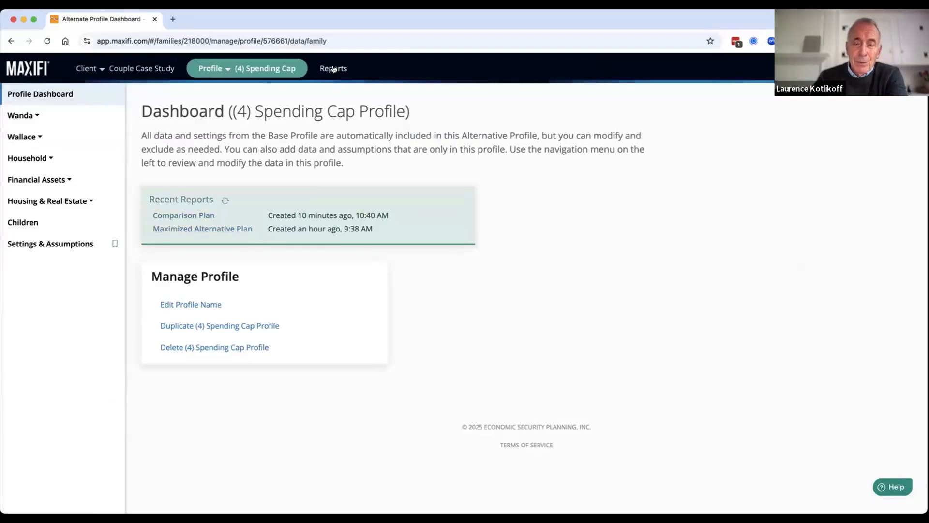
# Step: Open the maximization options for the (4) Spending Cap plan and select Optimize Roth Conversions
pyautogui.click(460, 366)
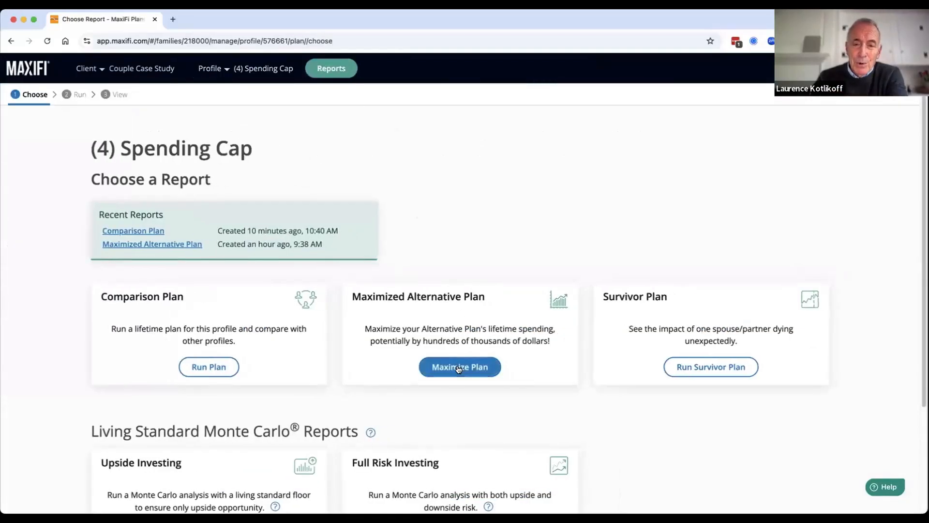
pyautogui.click(337, 280)
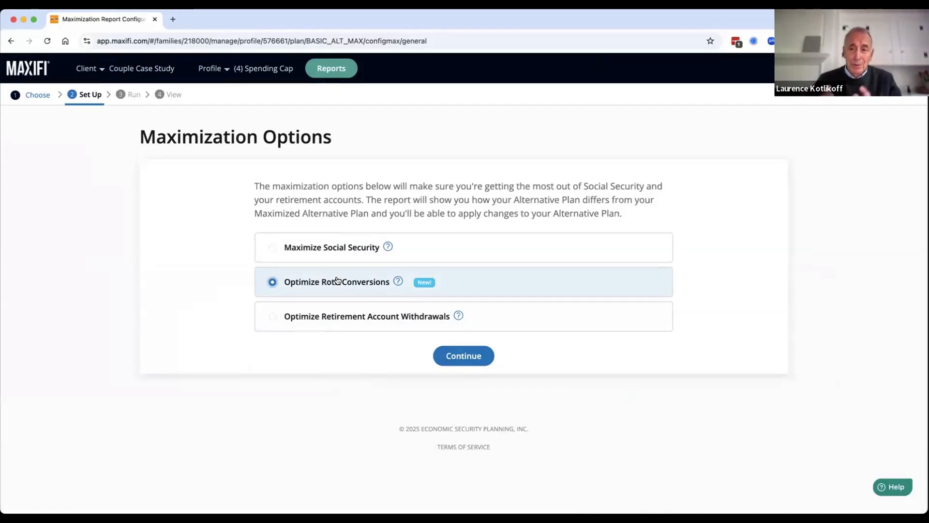
# Step: Switch to the (4) Roth Conversions profile, run its comparison with the Base Profile and view the discretionary spending charts
pyautogui.click(213, 68)
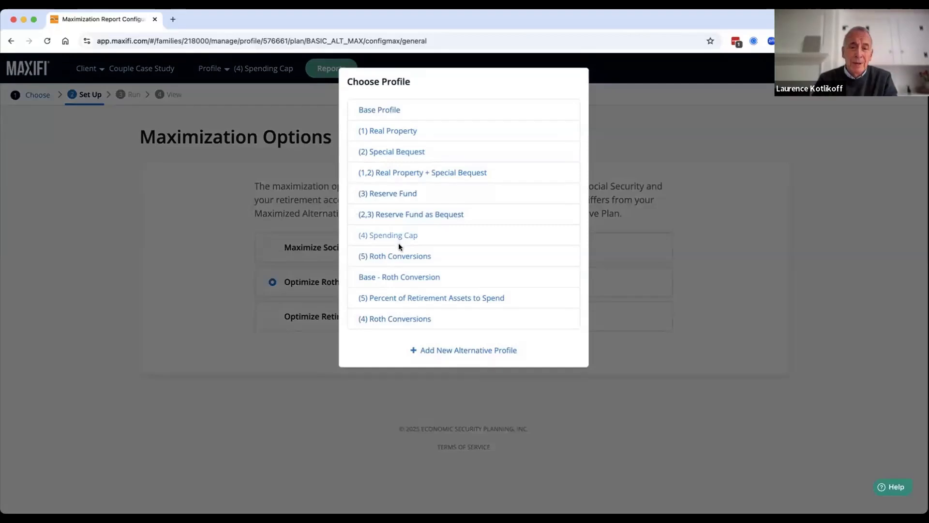
pyautogui.click(387, 319)
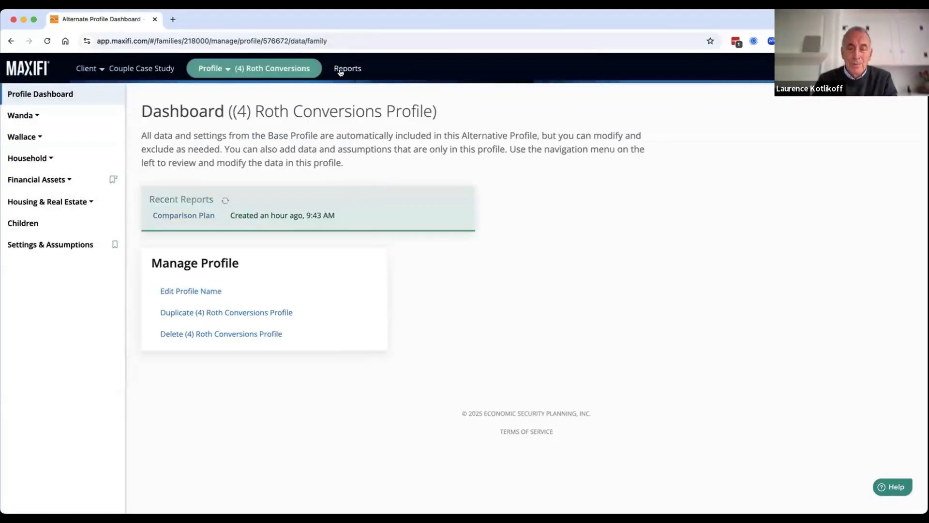
pyautogui.click(341, 69)
pyautogui.click(220, 351)
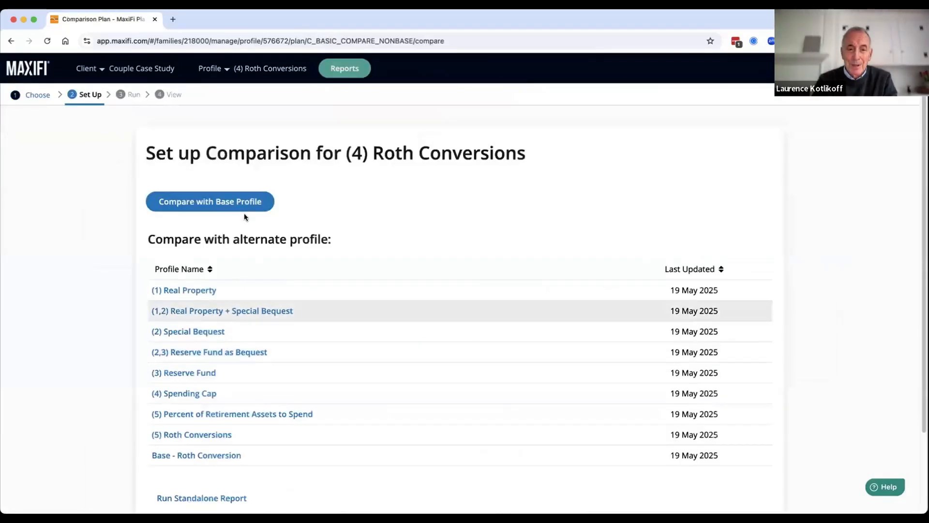
pyautogui.click(244, 206)
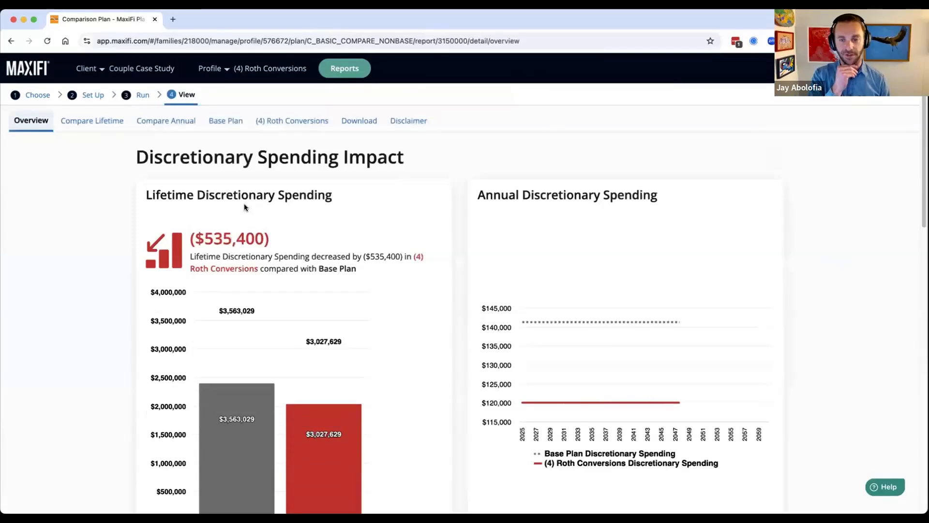
pyautogui.moveTo(575, 351)
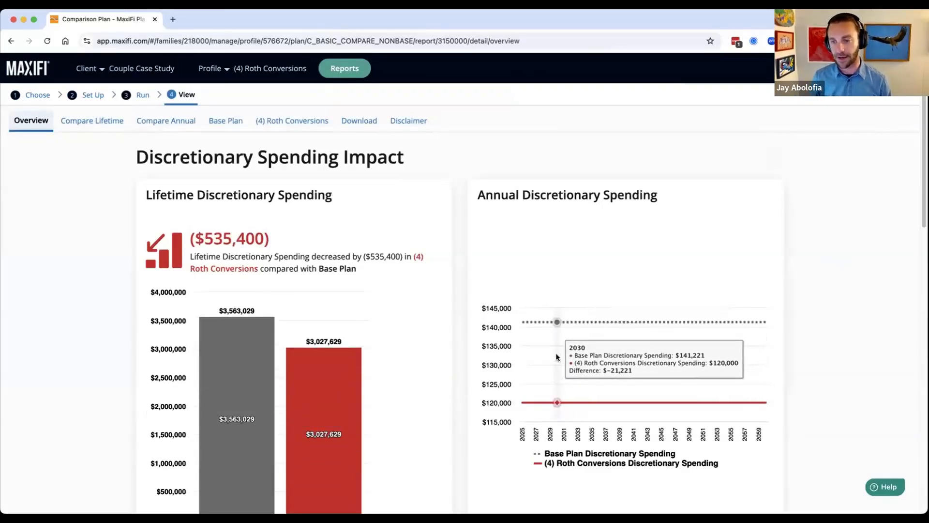
pyautogui.scroll(-2, 557, 357)
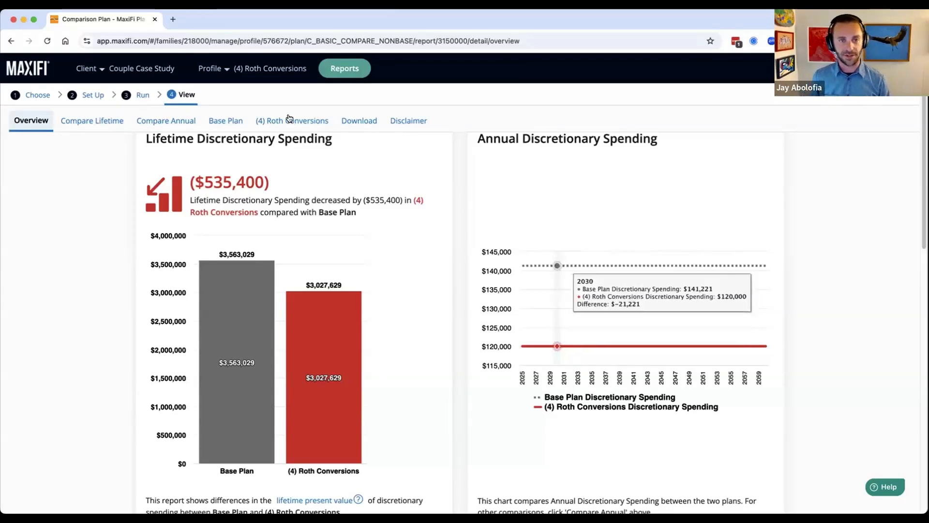
# Step: Run a new comparison plan for (4) Roth Conversions against the (4) Spending Cap profile
pyautogui.click(269, 73)
pyautogui.click(339, 73)
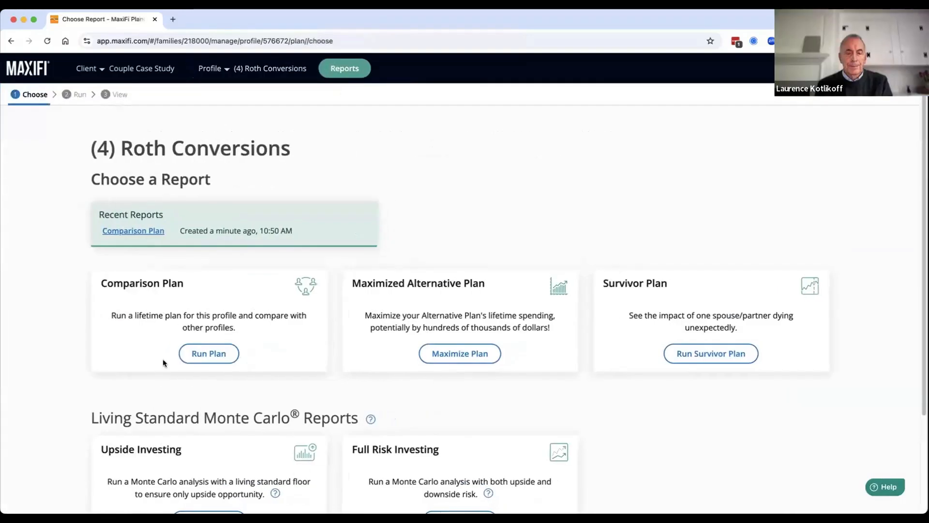
pyautogui.click(206, 359)
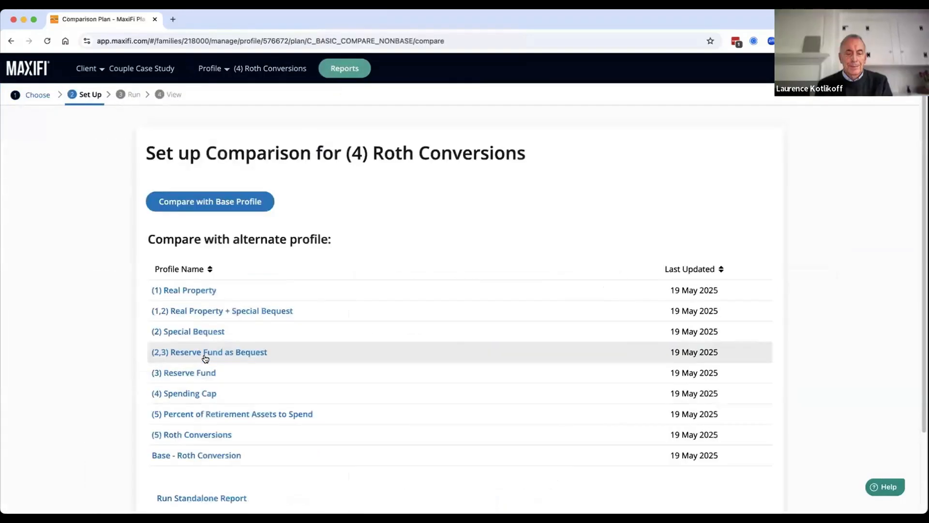
pyautogui.click(188, 394)
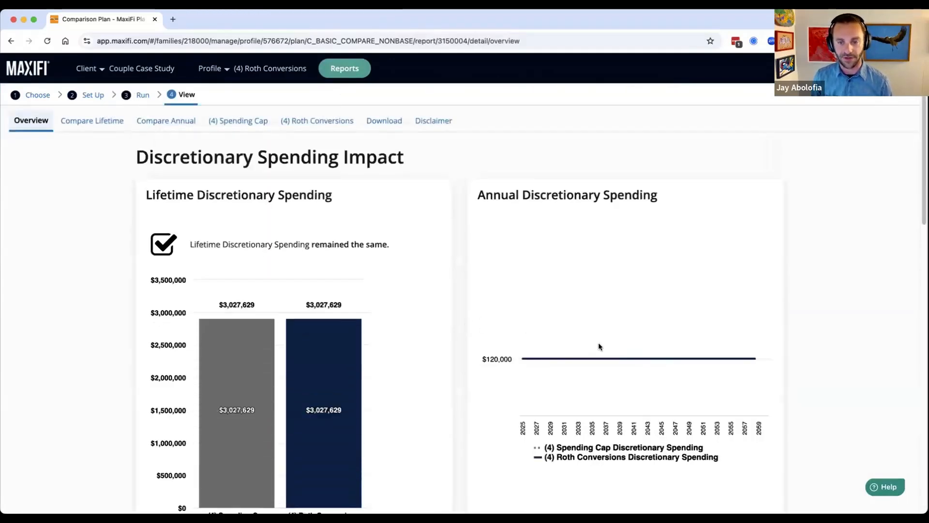
# Step: Review the annual discretionary spending, Final Estate and Annual Net Worth charts for (4) Spending Cap versus (4) Roth Conversions
pyautogui.moveTo(585, 367)
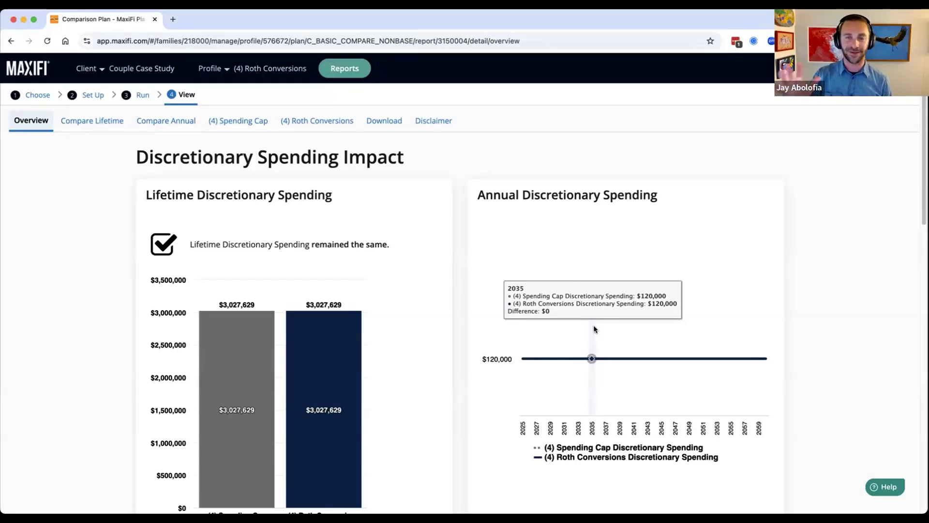
pyautogui.scroll(-7, 610, 307)
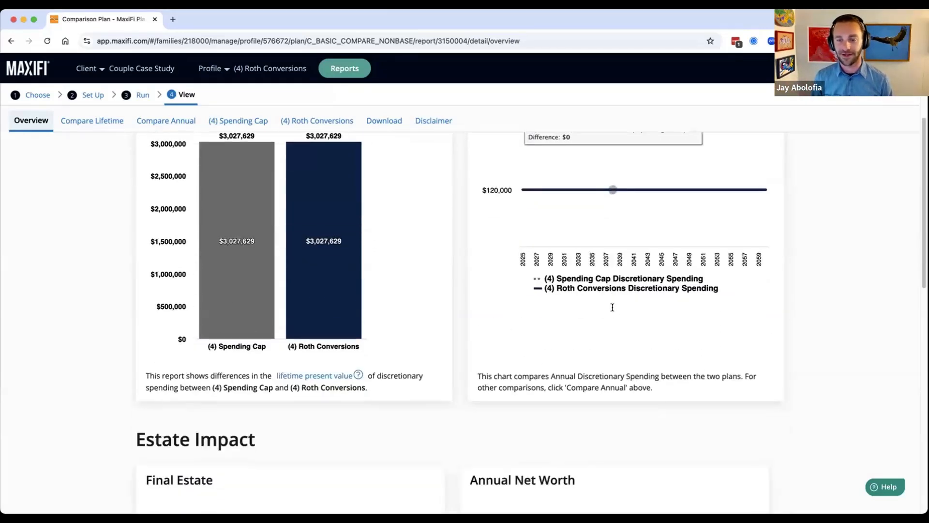
pyautogui.scroll(-4, 611, 307)
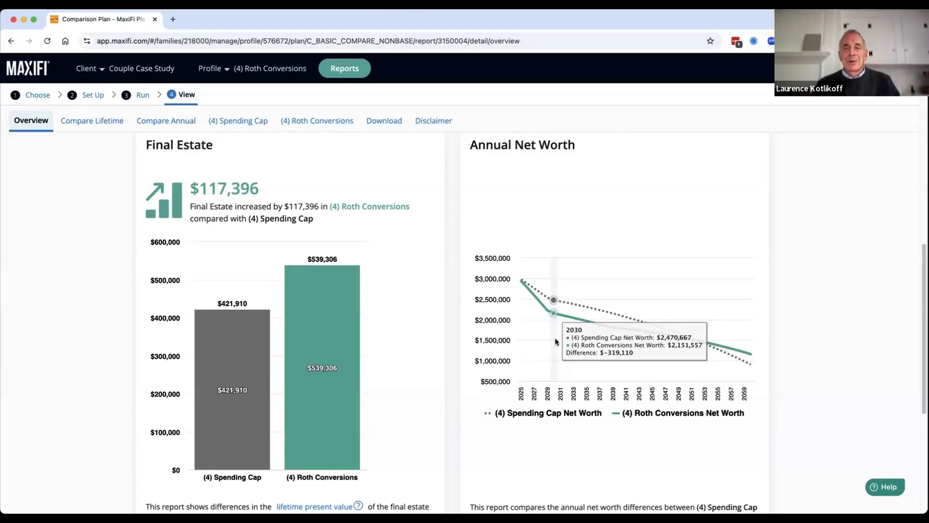
# Step: Examine the Net Worth Overview chart and yearly table for (4) Roth Conversions through 2060
pyautogui.click(314, 121)
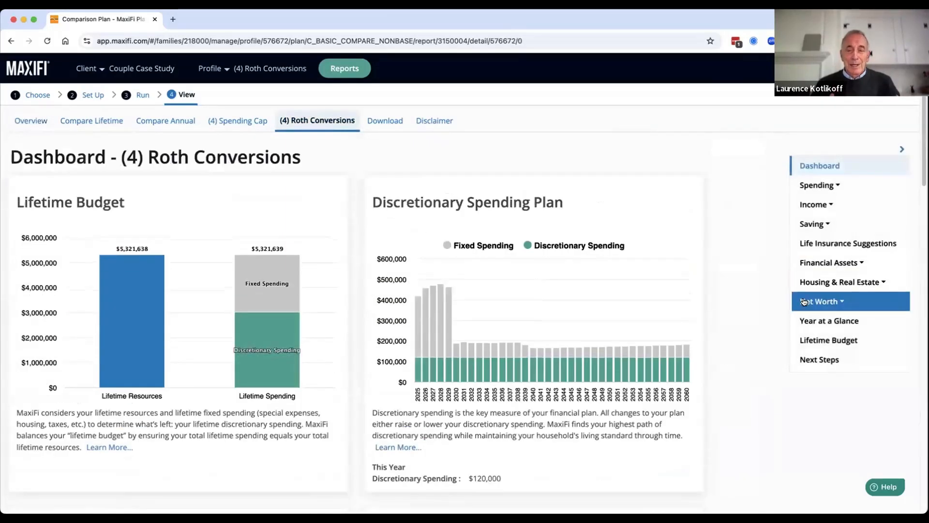
pyautogui.click(804, 301)
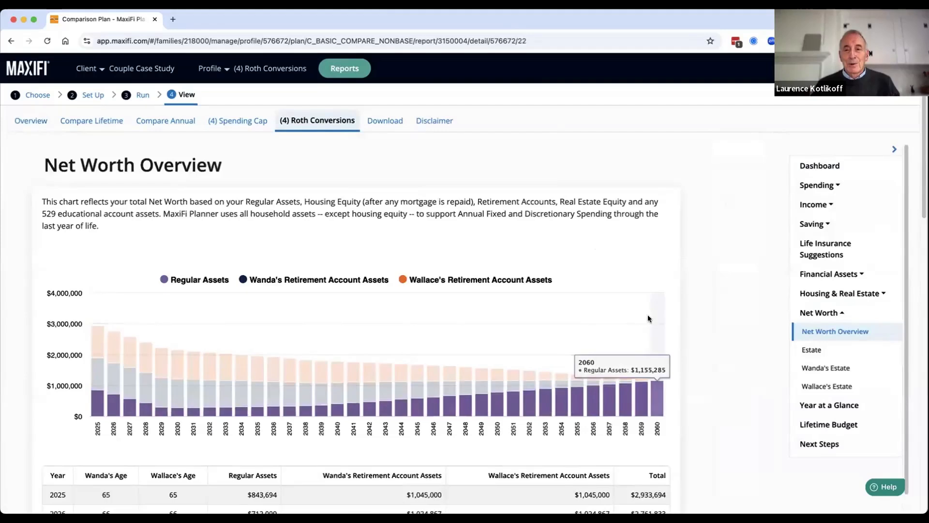
pyautogui.scroll(-4, 647, 315)
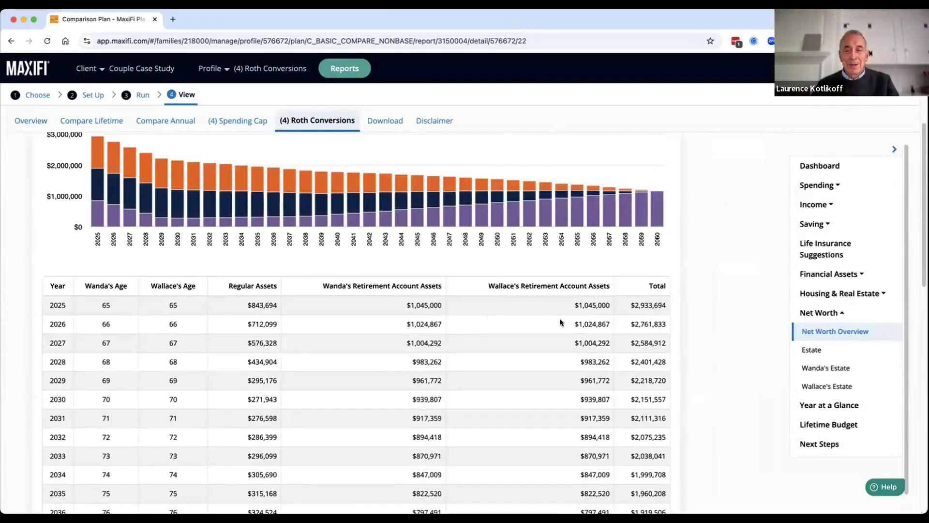
pyautogui.scroll(1, 561, 322)
pyautogui.scroll(3, 561, 322)
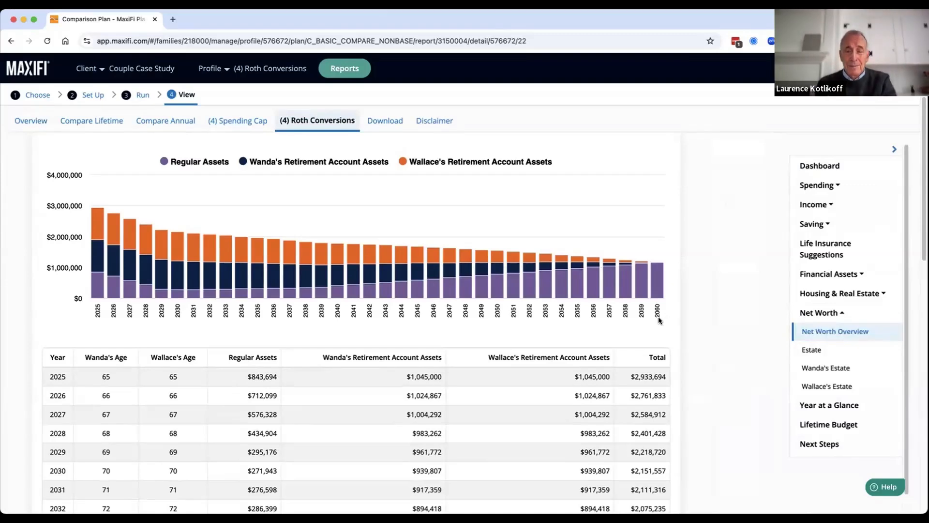
pyautogui.scroll(-12, 659, 321)
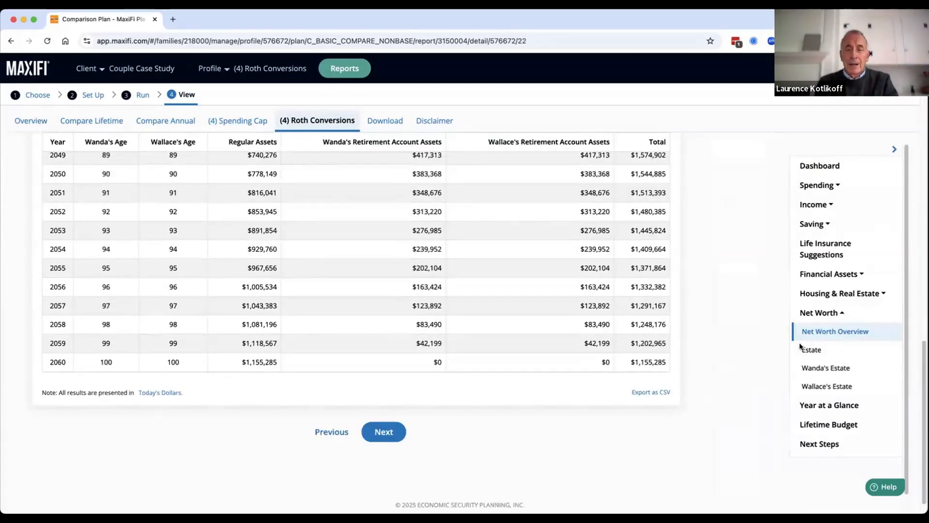
# Step: Review both spouses' Retirement Accounts tables for (4) Roth Conversions through 2060, and return to the comparison overview
pyautogui.click(836, 275)
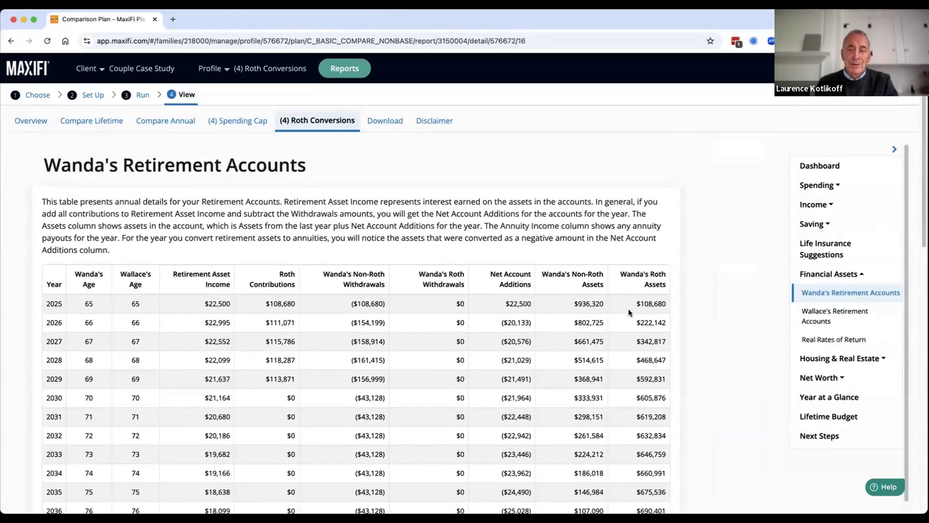
pyautogui.scroll(-12, 630, 313)
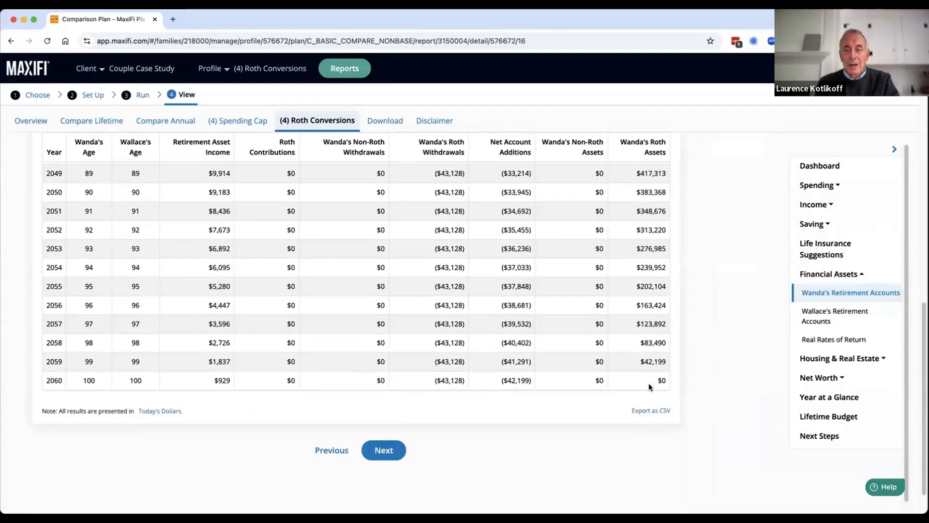
pyautogui.click(821, 318)
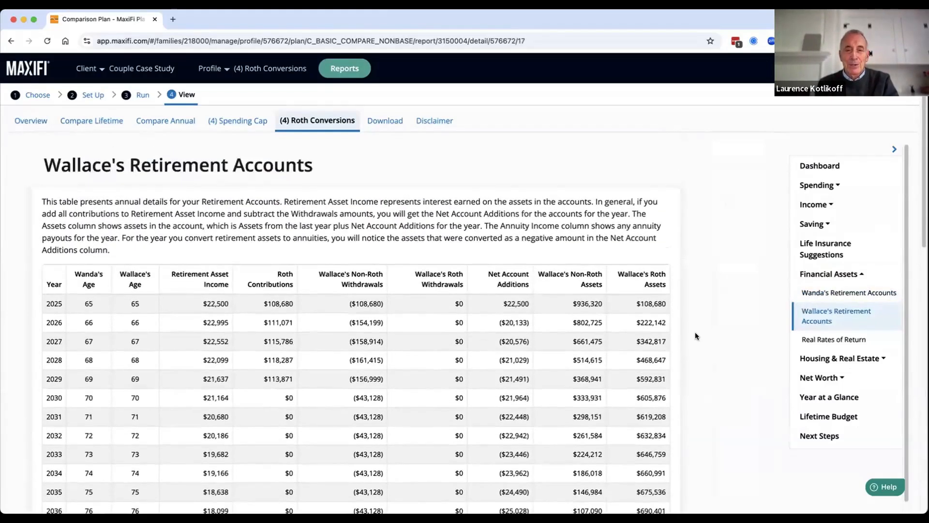
pyautogui.scroll(-10, 695, 335)
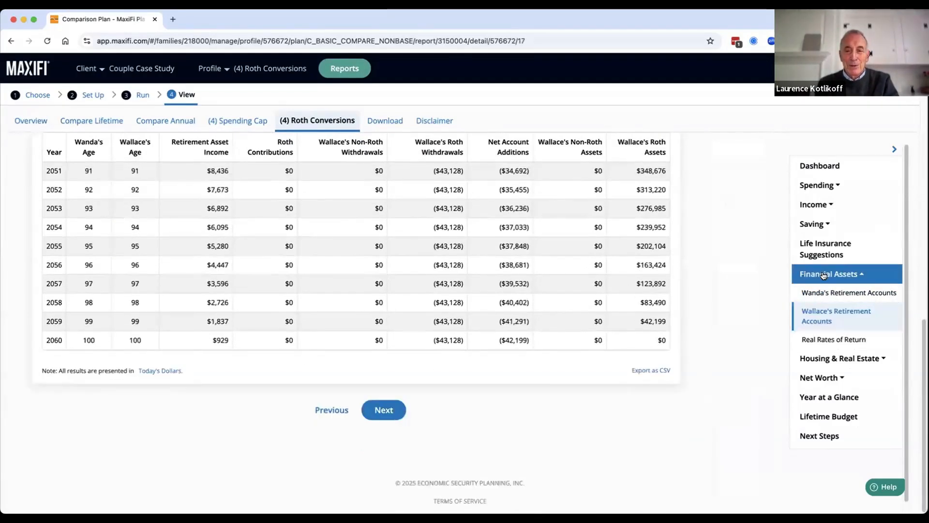
pyautogui.click(33, 126)
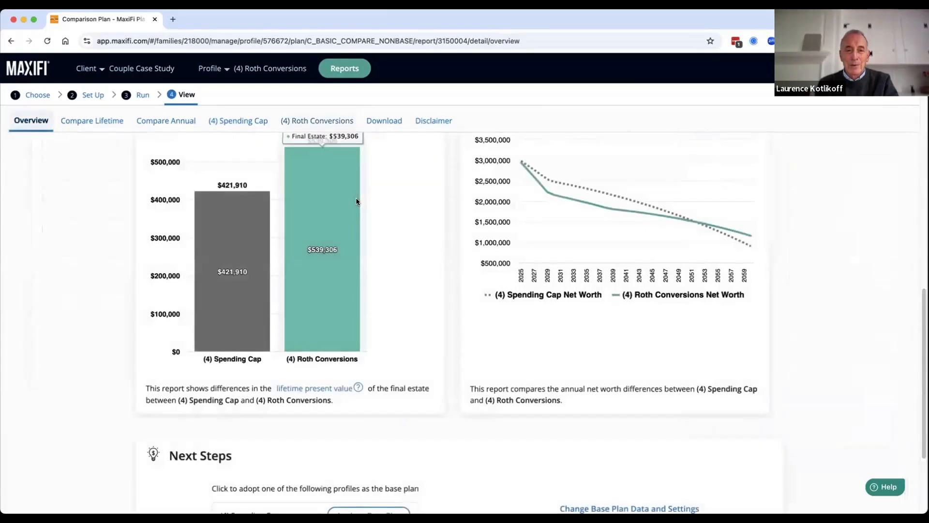